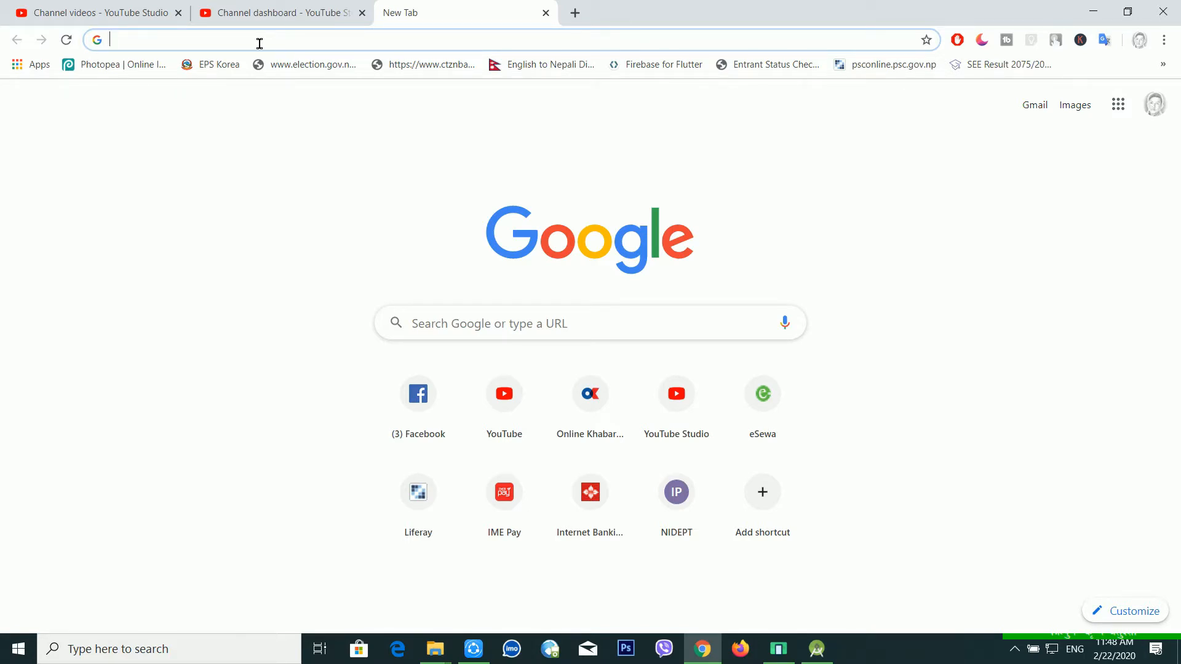
# Open the Google Forms home page at google.com/forms
pyautogui.write('d')
pyautogui.press('BackSpace')
pyautogui.press('BackSpace')
pyautogui.write('goo')
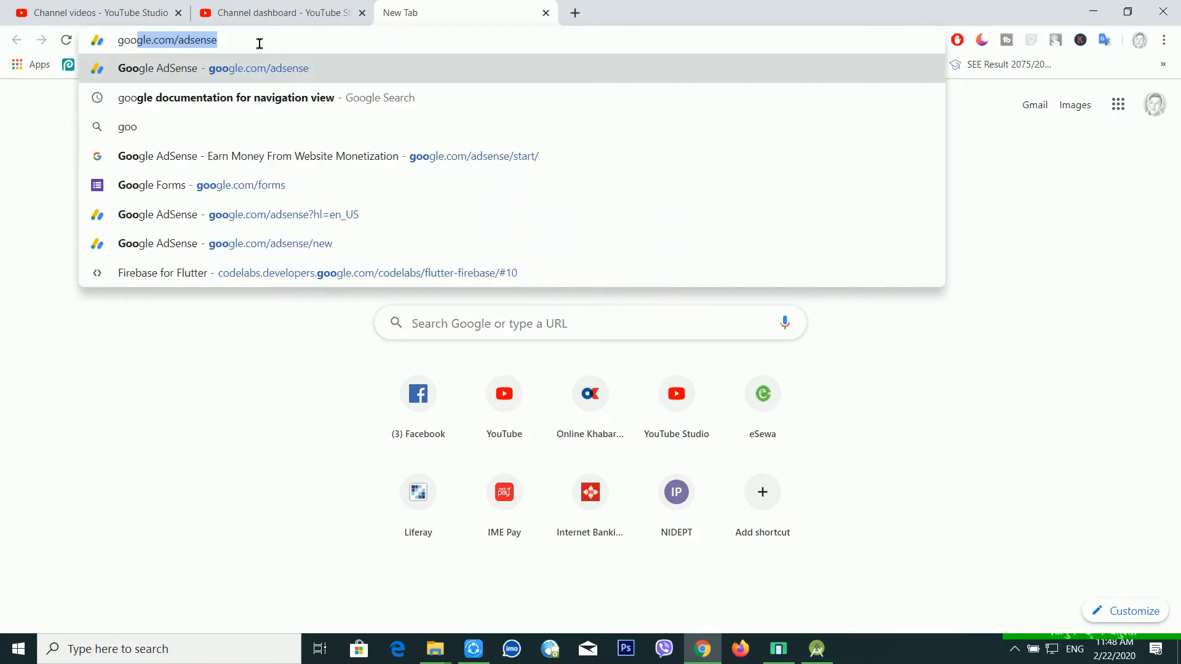
pyautogui.write('gle.com/form')
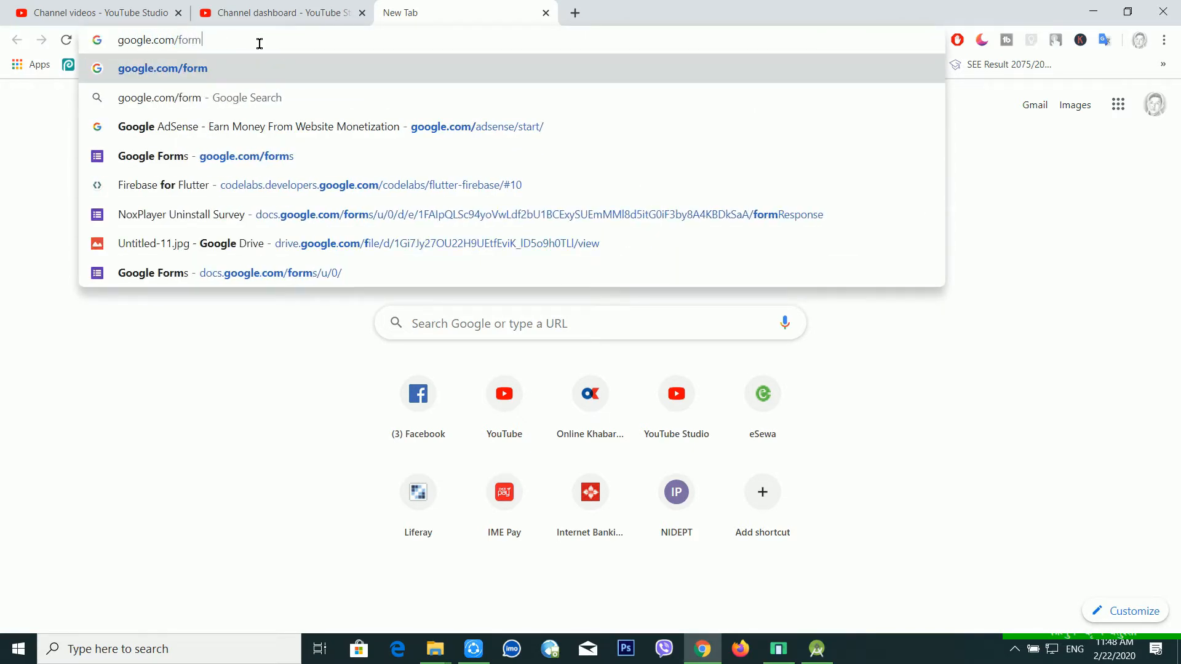
pyautogui.press('Return')
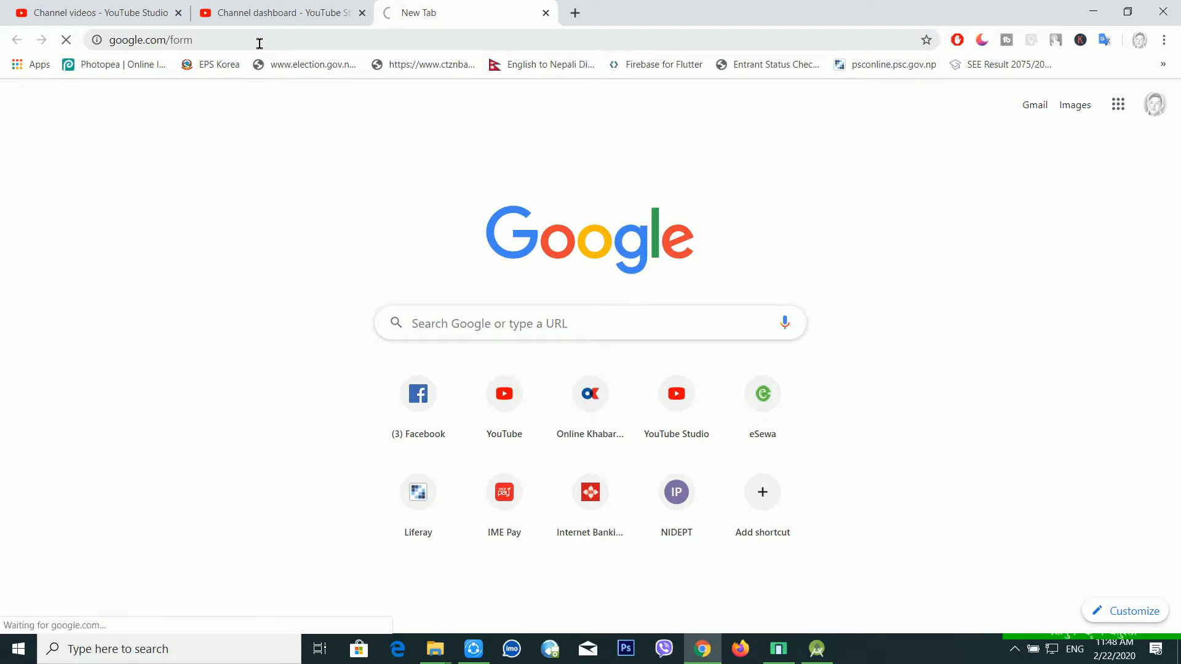
pyautogui.click(388, 45)
pyautogui.click(388, 45)
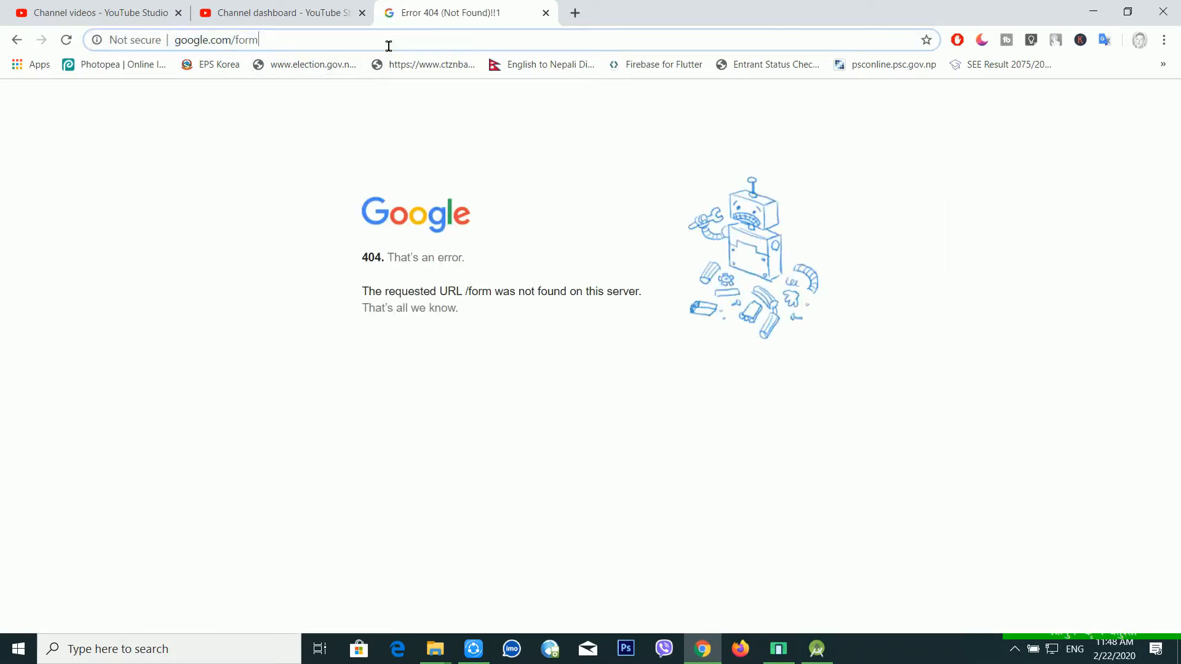
pyautogui.write('s')
pyautogui.click(357, 66)
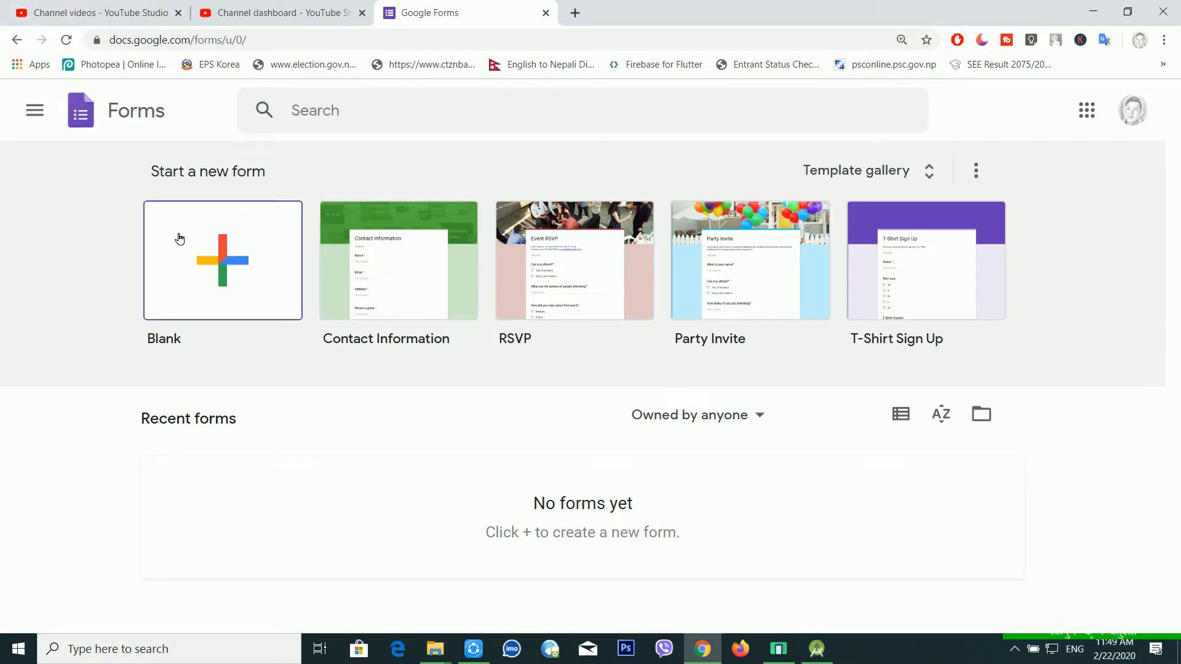
# Create a new blank form from the Forms home page
pyautogui.click(34, 110)
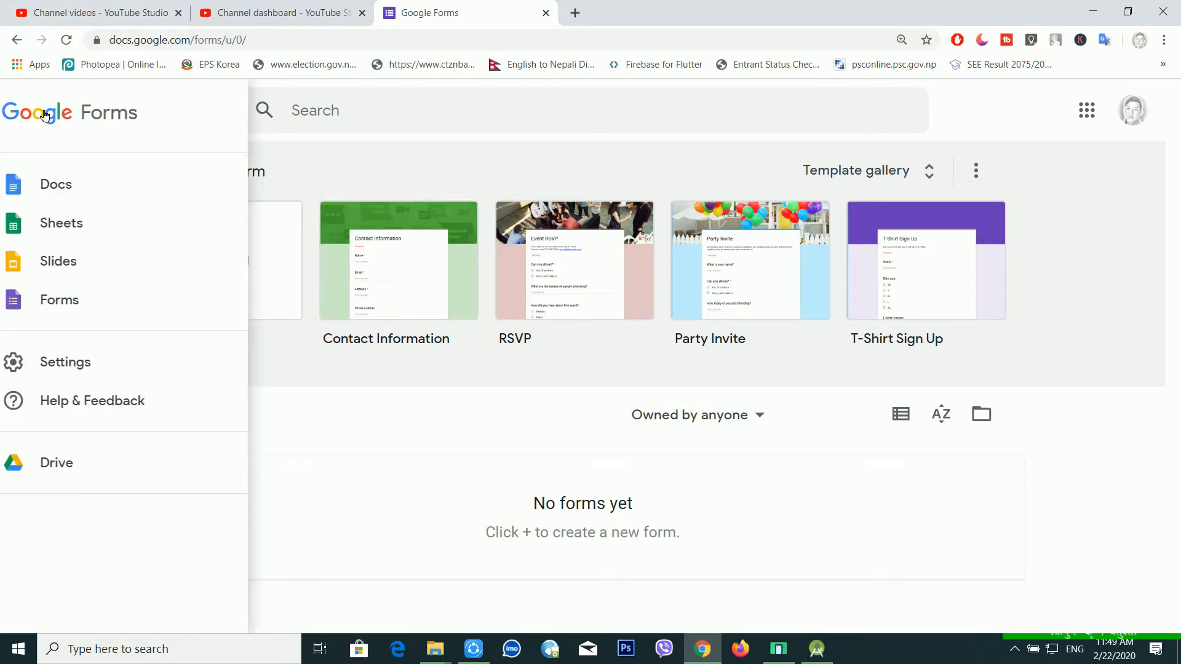
pyautogui.click(363, 123)
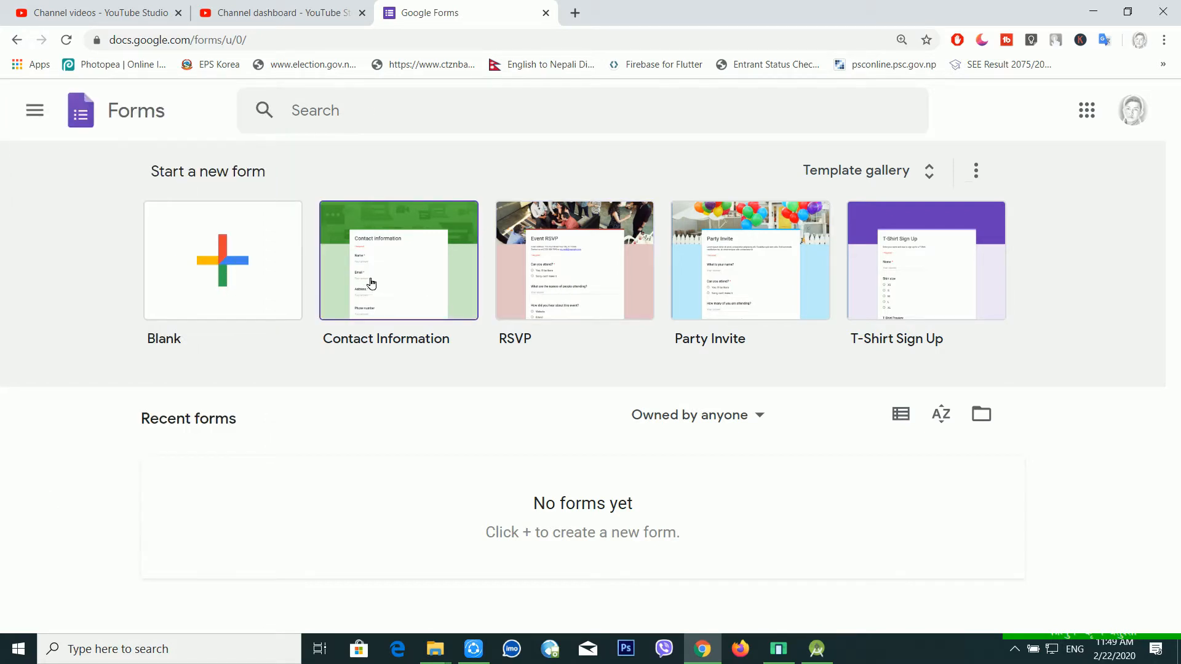
pyautogui.click(251, 271)
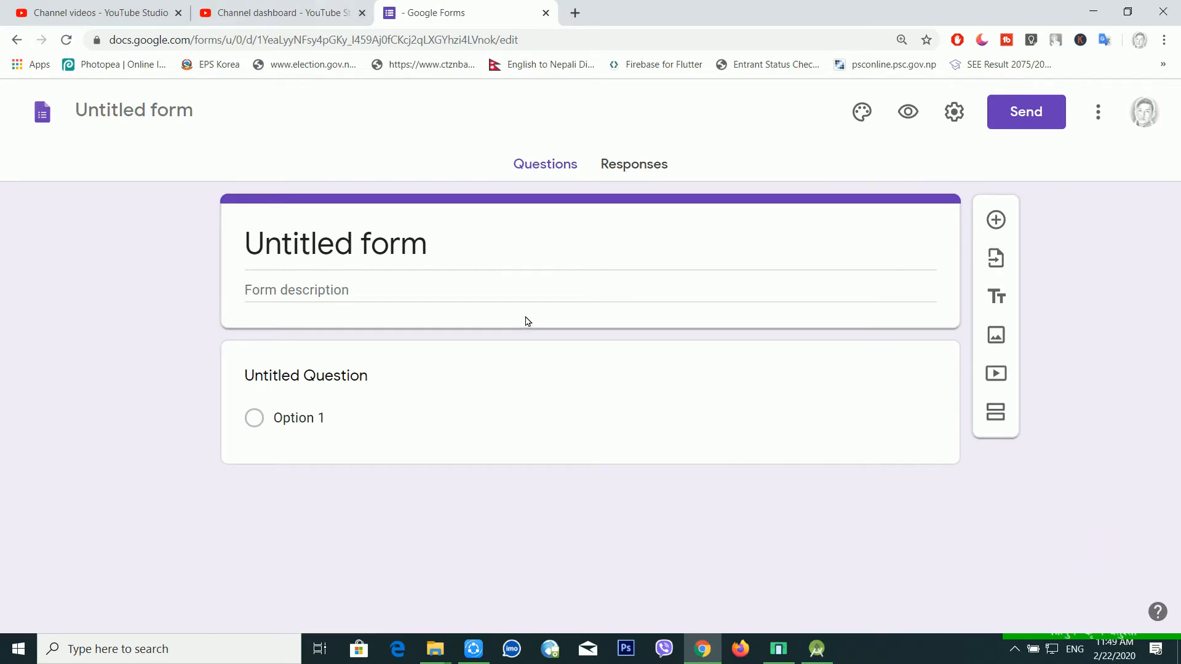
# Decline the tour of the new Google Forms, keeping the whole placeholder form title selected for replacement
pyautogui.click(332, 251)
pyautogui.click(442, 256)
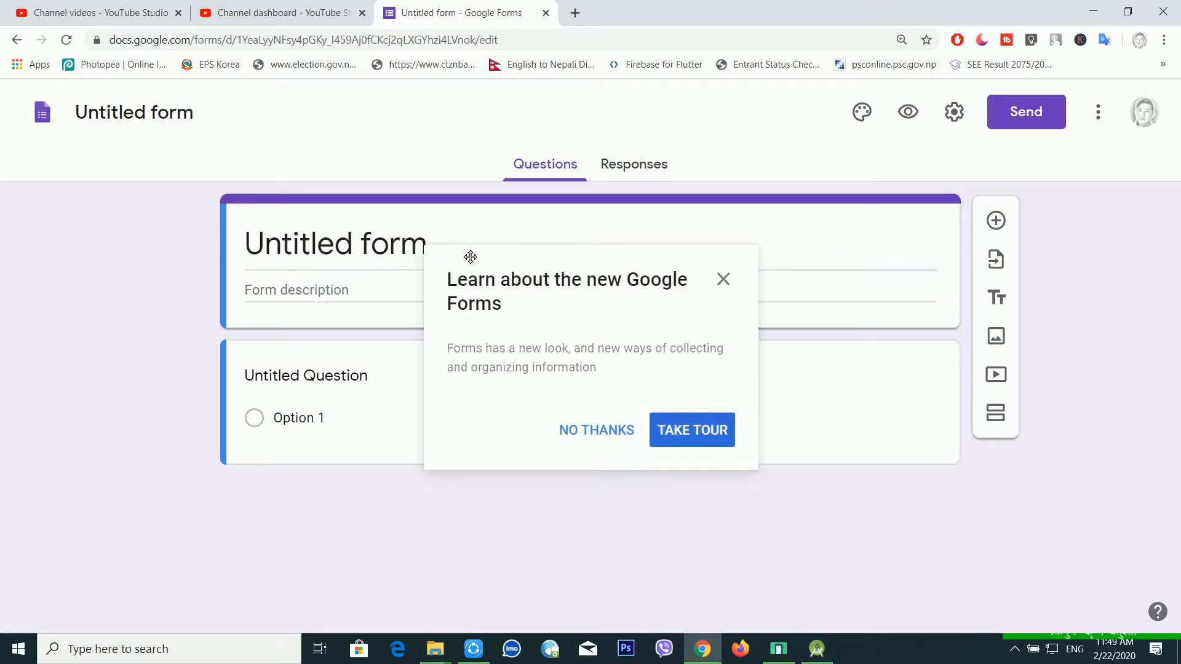
pyautogui.click(406, 249)
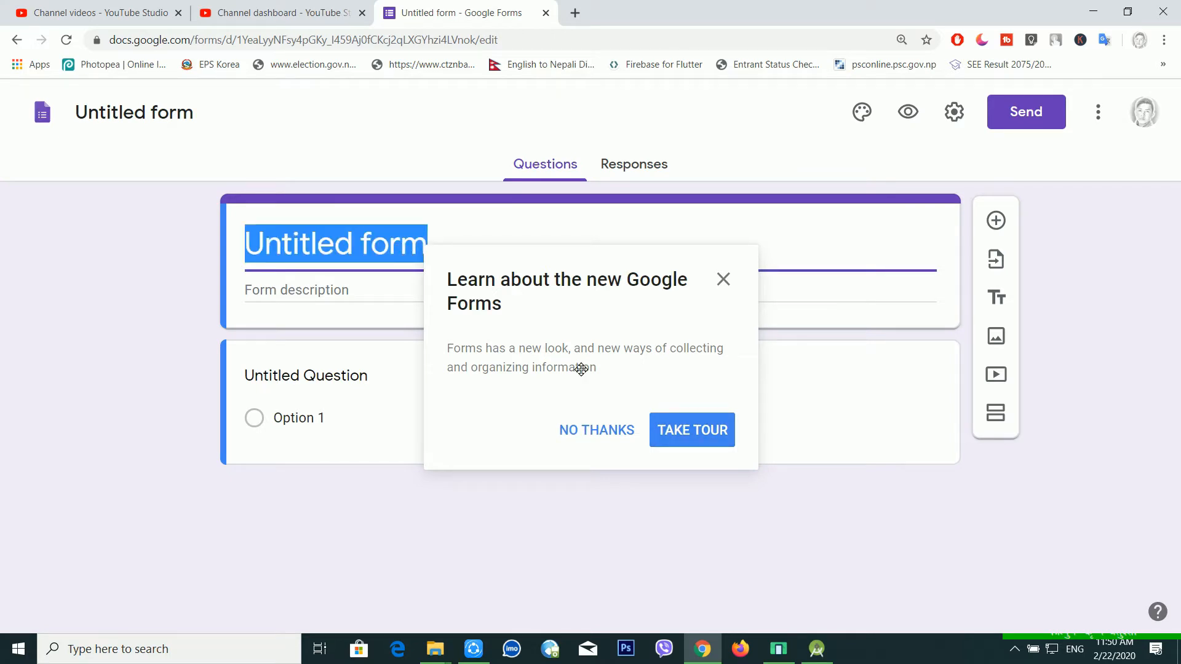
pyautogui.click(598, 430)
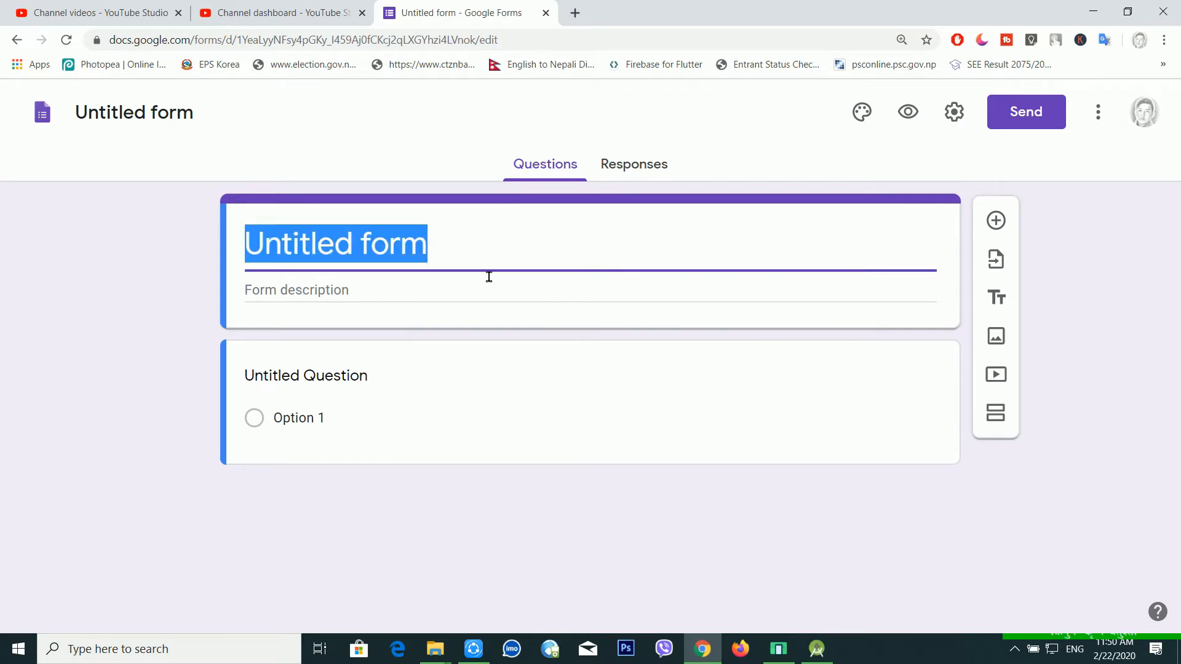
pyautogui.write('S')
pyautogui.press('BackSpace')
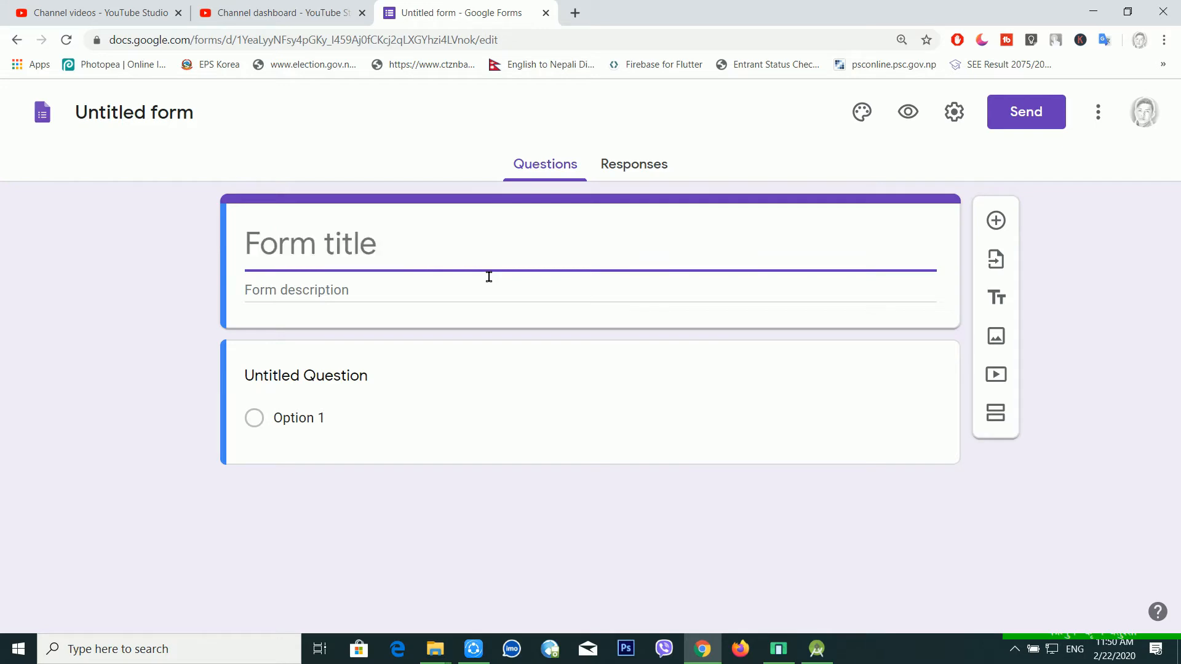
pyautogui.write('Stude')
pyautogui.press('BackSpace')
pyautogui.press('BackSpace')
pyautogui.press('BackSpace')
pyautogui.press('BackSpace')
pyautogui.press('BackSpace')
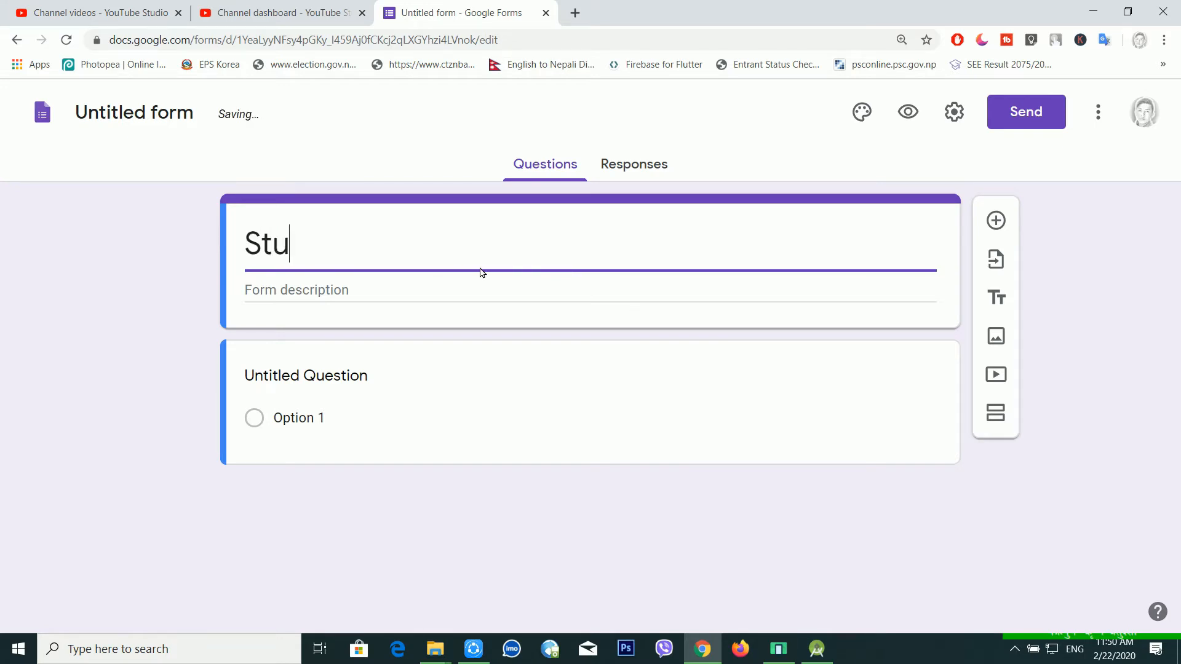
pyautogui.write('S')
pyautogui.press('BackSpace')
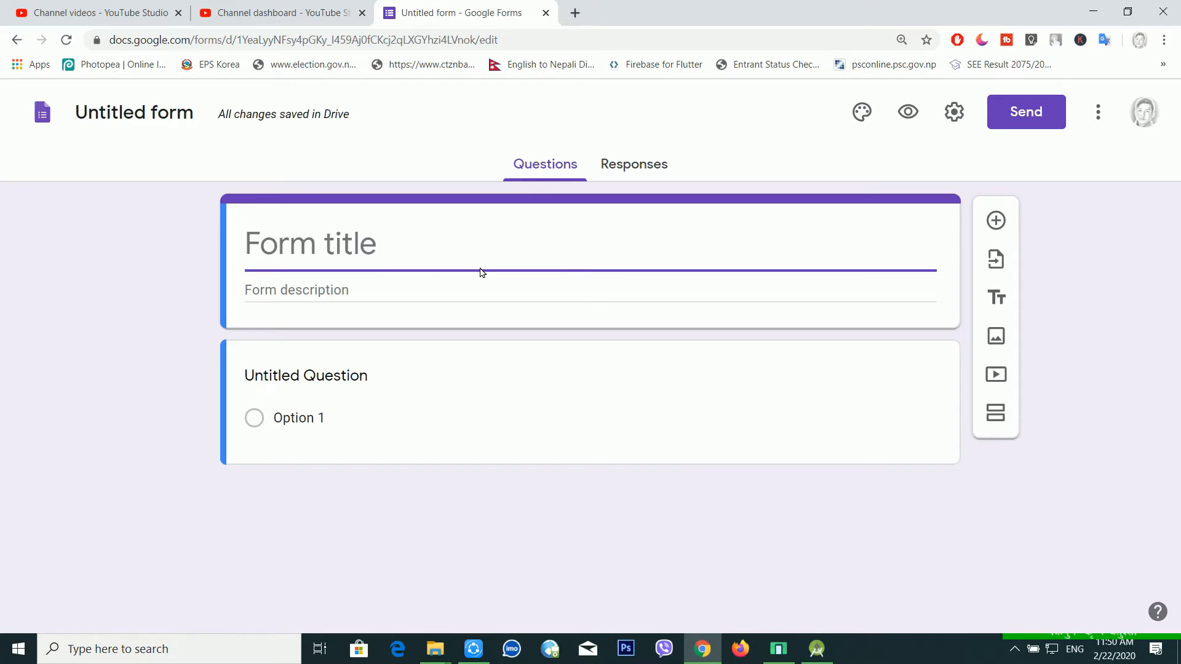
pyautogui.write('Goog')
pyautogui.press('BackSpace')
pyautogui.press('BackSpace')
pyautogui.press('BackSpace')
pyautogui.press('BackSpace')
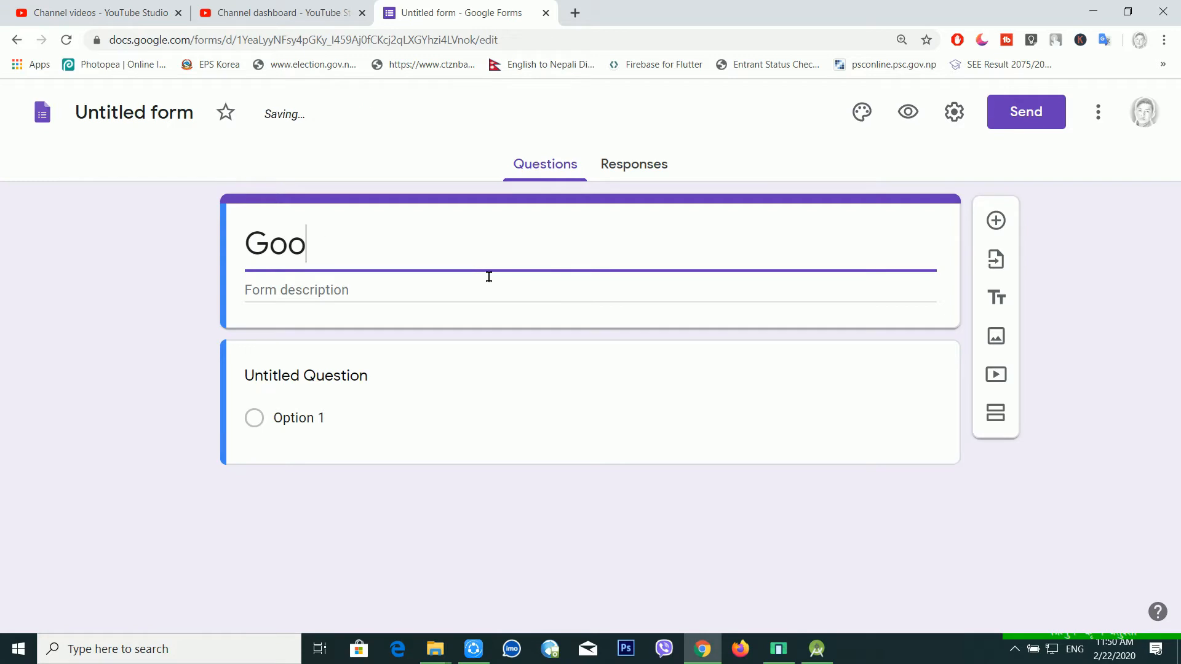
# Enter "Youtube Video Survey" as the form title
pyautogui.write('Youtu')
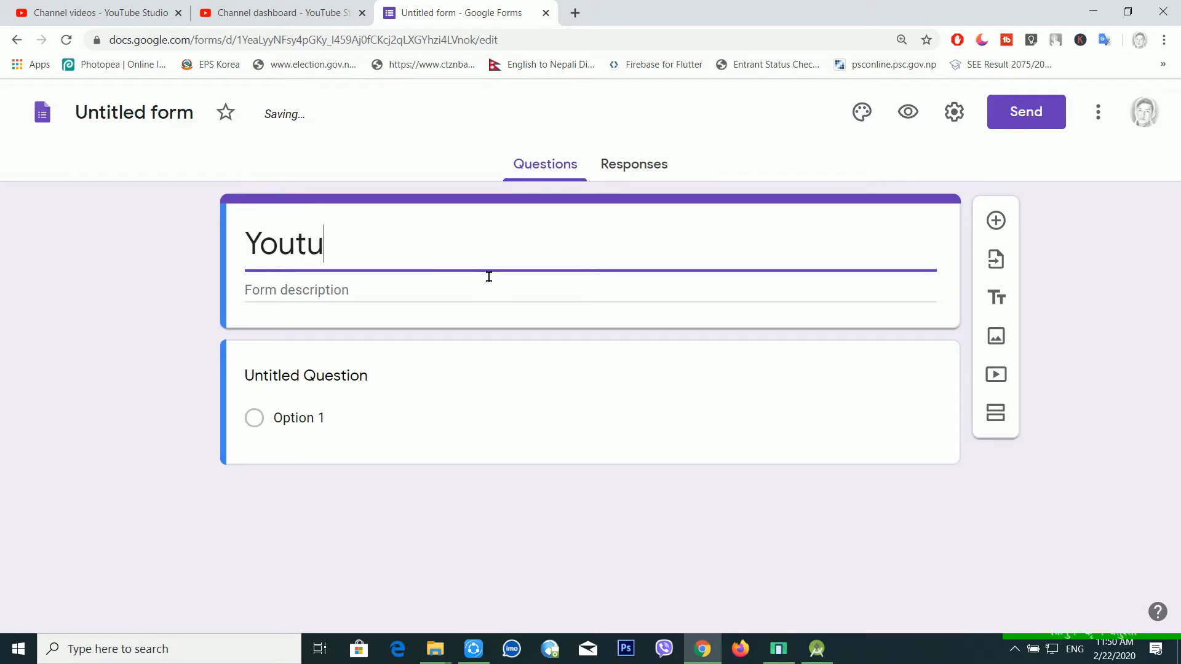
pyautogui.write('be Video ')
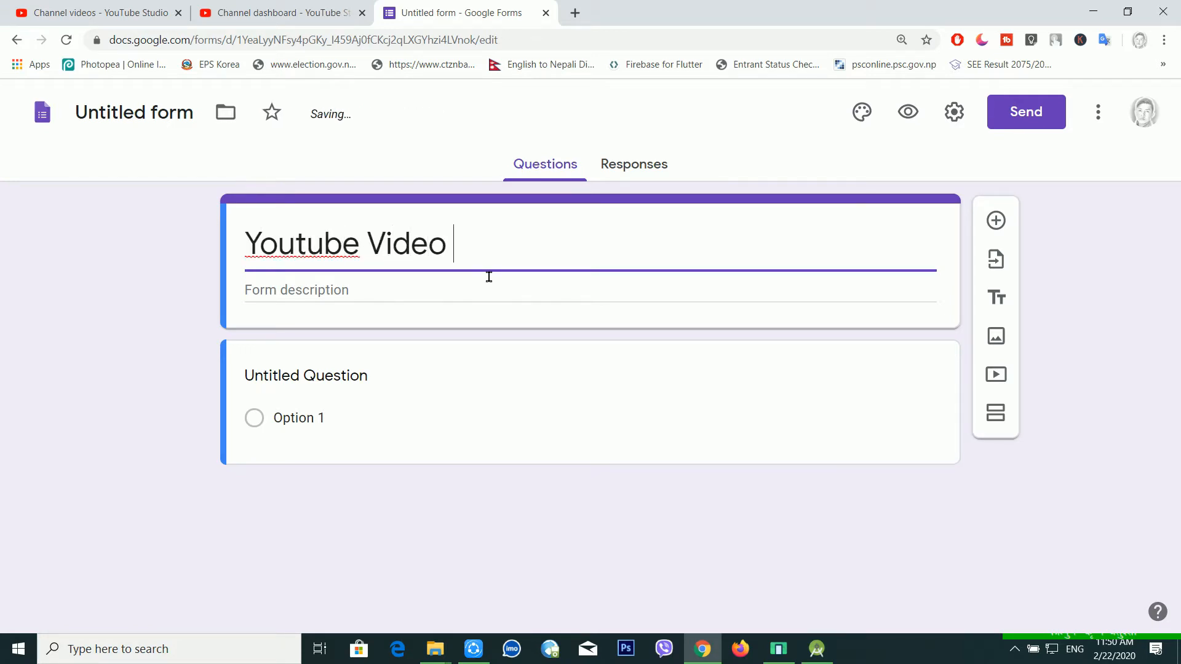
pyautogui.write('Survey')
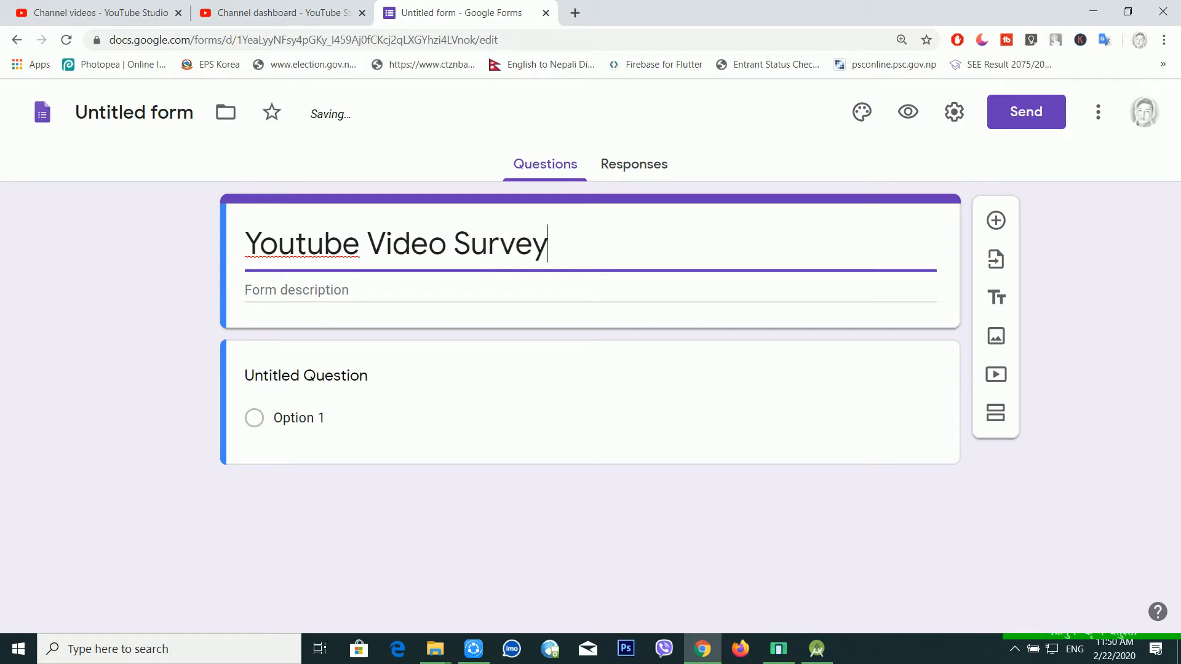
# Enter the form description "i am taking a survey for my youtube channel . please give me your honese review"
pyautogui.click(337, 295)
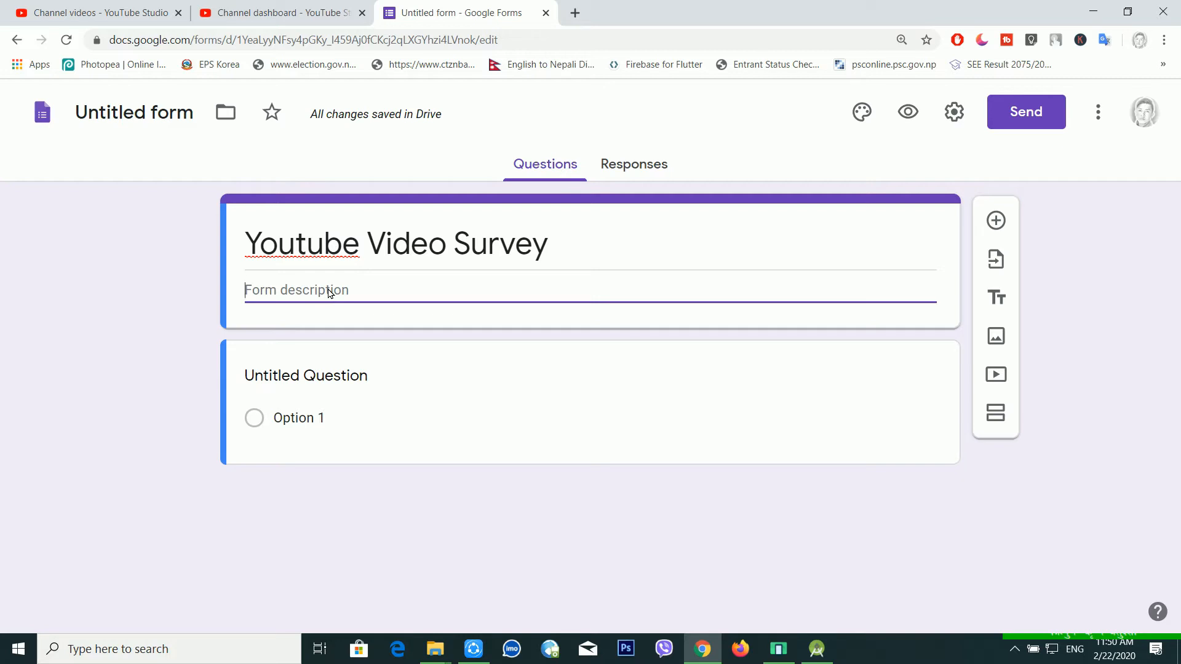
pyautogui.write('i a')
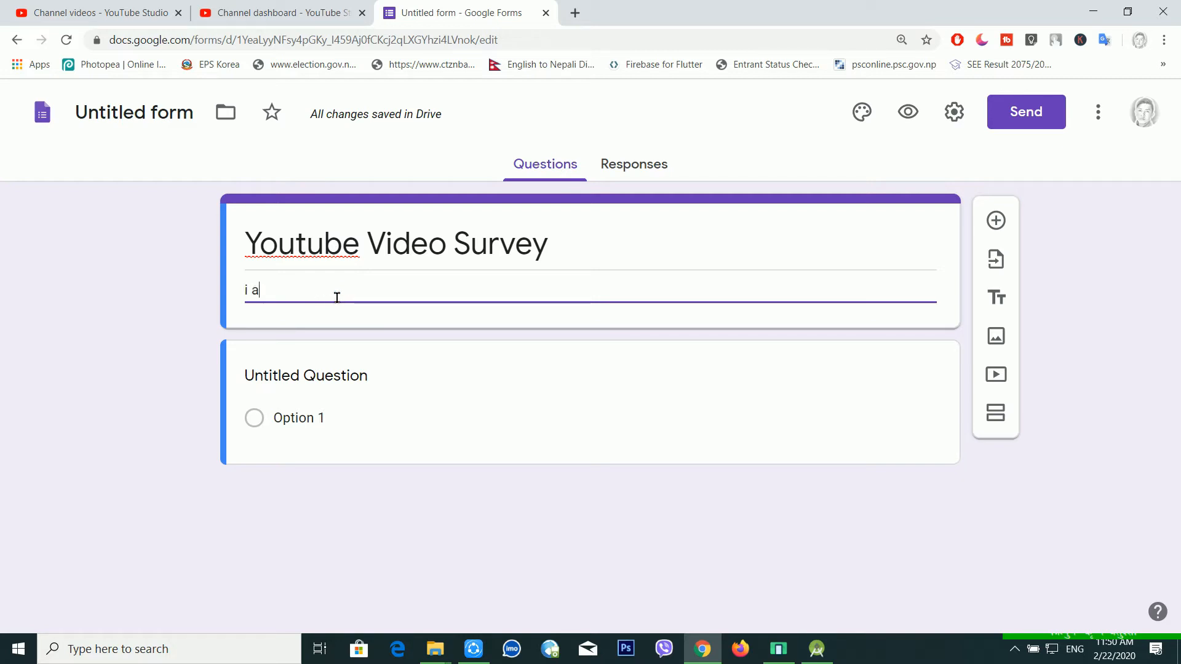
pyautogui.write('m taki')
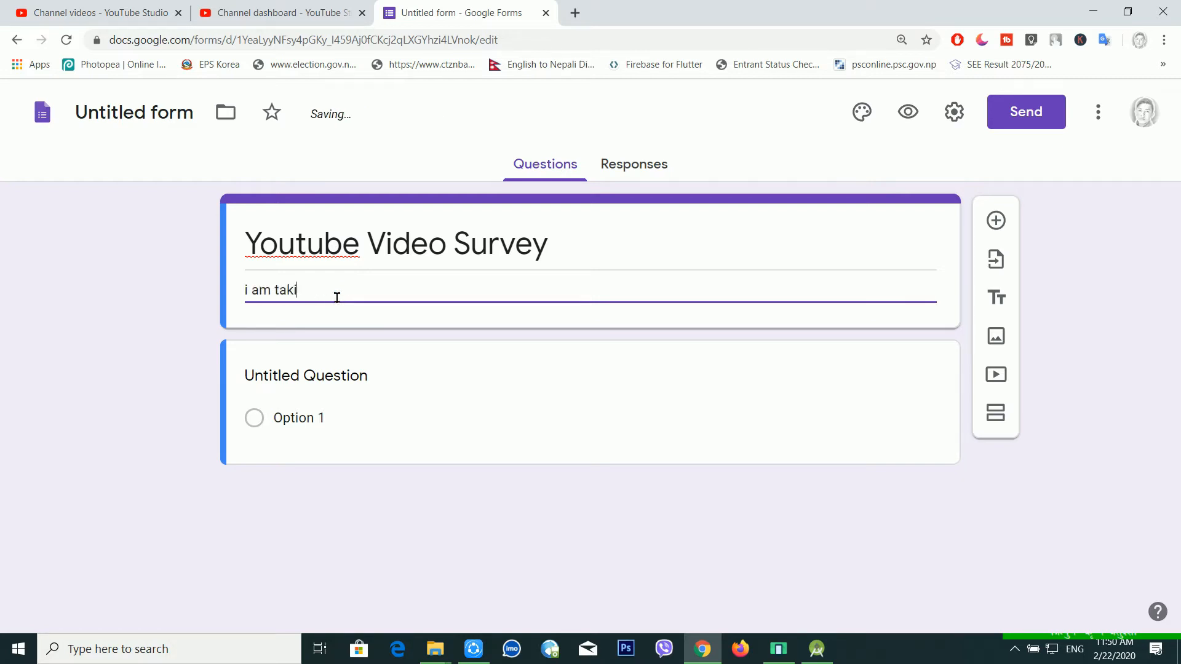
pyautogui.write('ng a survey')
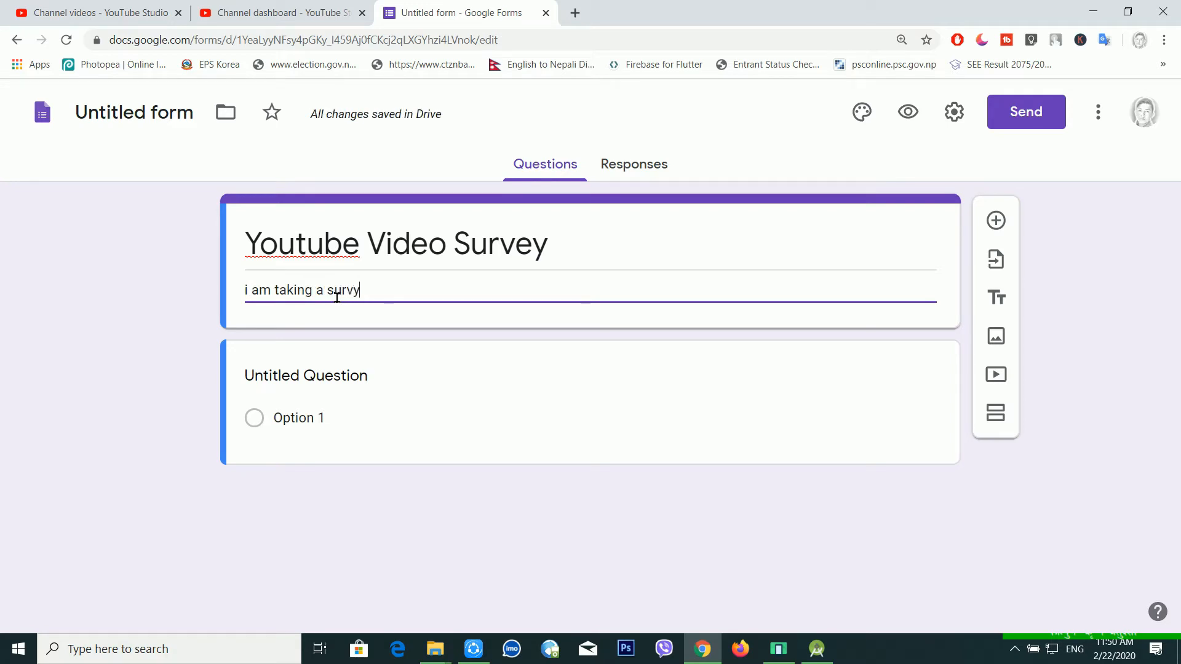
pyautogui.write(' for my yo')
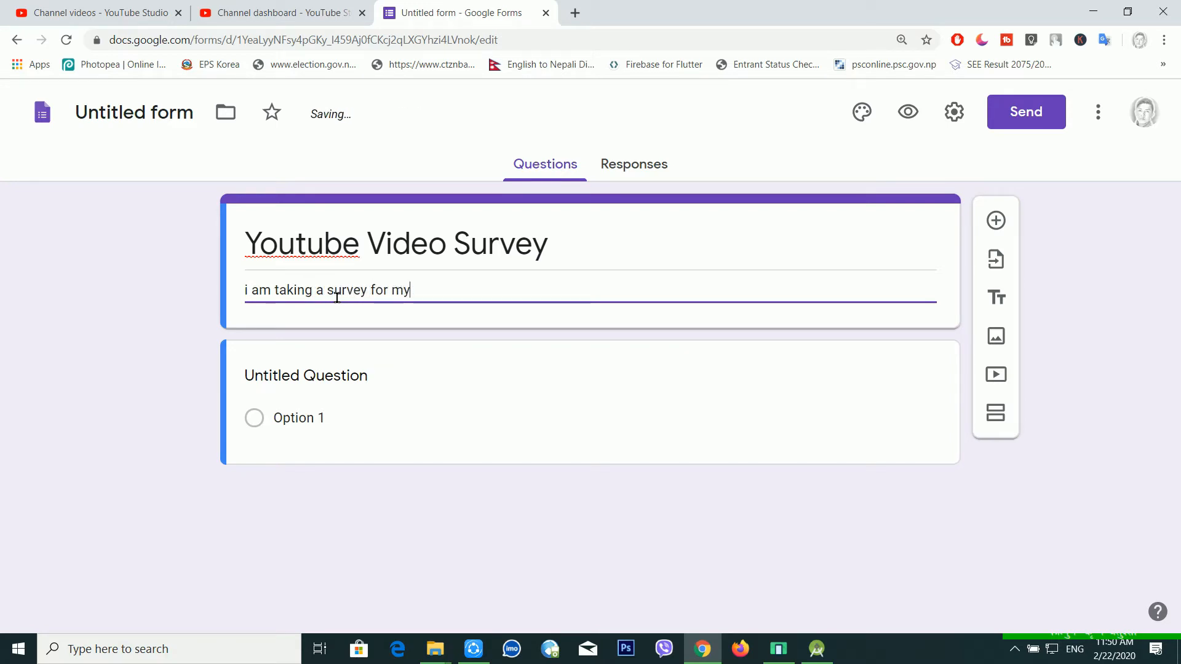
pyautogui.write('utube channel')
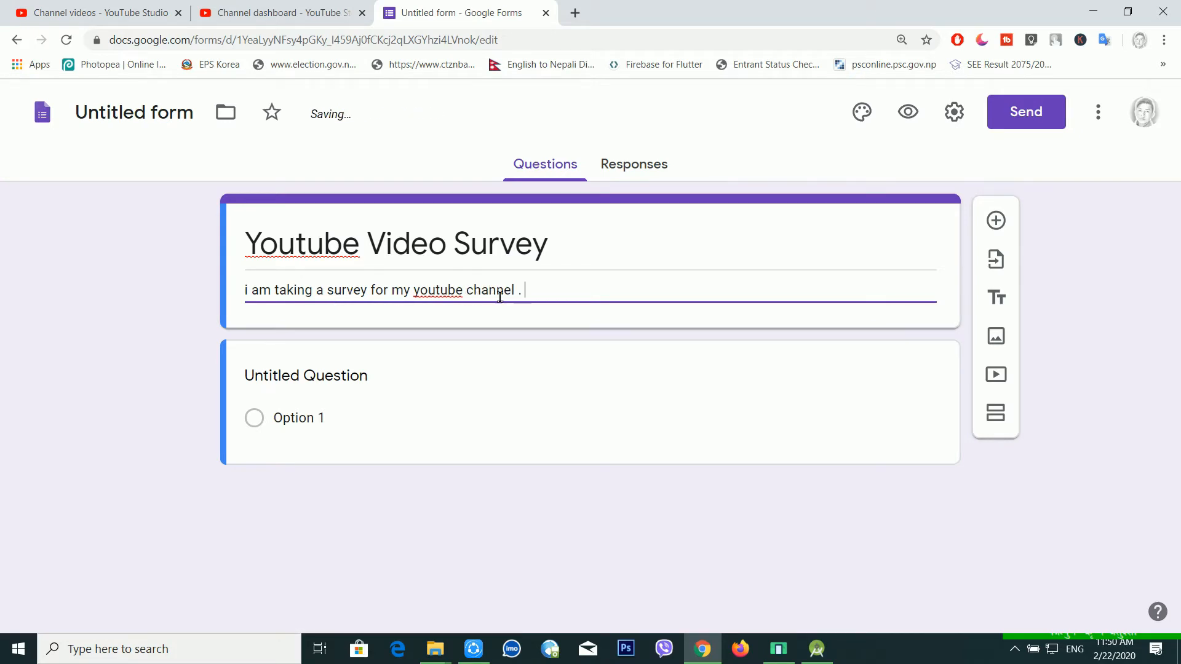
pyautogui.write('. please give m')
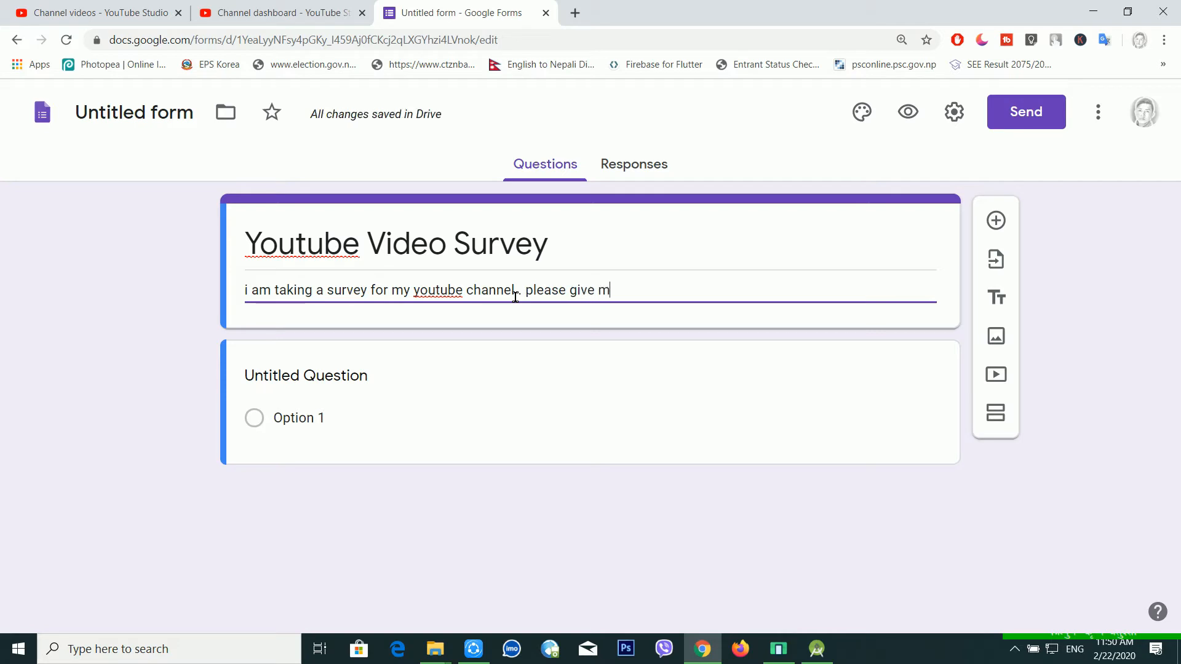
pyautogui.write('e your h')
pyautogui.press('BackSpace')
pyautogui.write('honese review')
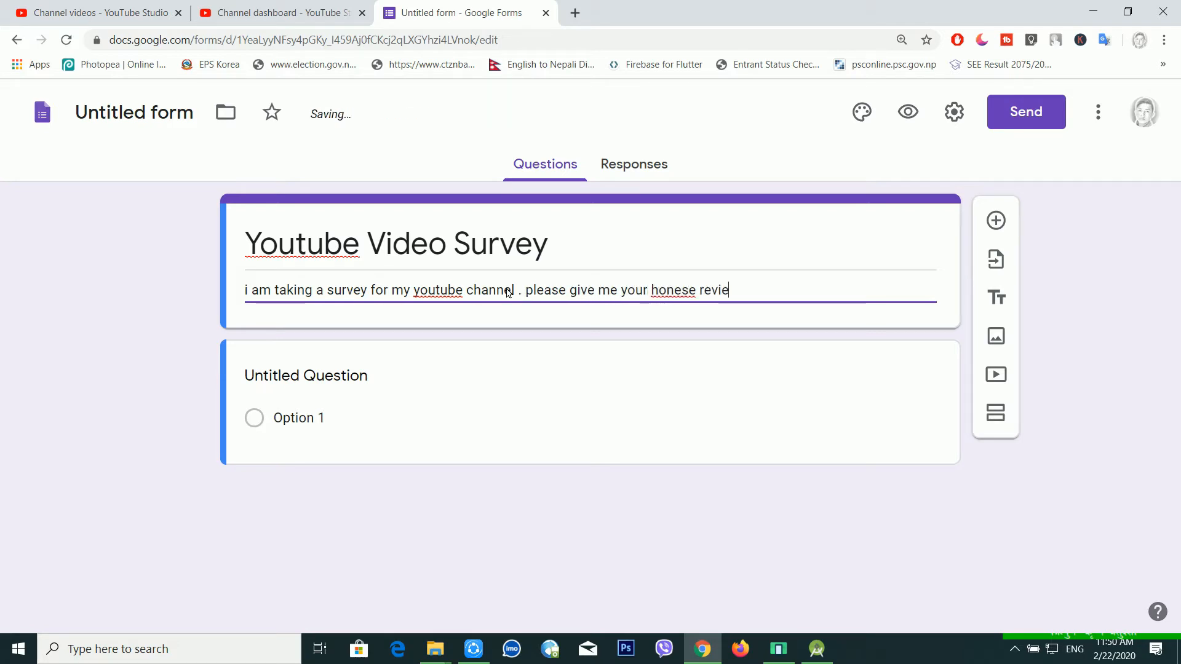
# Change the untitled question to "Please put your name" and set its type to Short answer
pyautogui.click(386, 376)
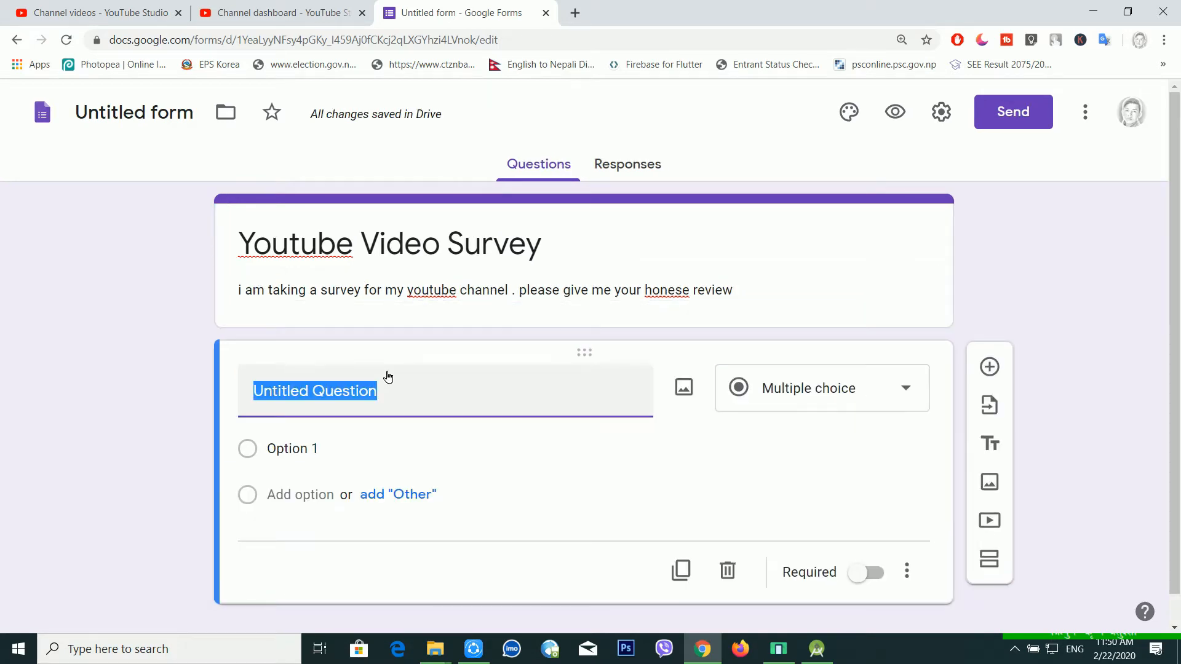
pyautogui.write('P')
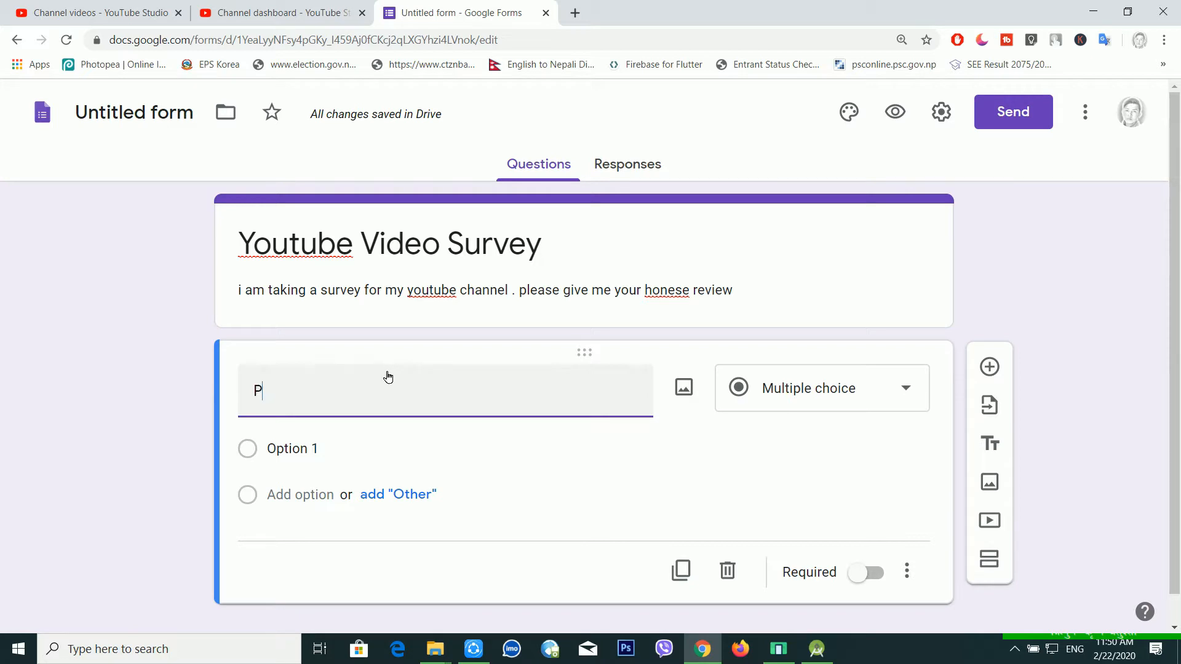
pyautogui.write('lease put your name')
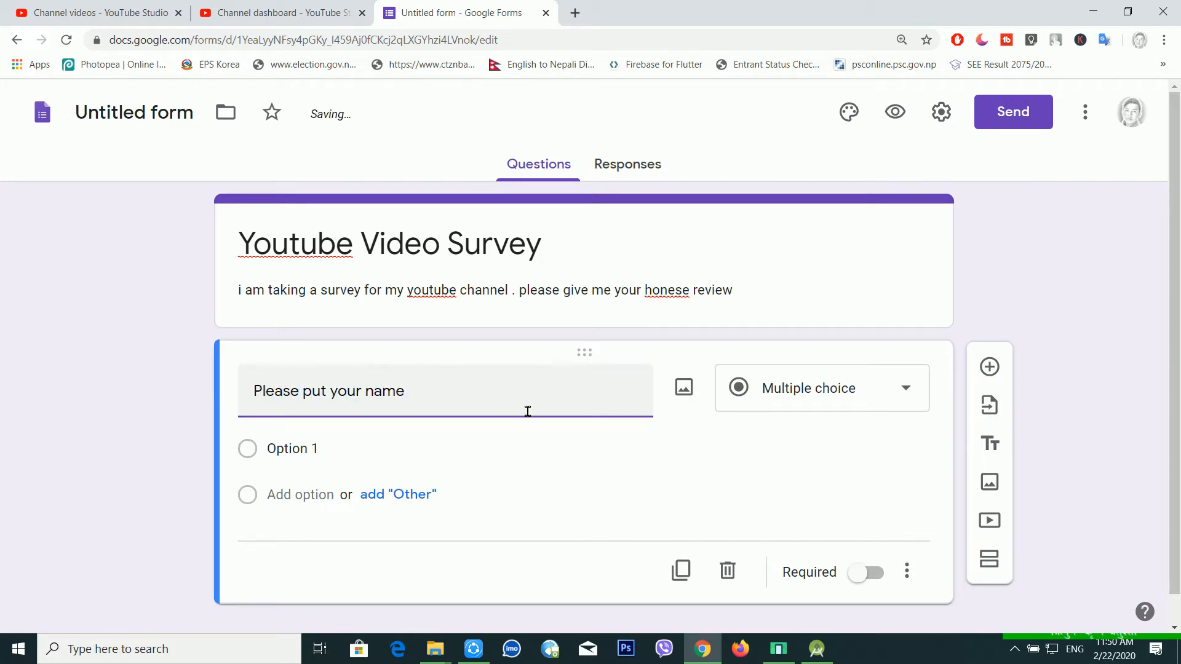
pyautogui.click(875, 400)
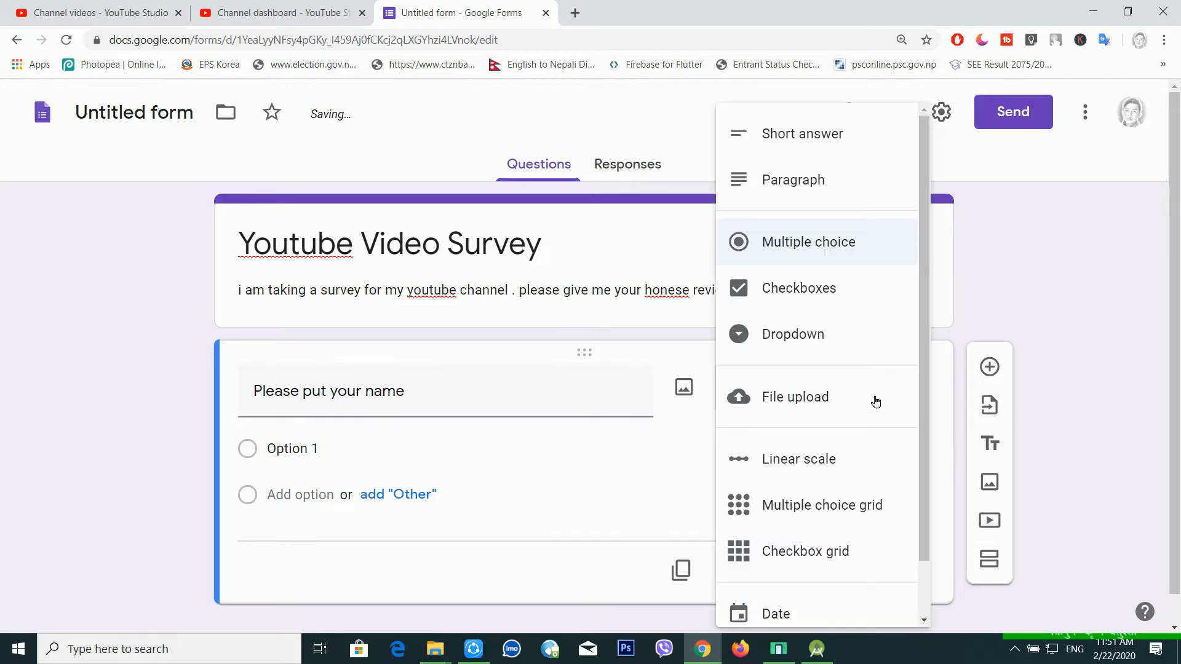
pyautogui.click(812, 142)
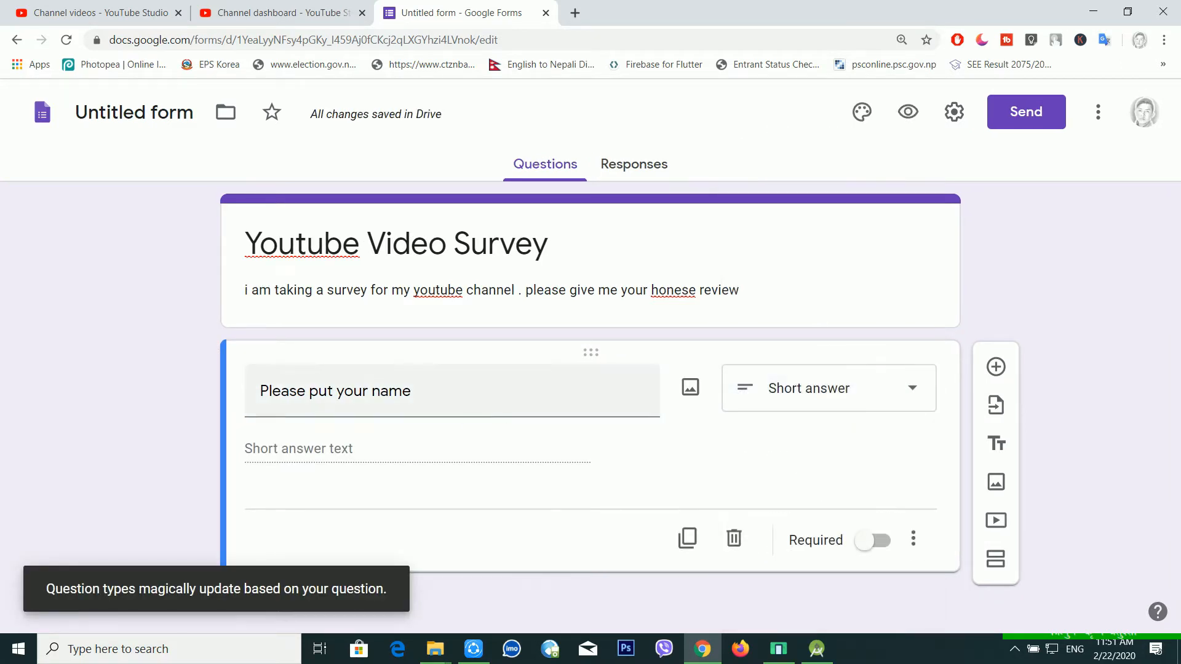
pyautogui.click(541, 401)
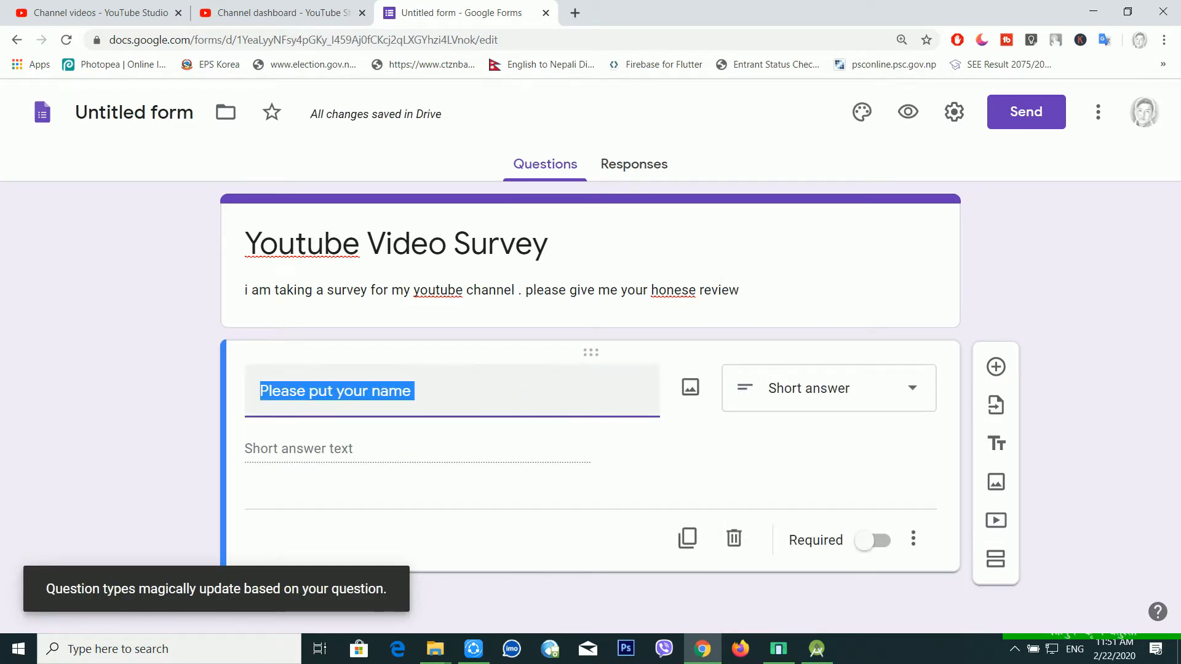
pyautogui.click(520, 456)
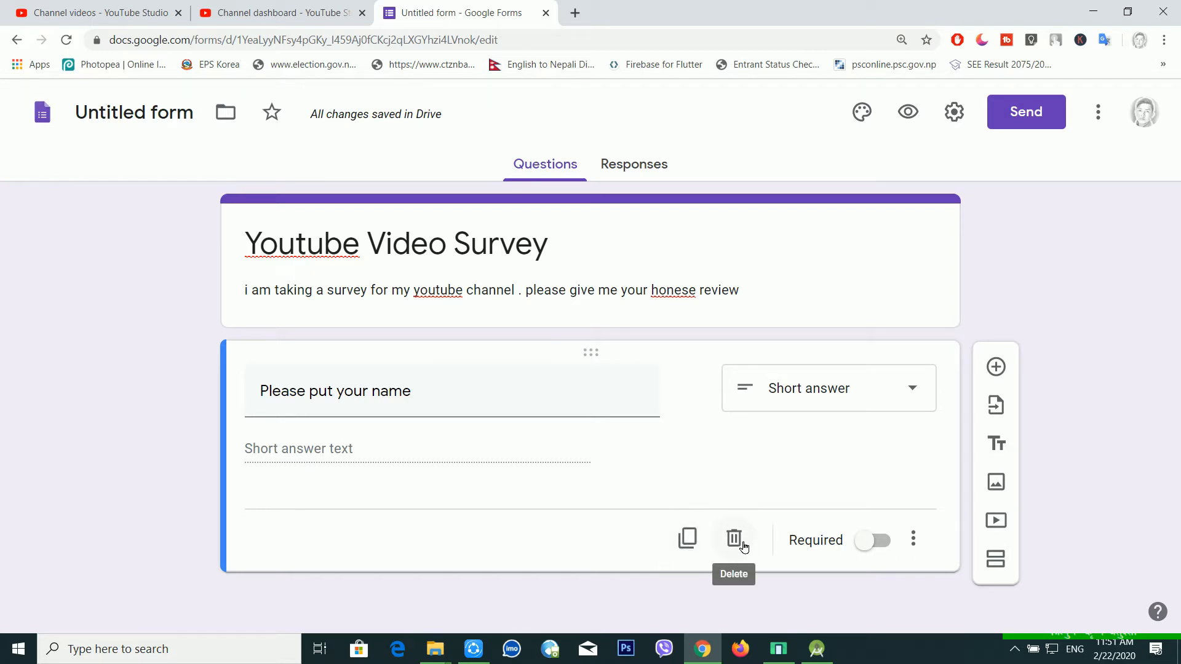
# Make the "Please put your name" question required
pyautogui.click(870, 542)
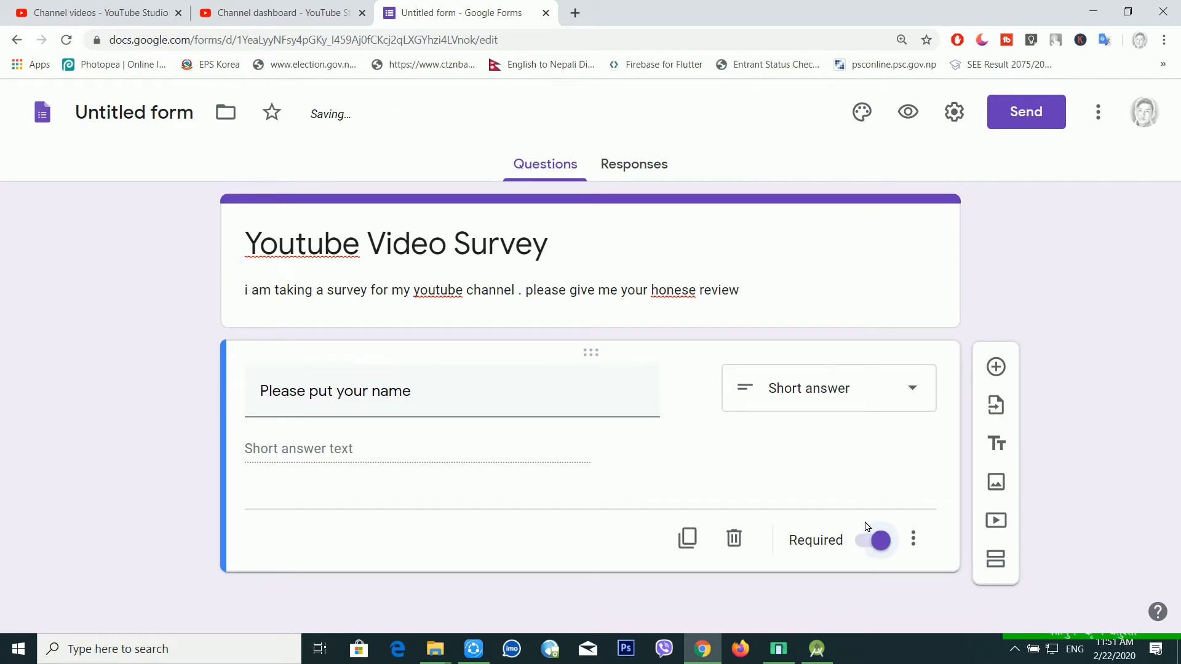
pyautogui.click(920, 543)
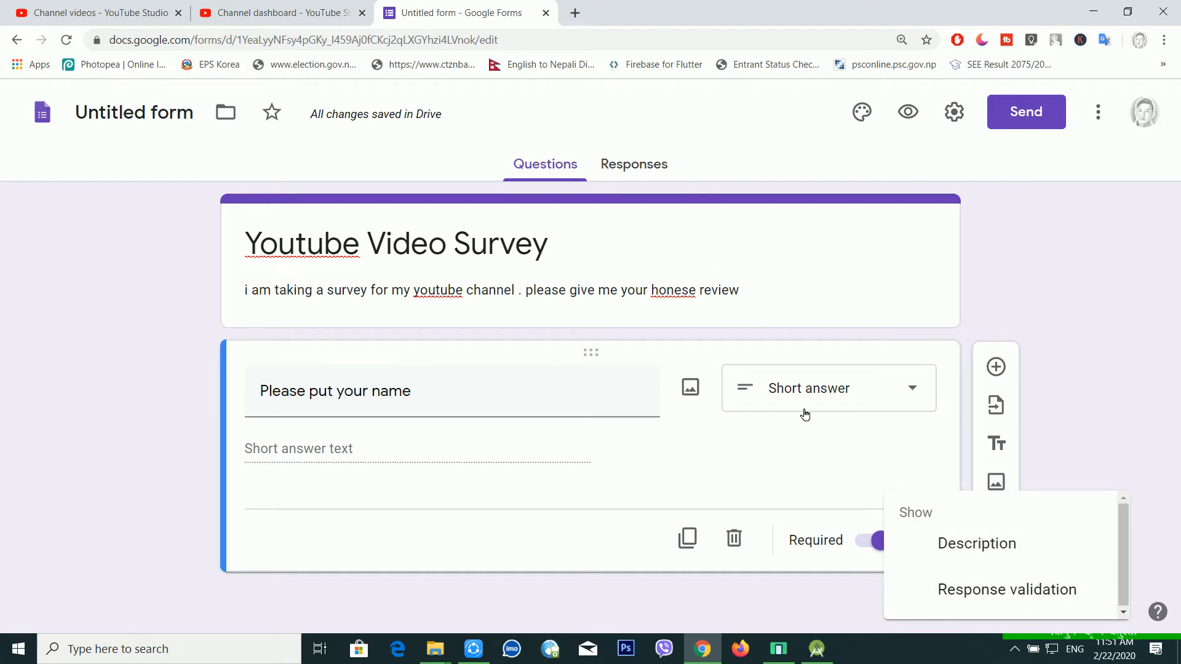
pyautogui.click(820, 427)
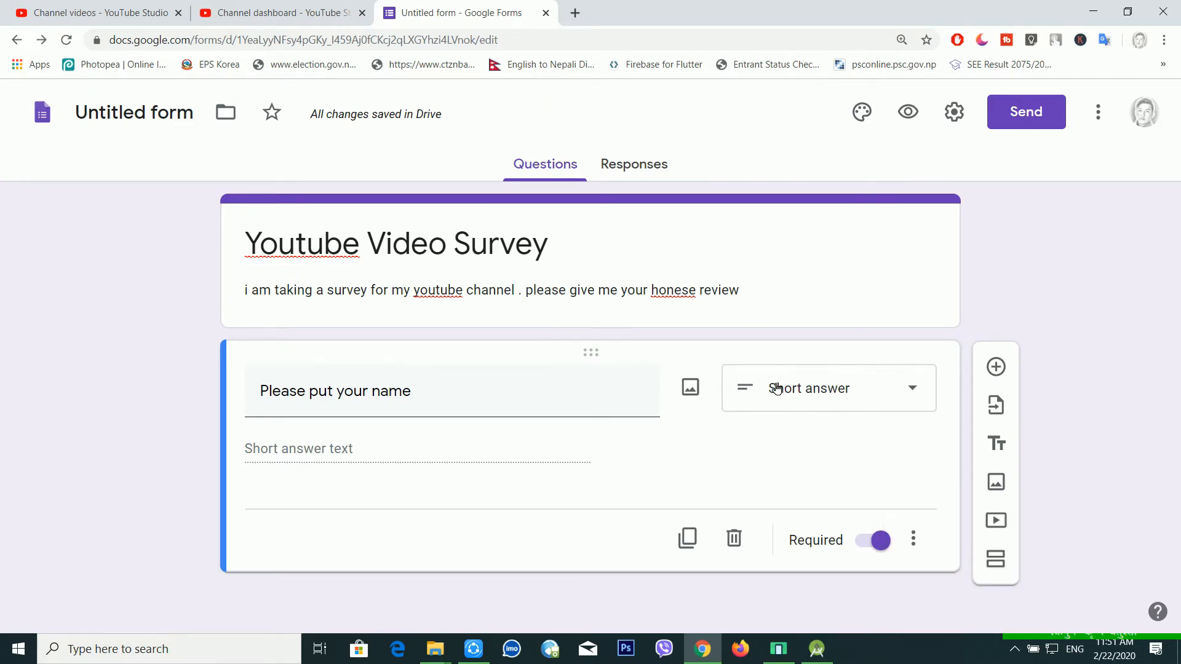
pyautogui.click(833, 390)
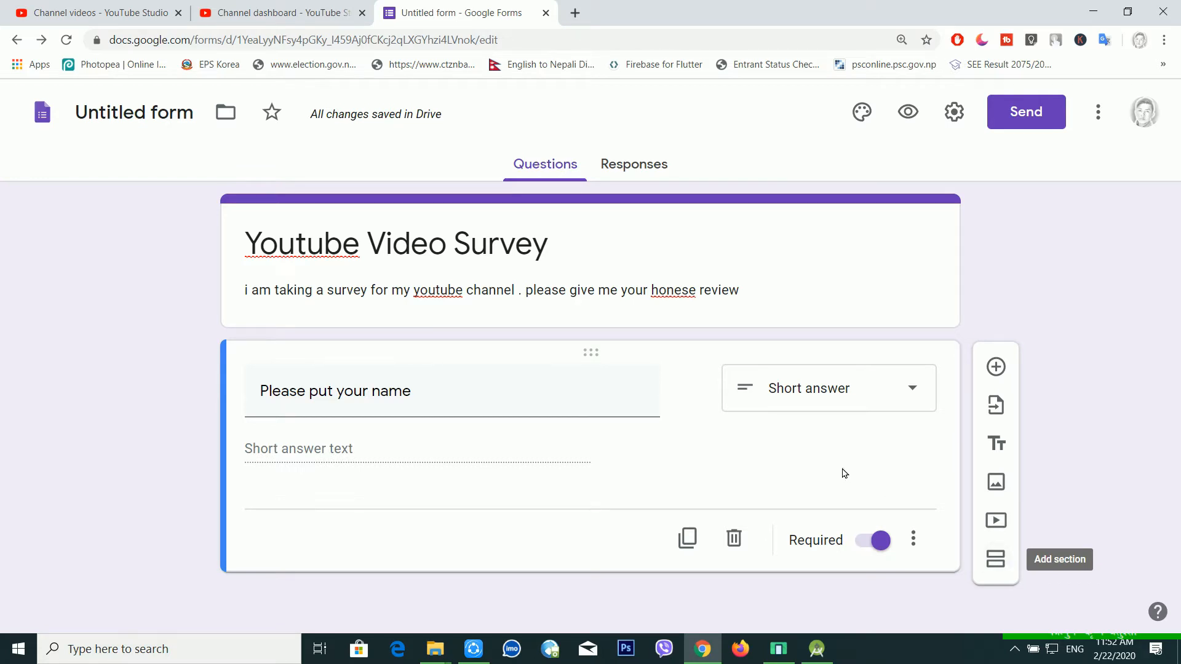
# Add a question reading "1. What do you think about my youtube chanel" with the Multiple choice type
pyautogui.click(994, 368)
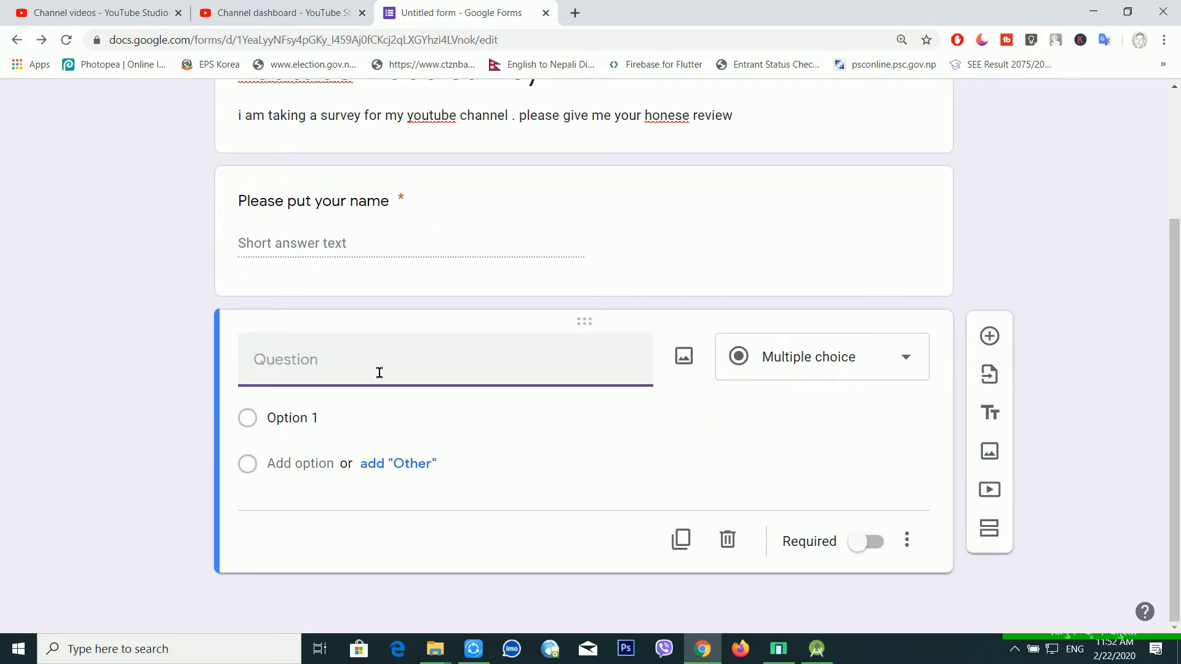
pyautogui.write('1. H')
pyautogui.write('What do you')
pyautogui.write(' t')
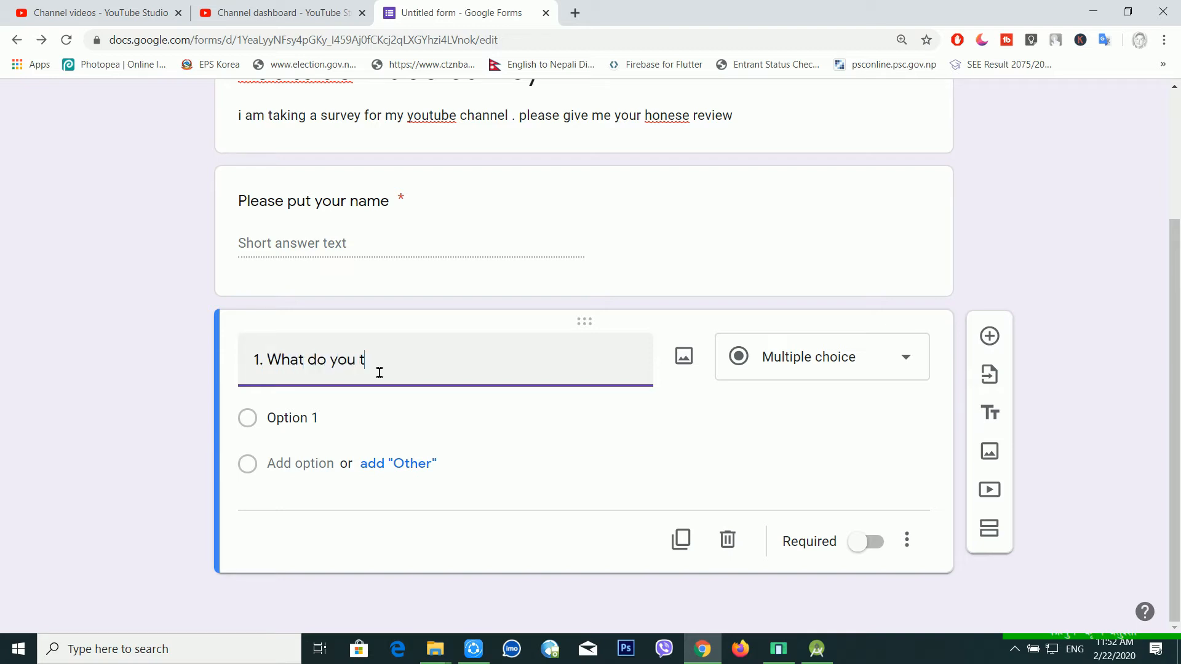
pyautogui.write('hink about my youtub')
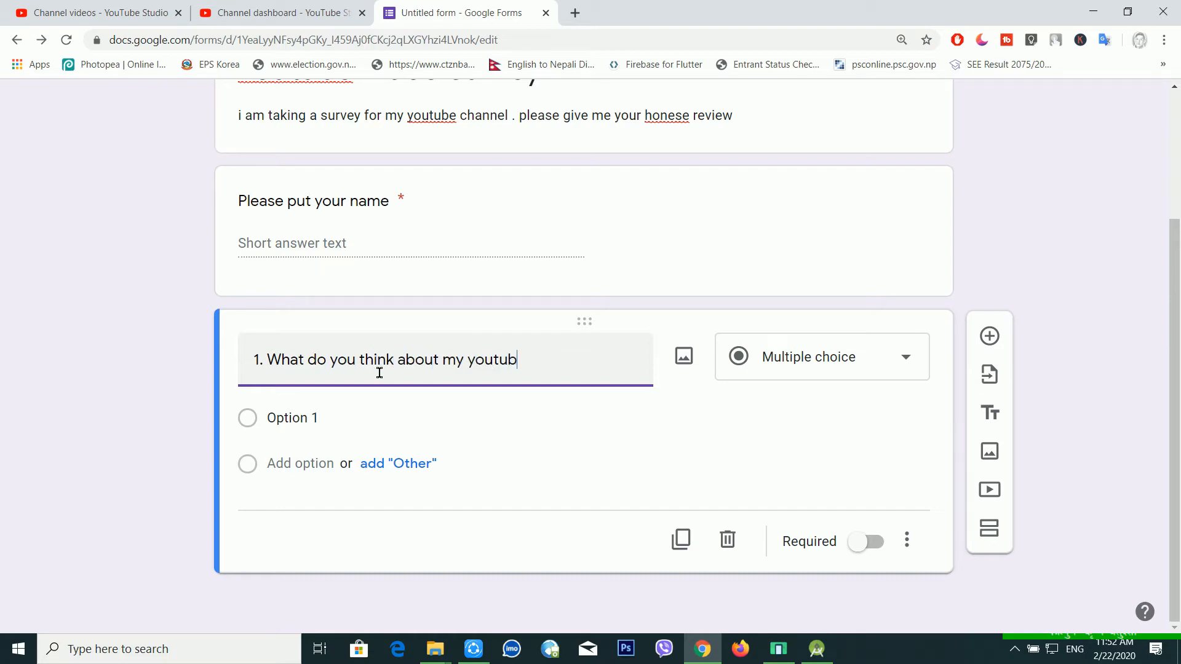
pyautogui.write('e chanel')
pyautogui.click(833, 356)
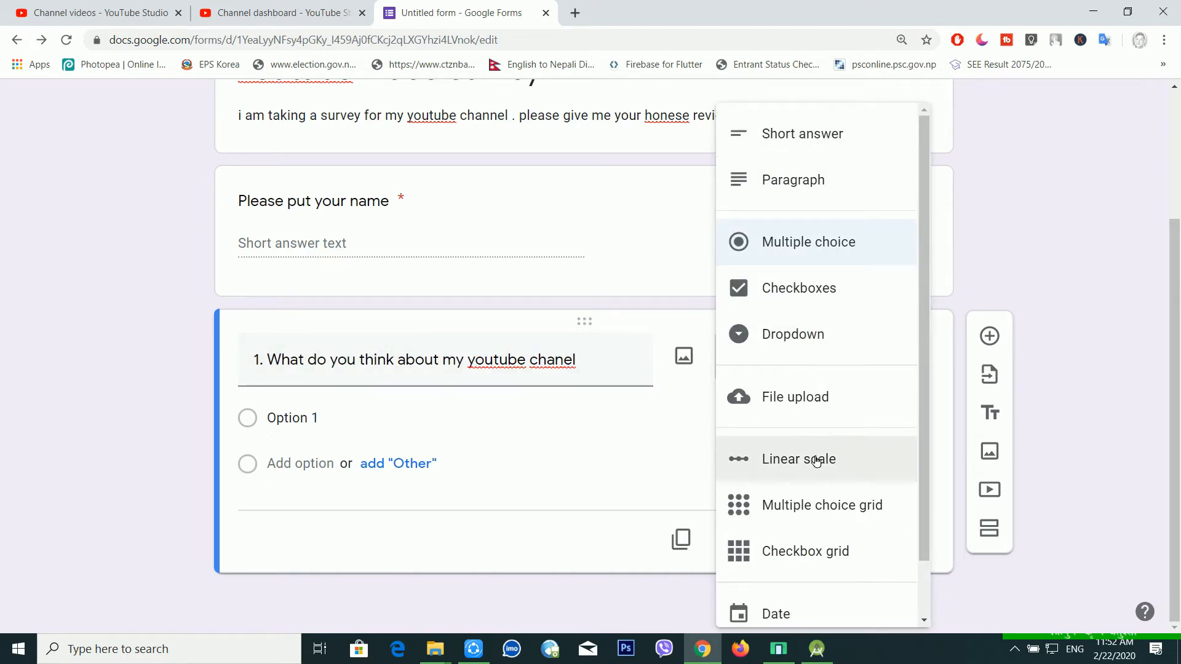
pyautogui.scroll(-1, 845, 408)
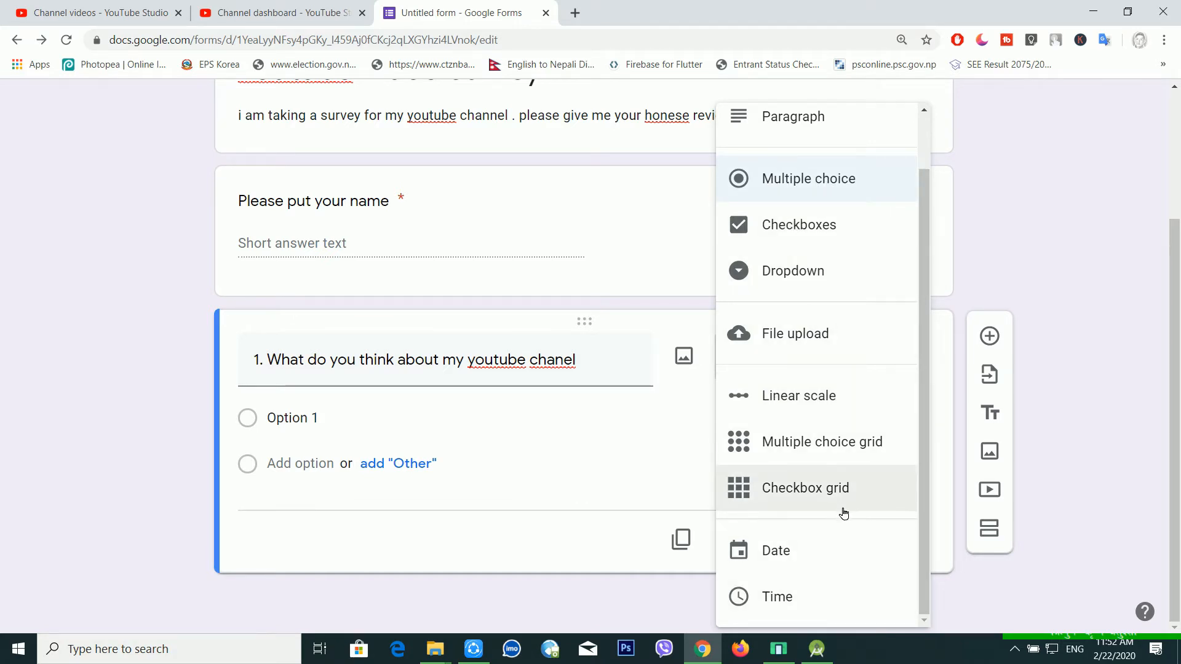
pyautogui.scroll(1, 842, 509)
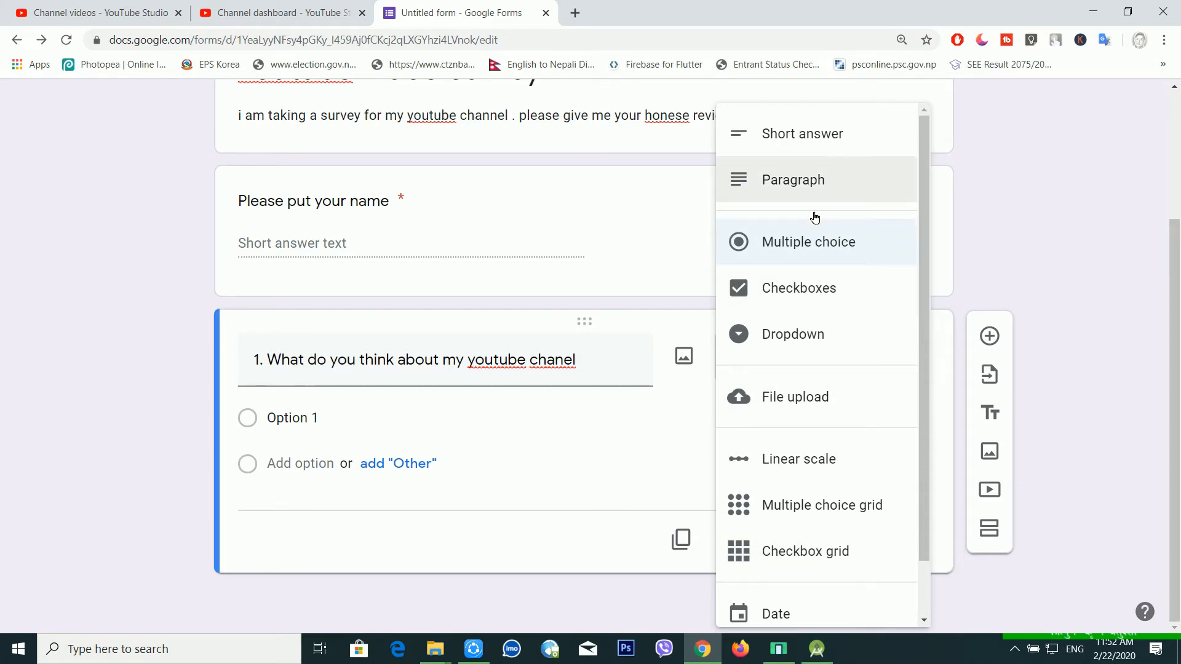
pyautogui.click(811, 244)
# Give the YouTube channel question the answer options "good", "not good" and "Excellent"
pyautogui.click(340, 420)
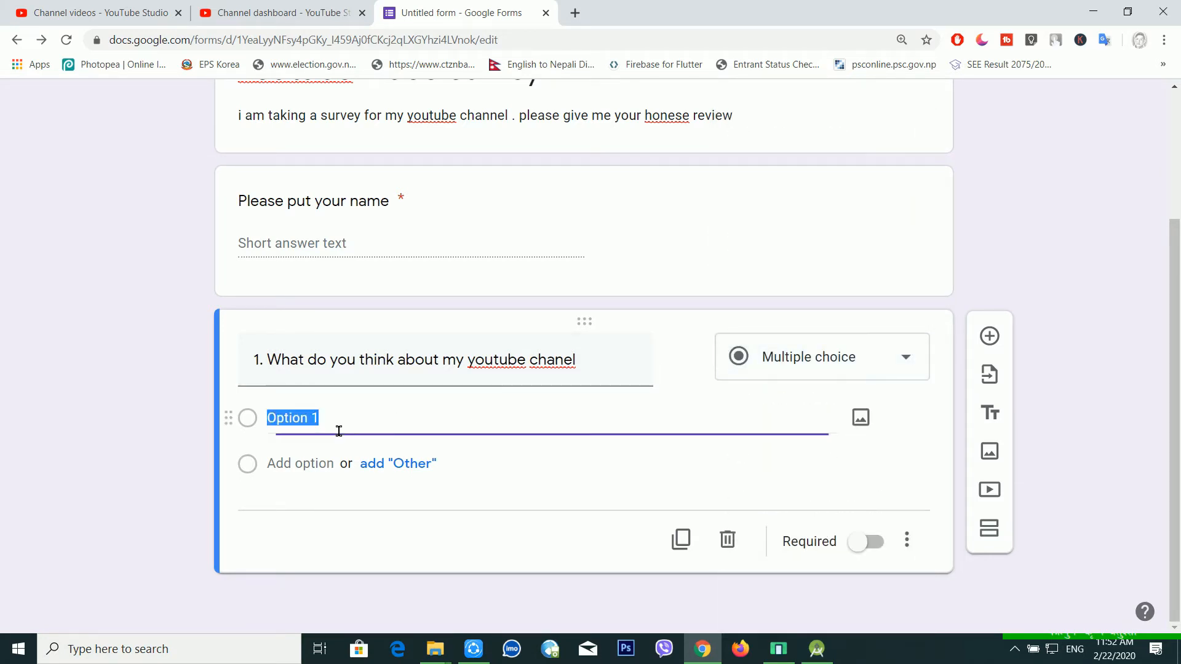
pyautogui.write('good')
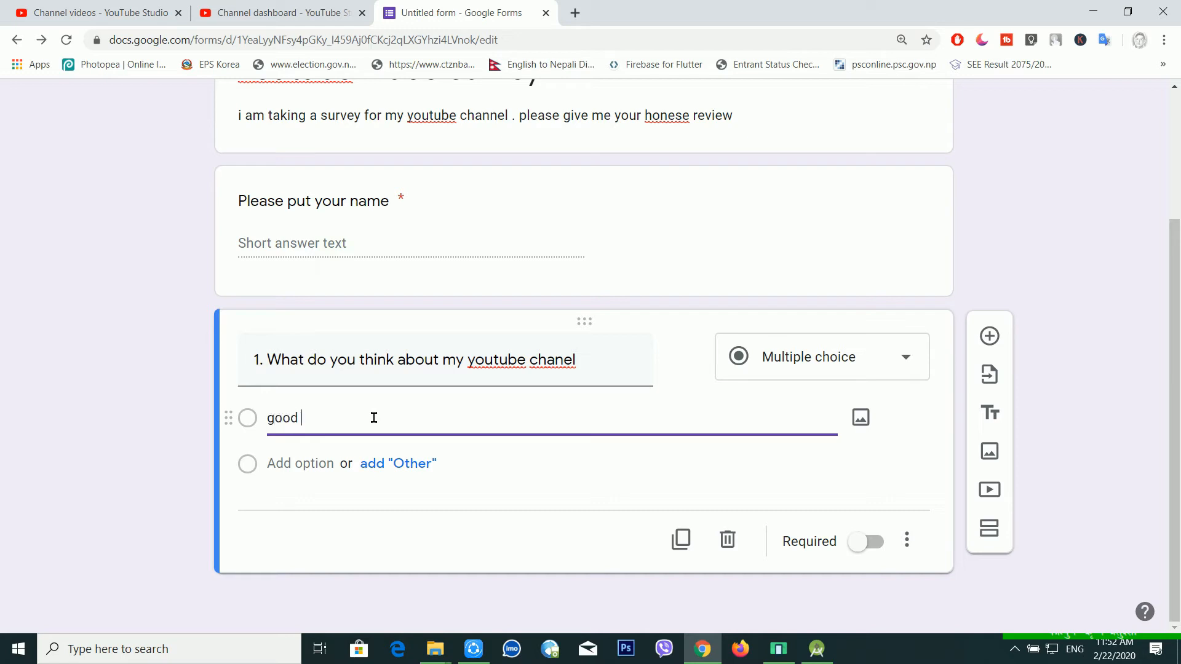
pyautogui.click(332, 464)
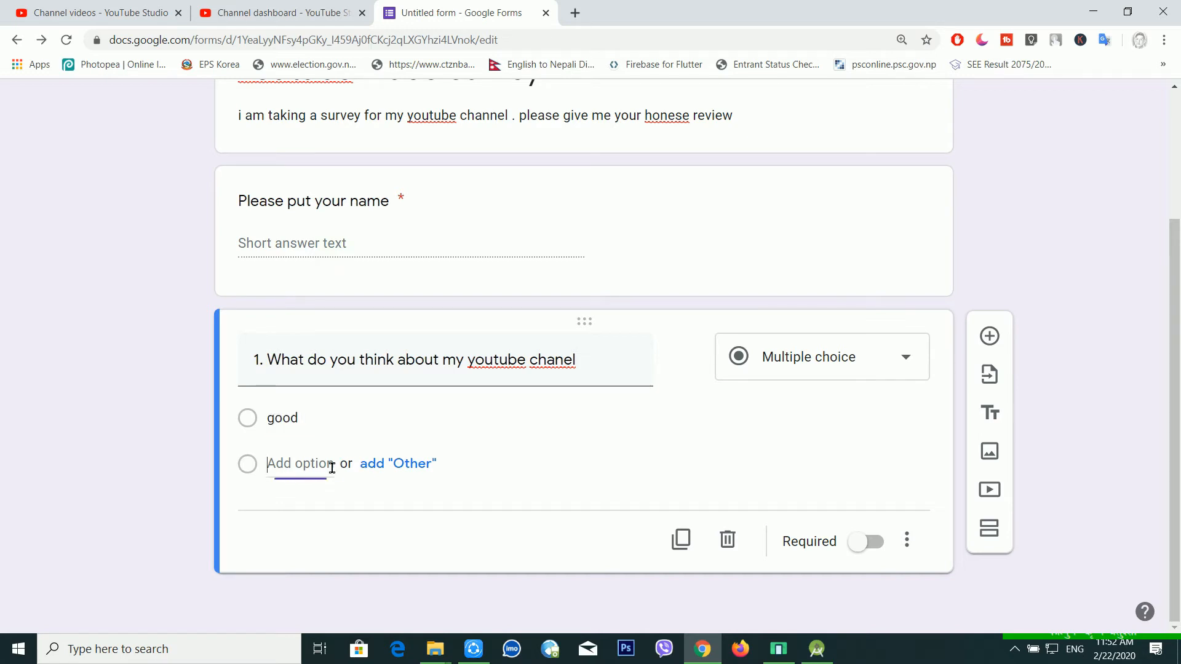
pyautogui.write('not good')
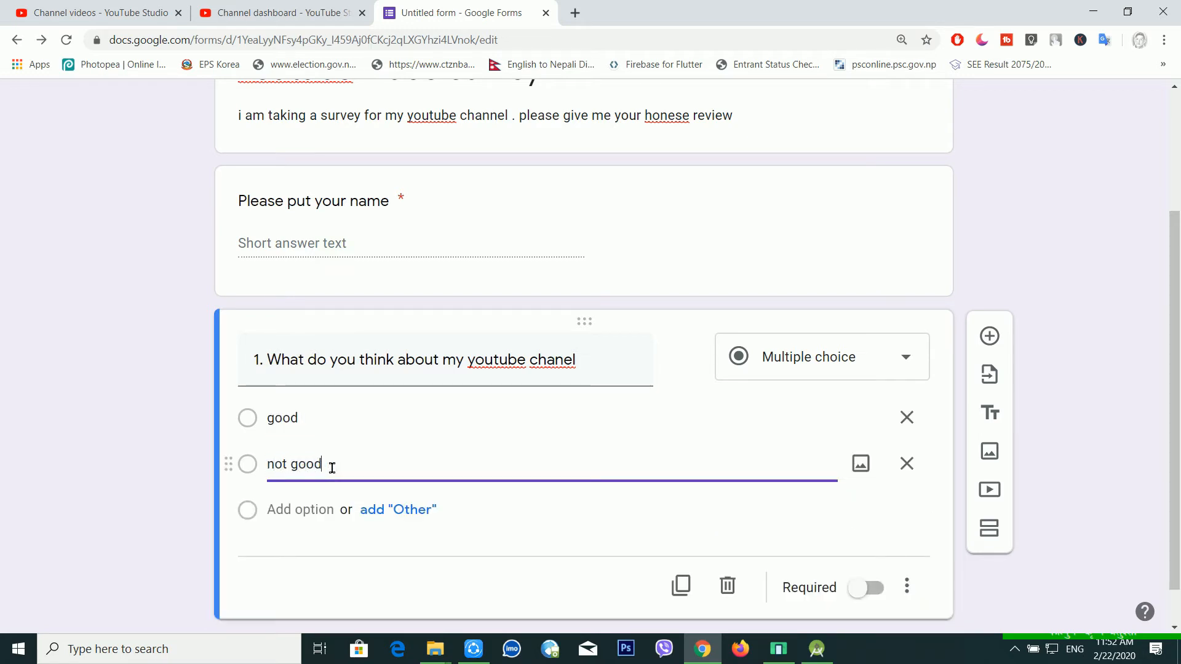
pyautogui.click(319, 509)
pyautogui.write('E')
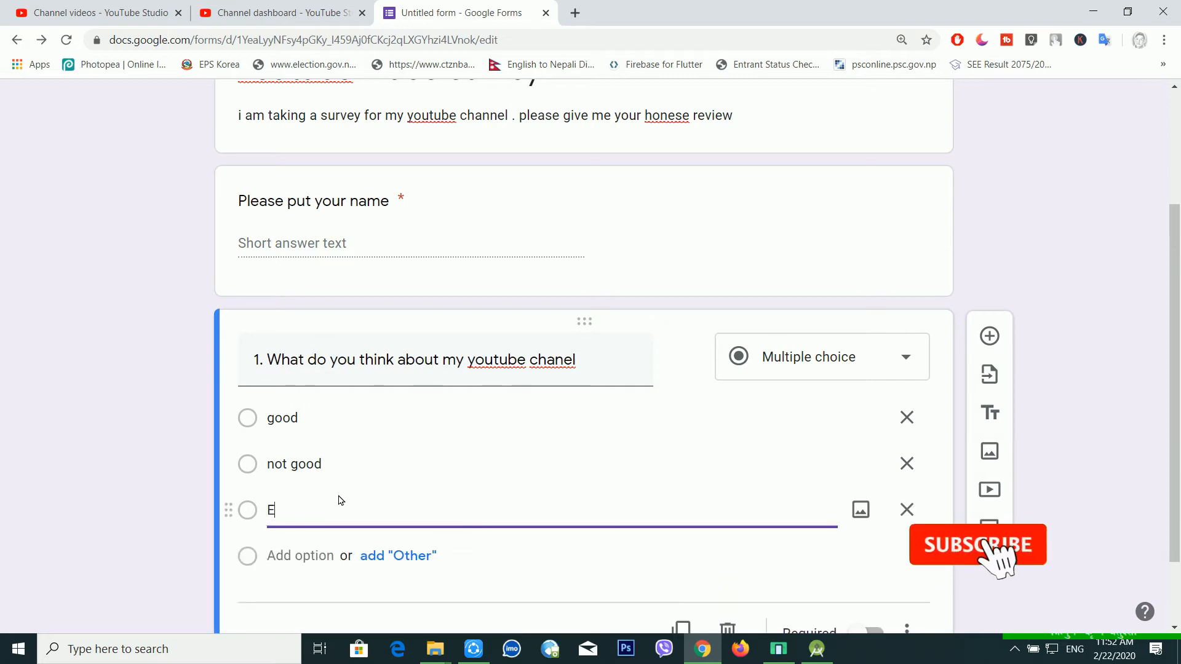
pyautogui.write('xcellent')
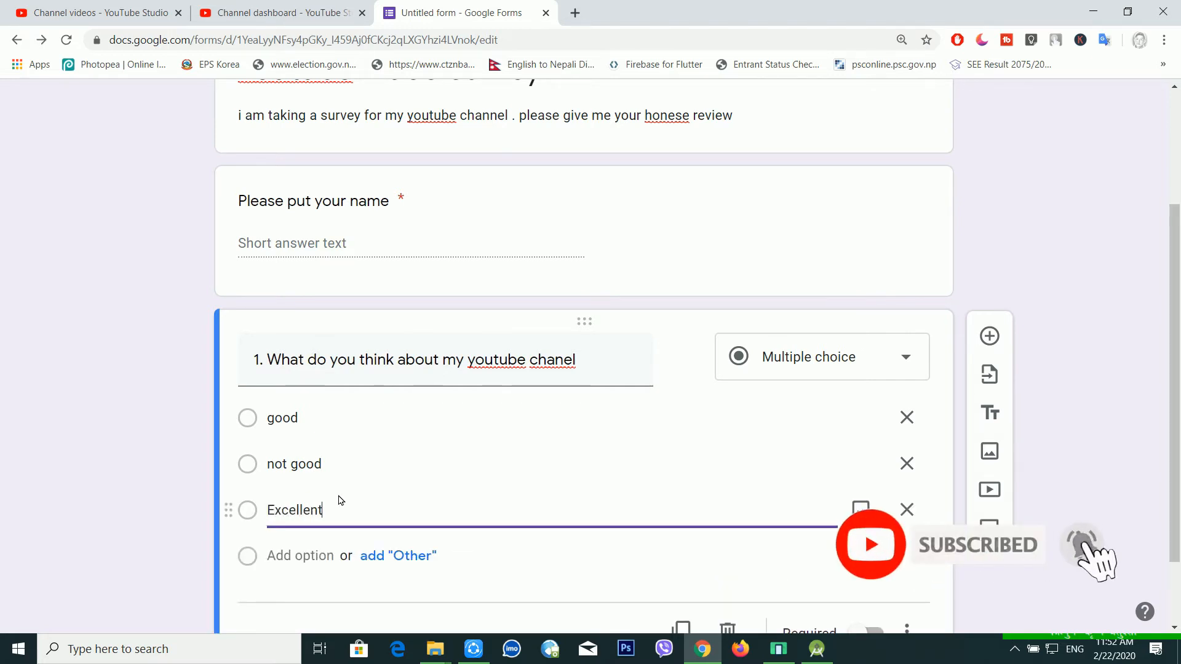
# Make the question about the YouTube channel required
pyautogui.scroll(-2, 378, 495)
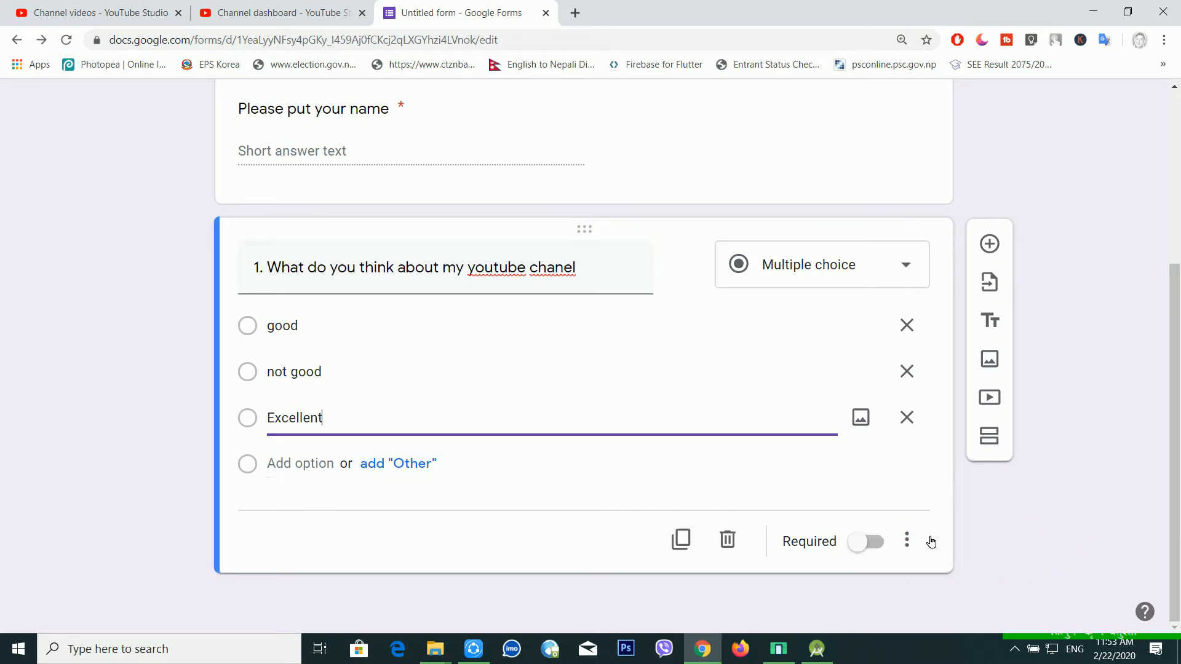
pyautogui.click(864, 540)
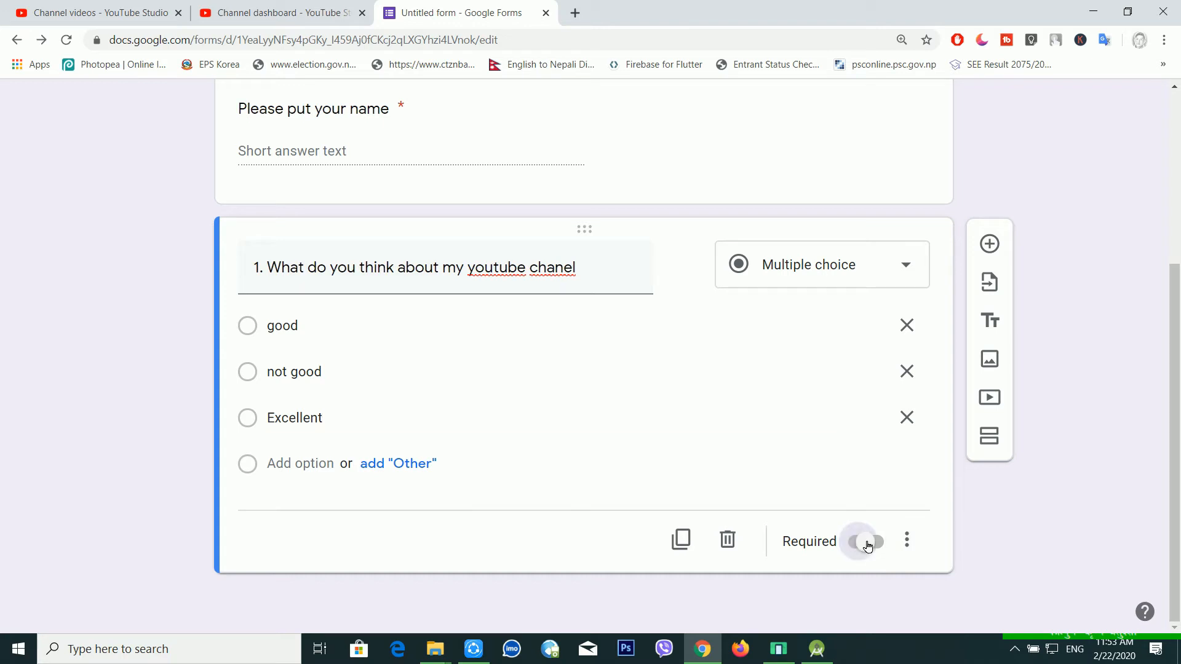
pyautogui.scroll(3, 825, 397)
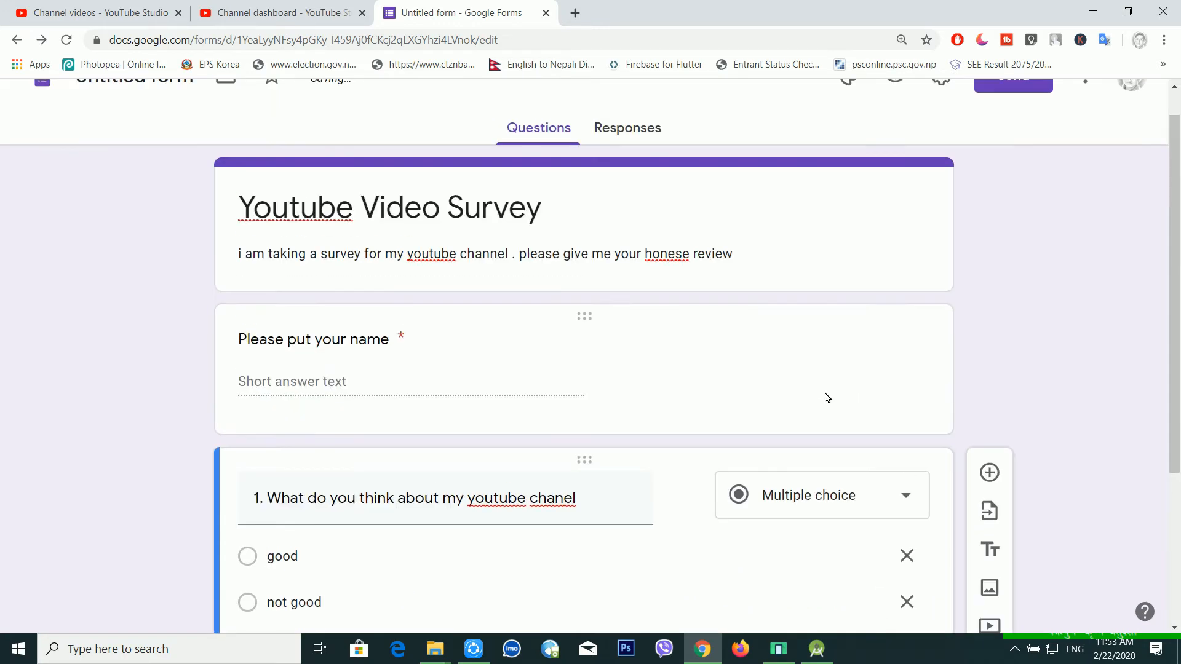
# Add another question reading "2. Please upload a screenshot of your favorite video"
pyautogui.scroll(-3, 825, 398)
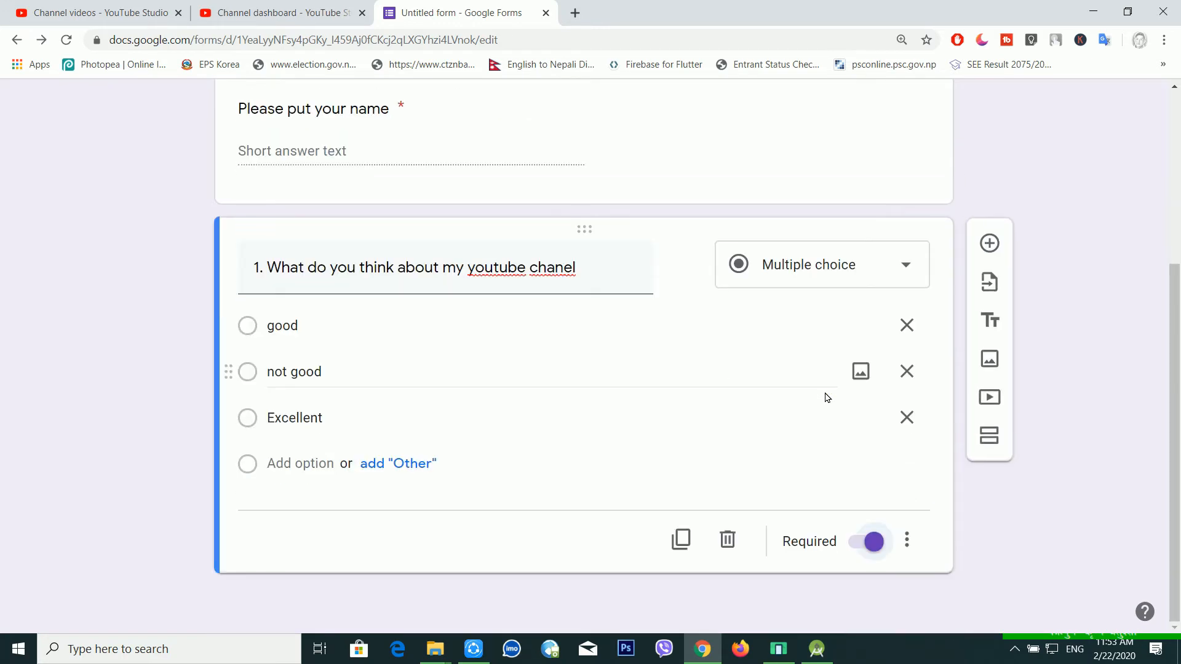
pyautogui.click(989, 244)
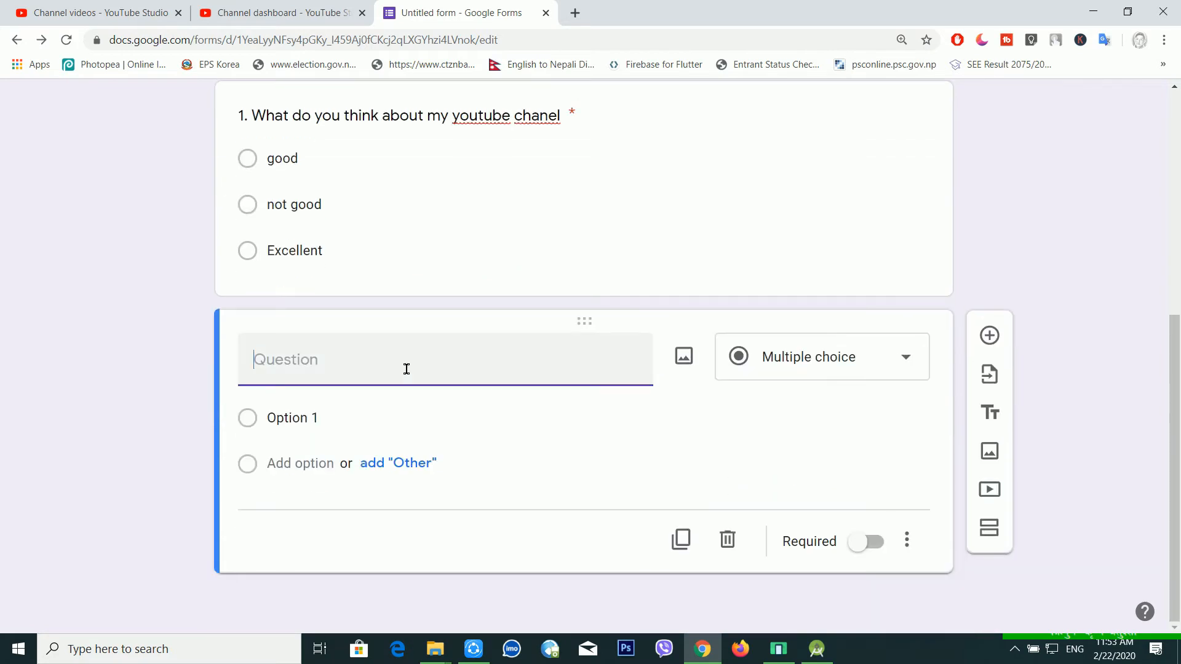
pyautogui.write('2. Please u')
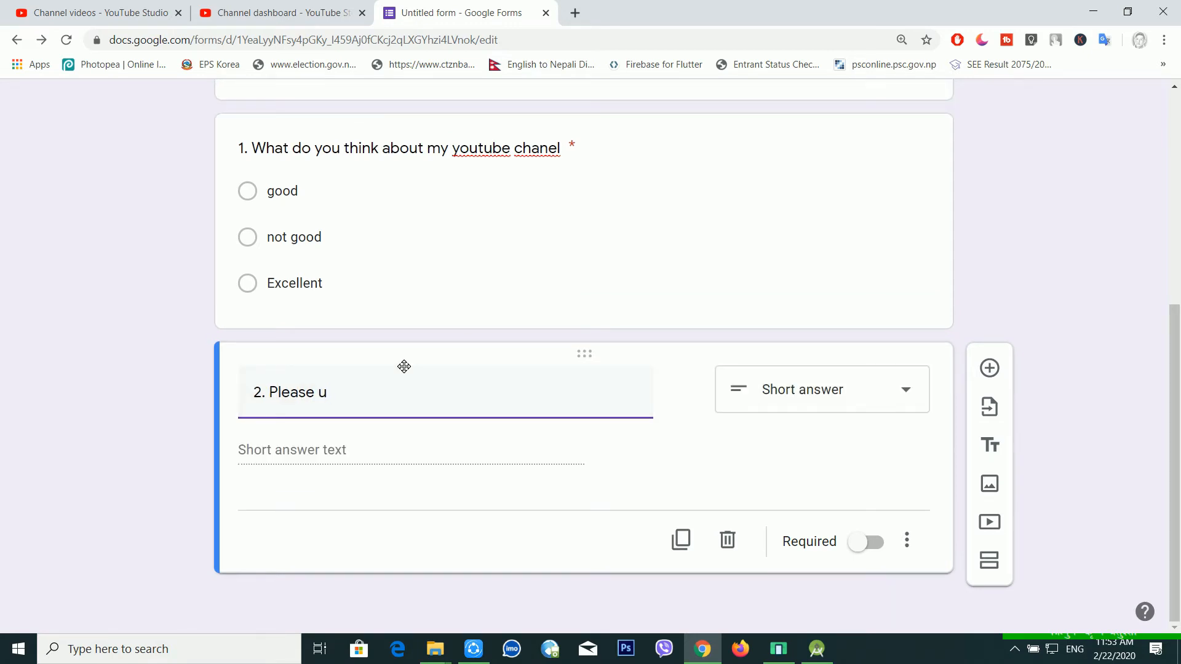
pyautogui.write('lpload a se')
pyautogui.write('reenshot of')
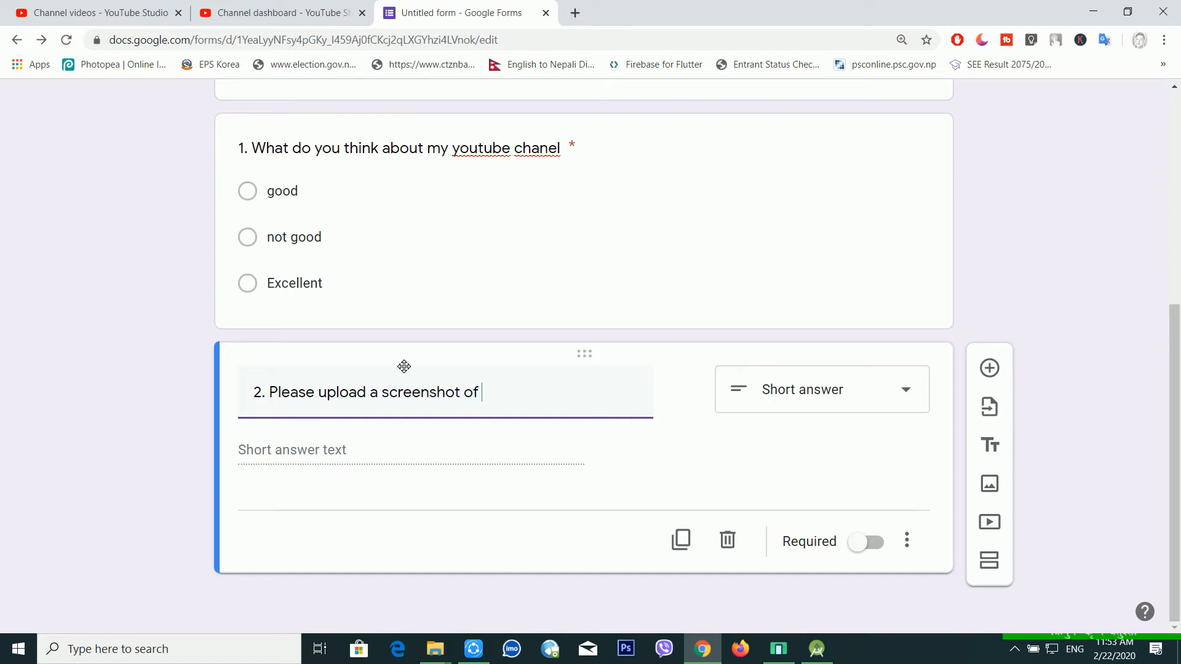
pyautogui.write(' your favorite v')
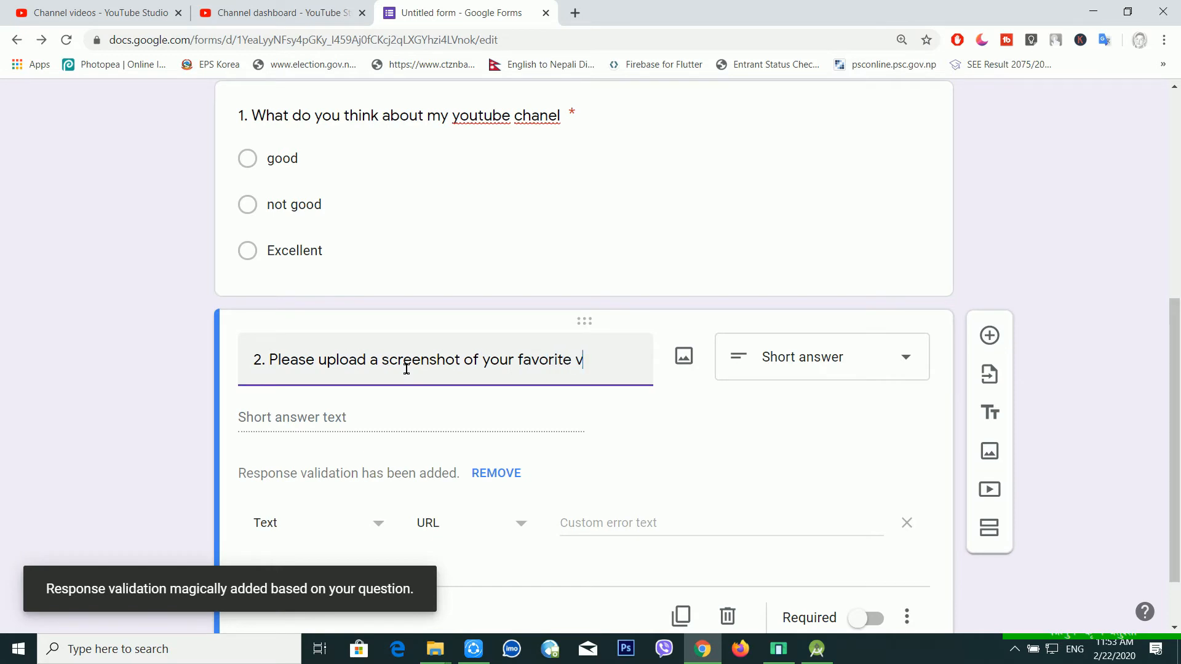
pyautogui.write('ideo')
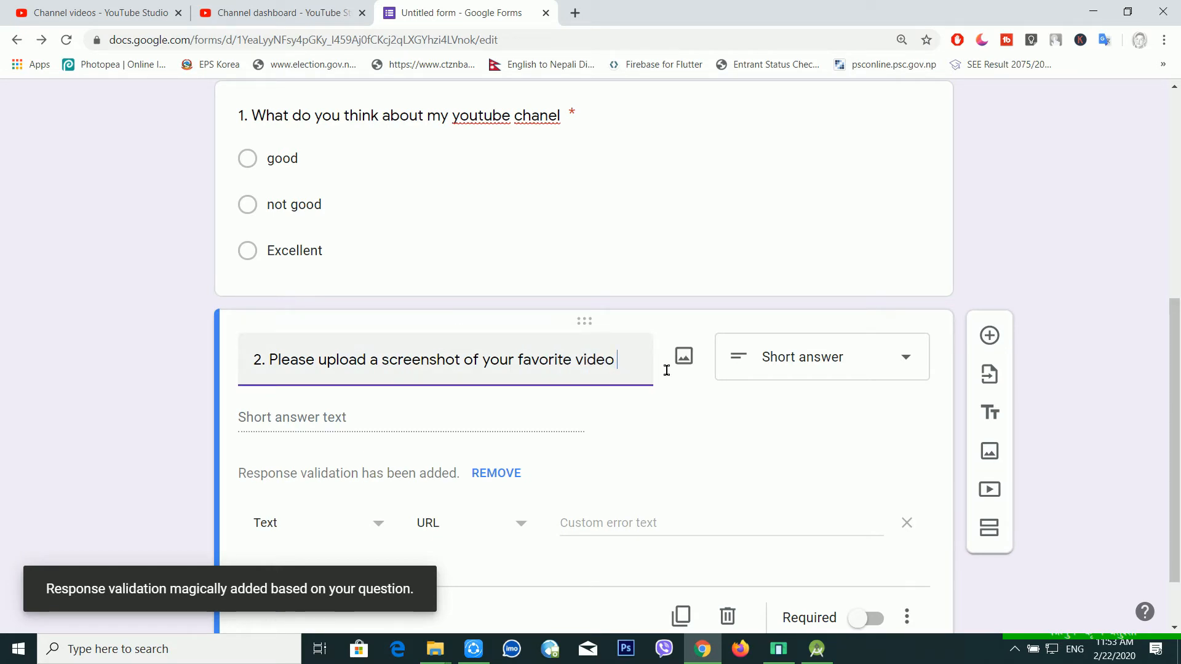
# Change the screenshot question's type to File upload and agree to let respondents upload files to Drive
pyautogui.click(862, 365)
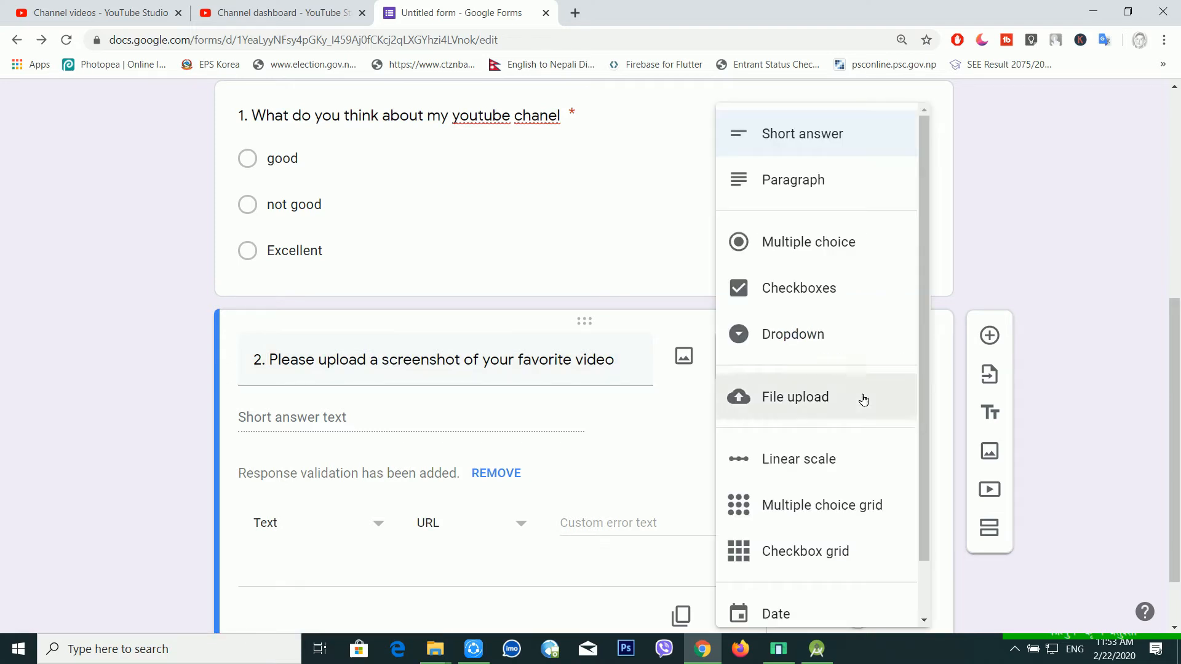
pyautogui.click(833, 401)
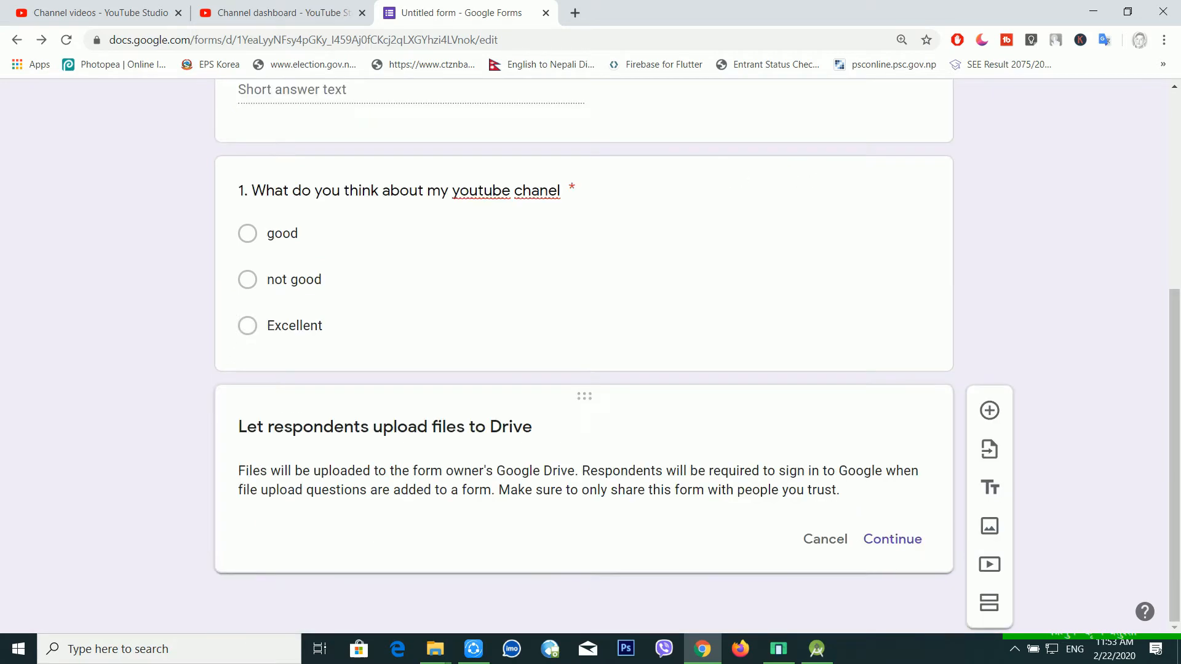
pyautogui.click(895, 540)
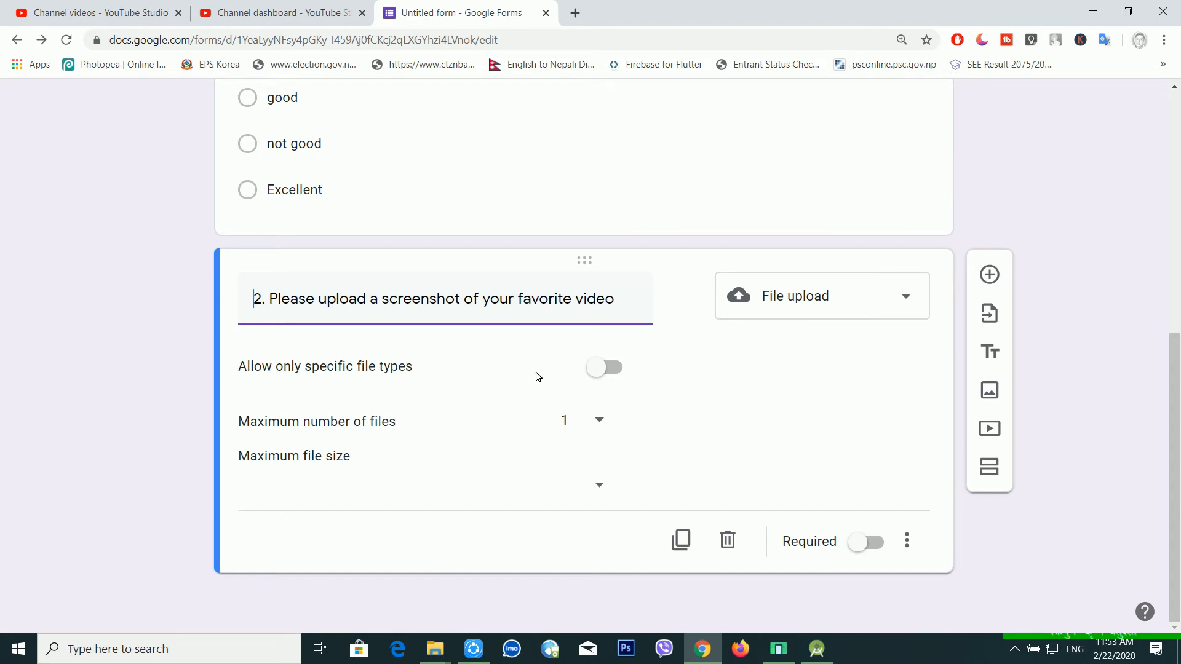
# Restrict the screenshot question's uploads to Image and PDF files with a maximum file size of 1 MB
pyautogui.click(608, 369)
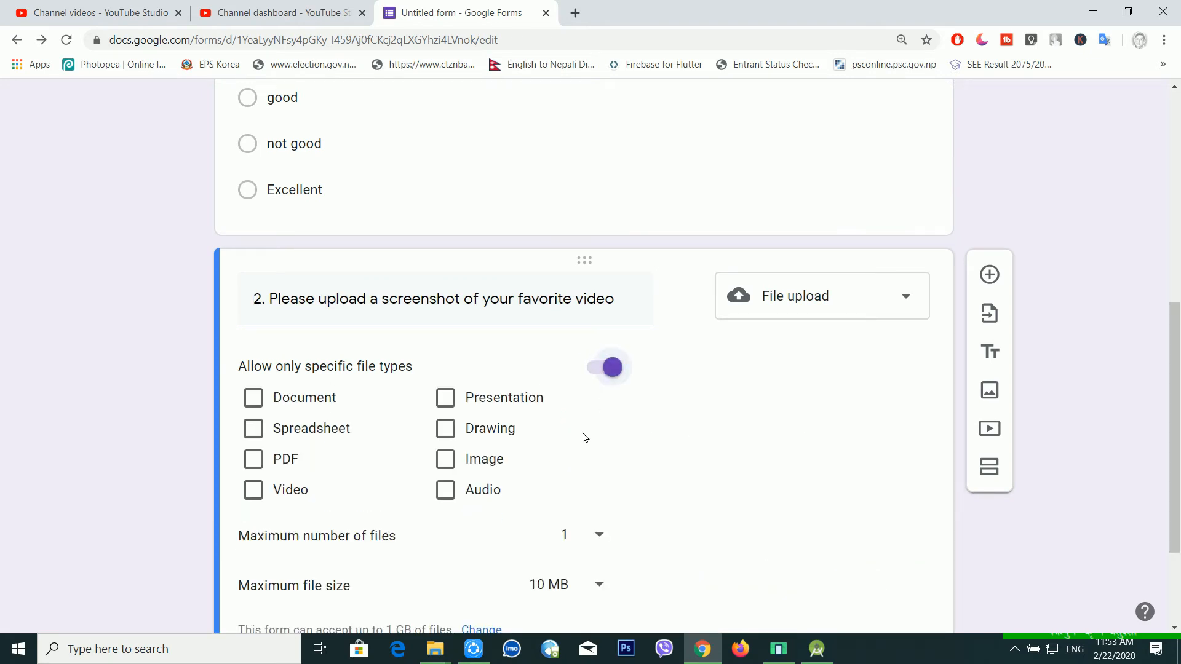
pyautogui.click(447, 460)
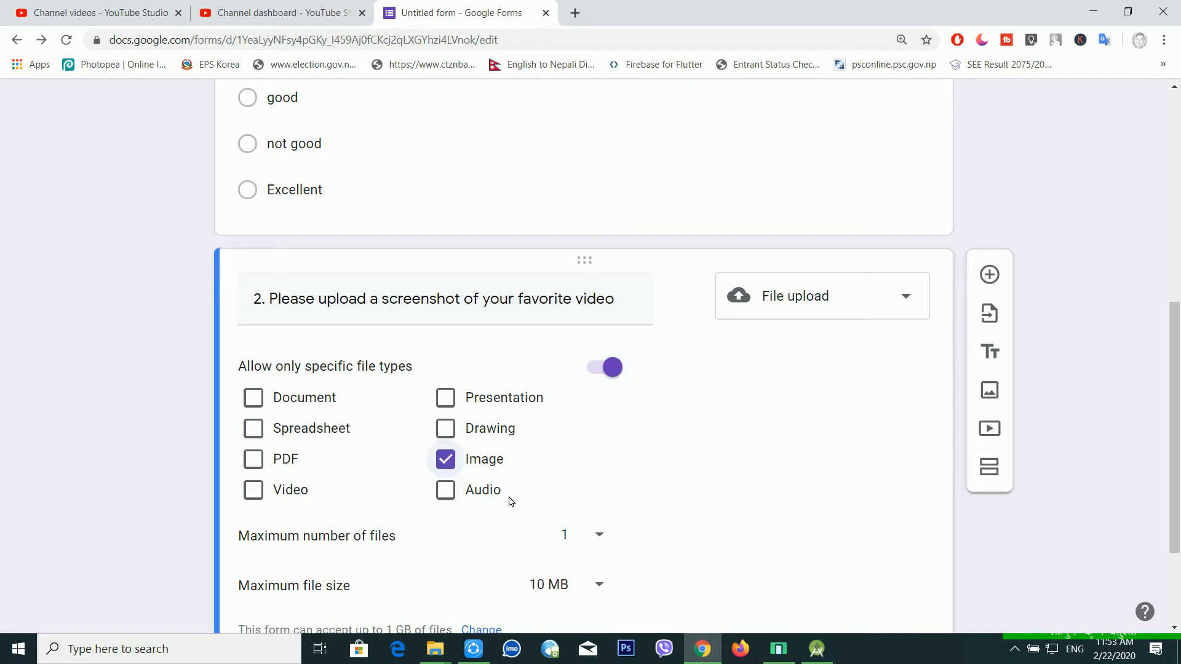
pyautogui.click(257, 460)
pyautogui.scroll(-3, 572, 492)
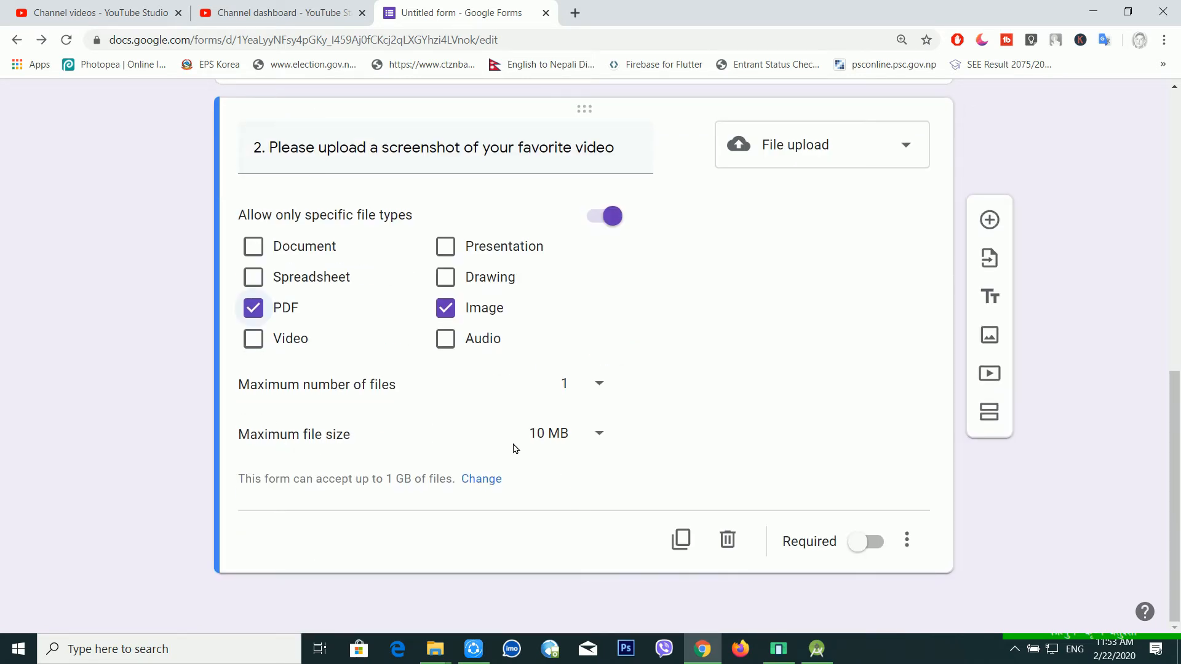
pyautogui.click(580, 438)
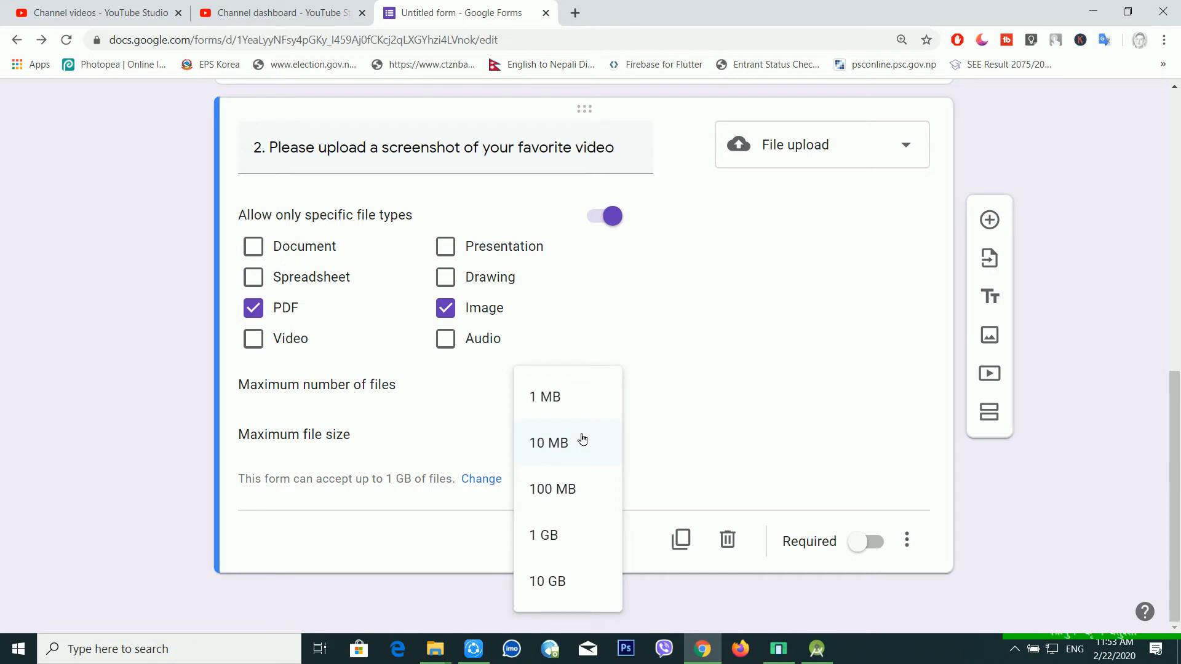
pyautogui.click(574, 400)
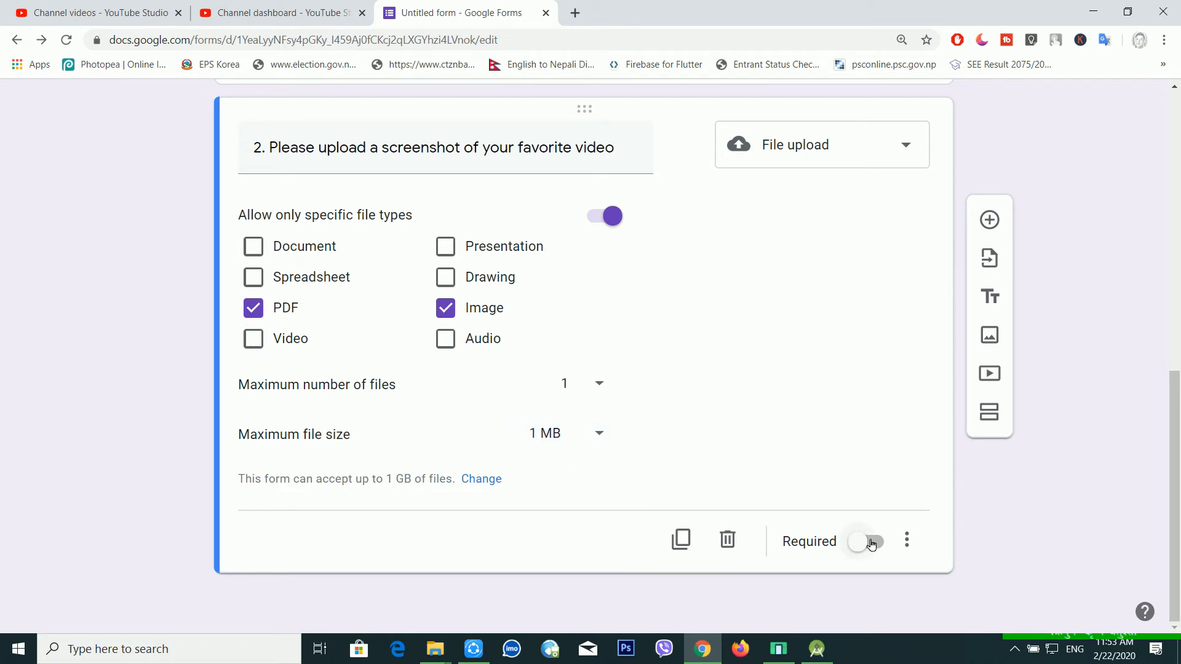
# Make the screenshot upload question required
pyautogui.click(871, 542)
pyautogui.scroll(3, 815, 415)
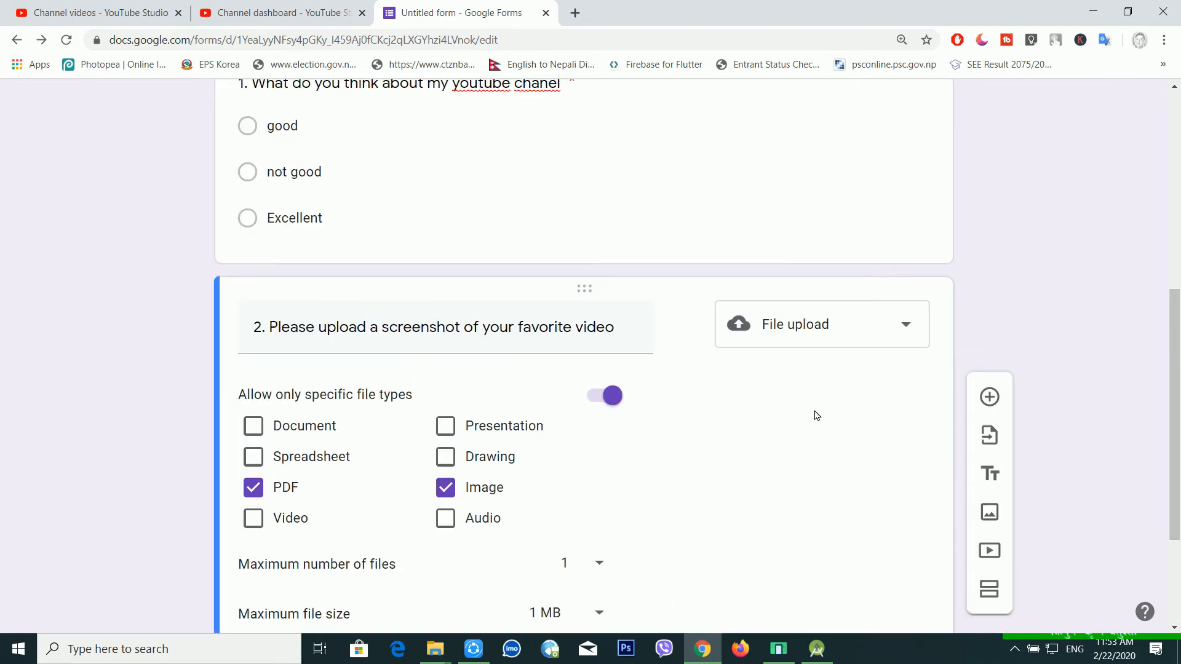
pyautogui.scroll(-3, 815, 416)
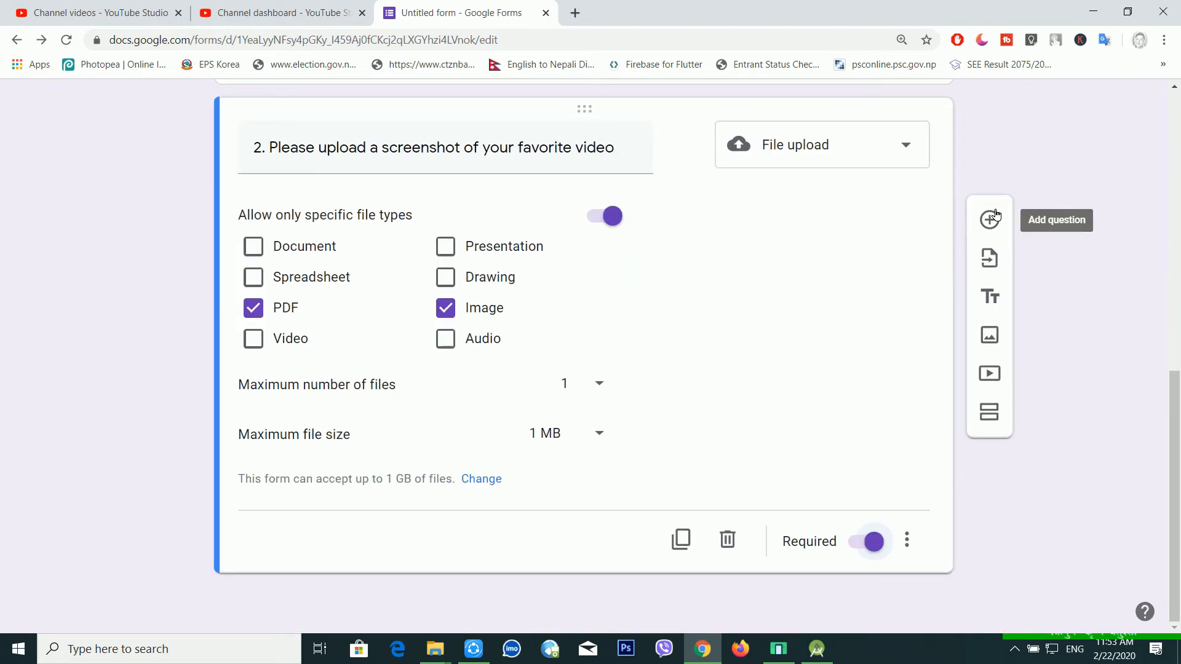
# Add a third question reading "3. What is the best thing of my", followed by the channel owner's name and "youtube channel"
pyautogui.click(989, 219)
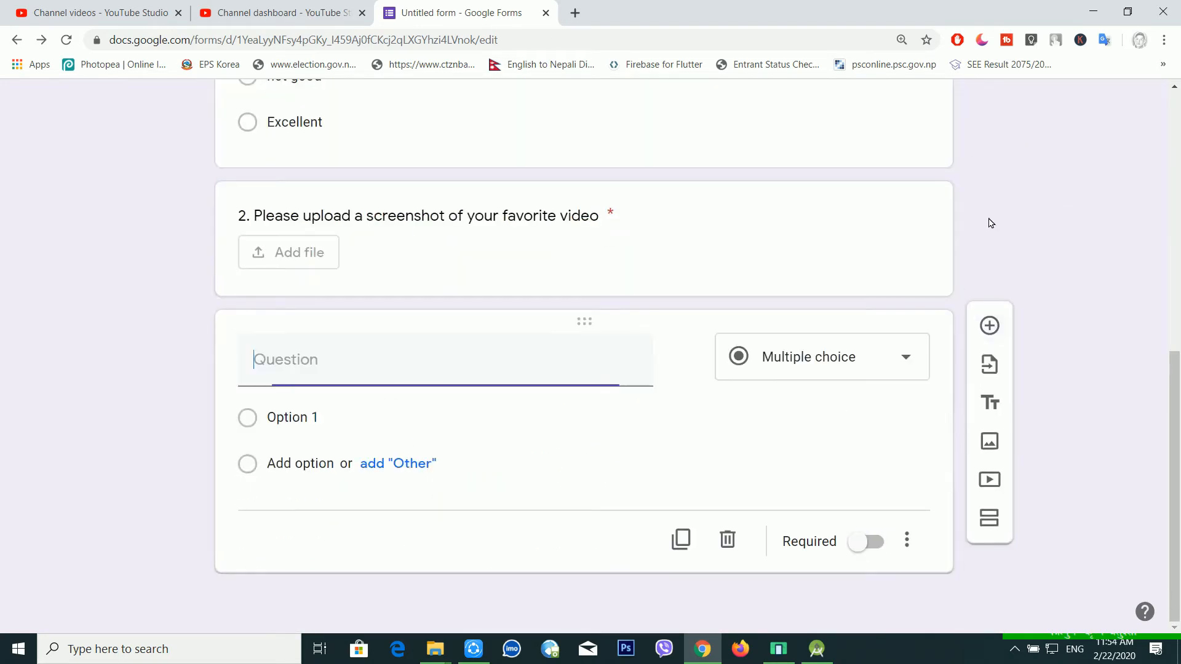
pyautogui.scroll(1, 432, 323)
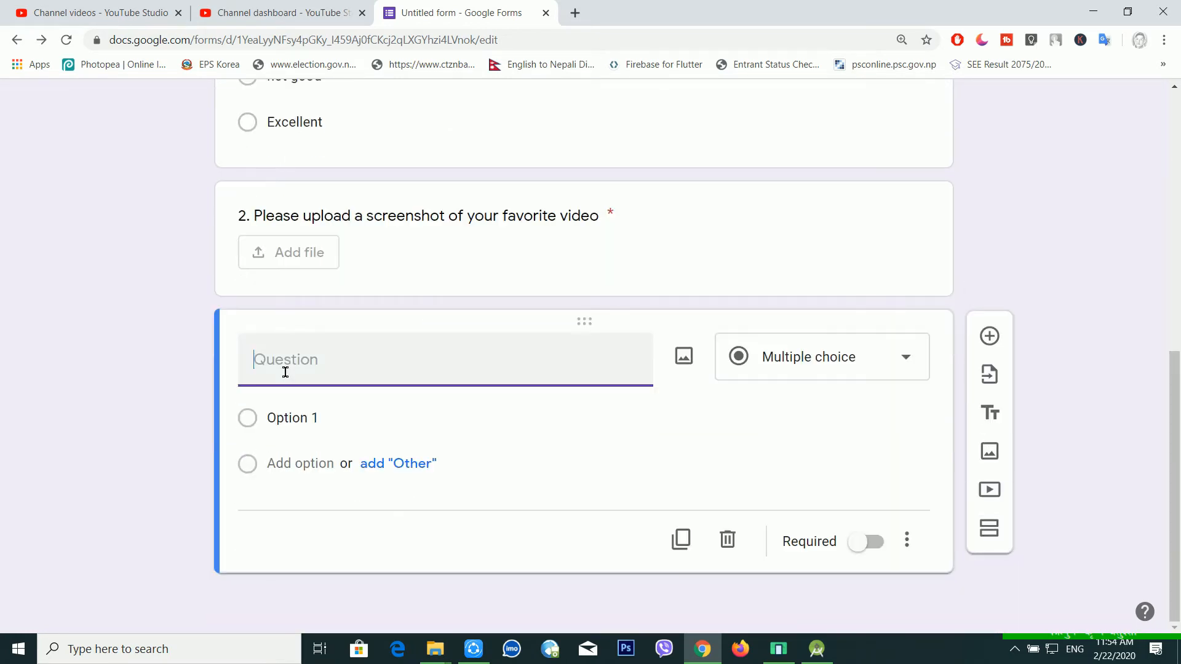
pyautogui.write('3. What is the best think ')
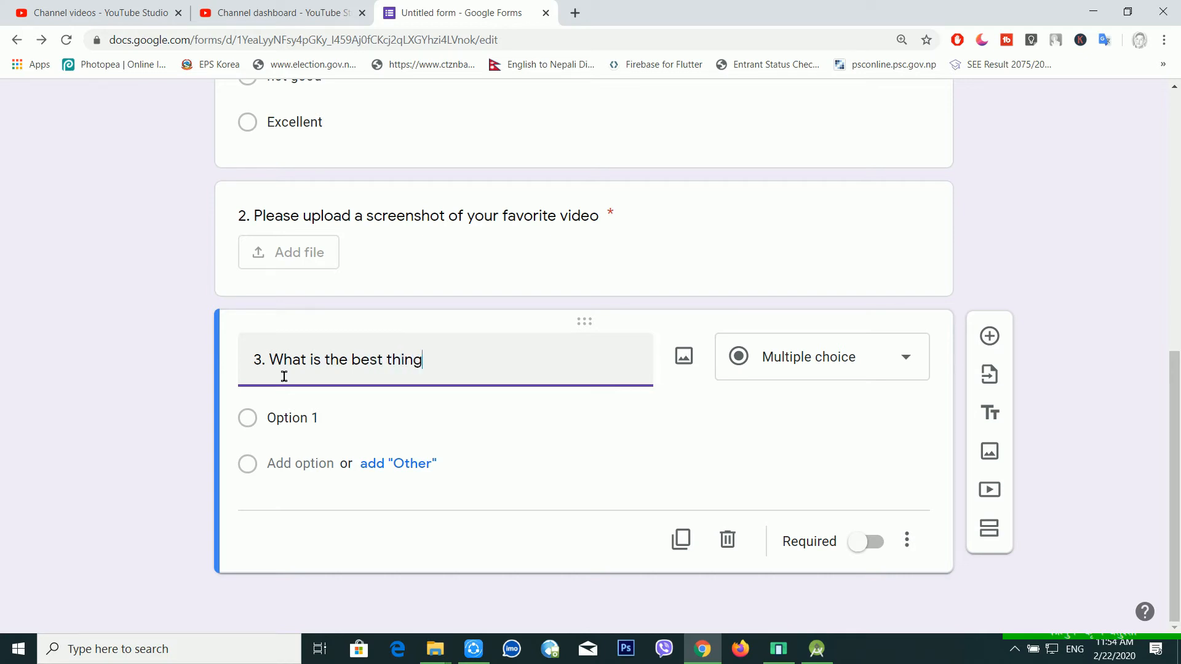
pyautogui.write('of my dipesh rai r')
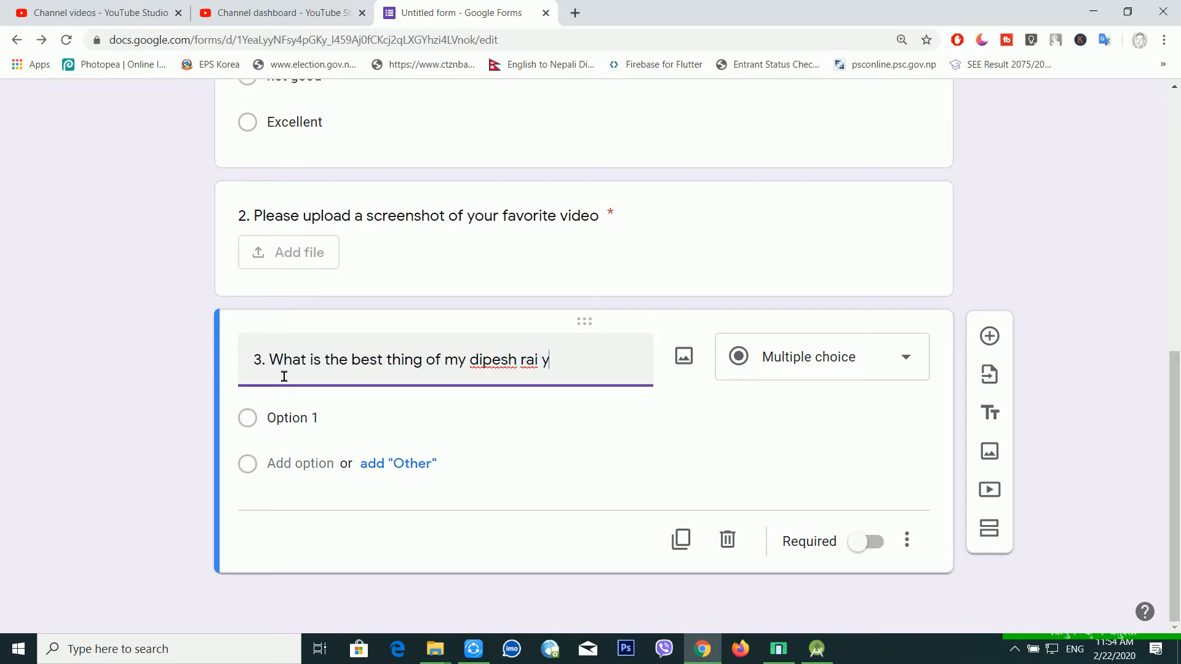
pyautogui.write('outube channel')
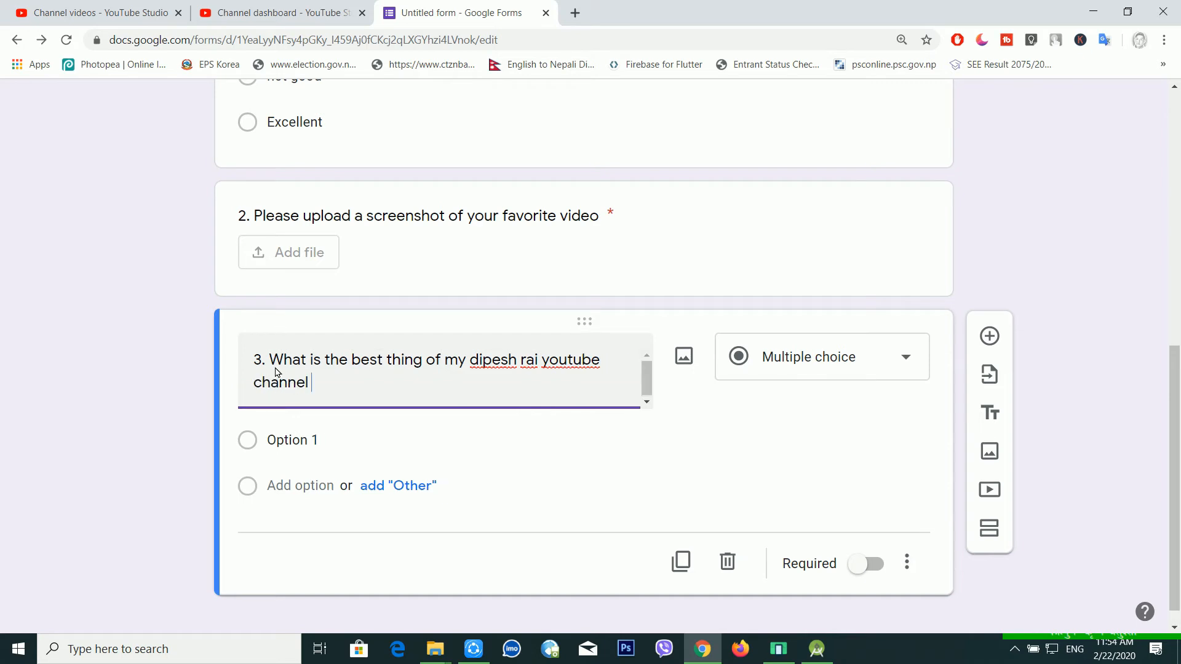
# Change the third question's type to Dropdown and give it the options INtro, Content, Outro and Description
pyautogui.click(792, 361)
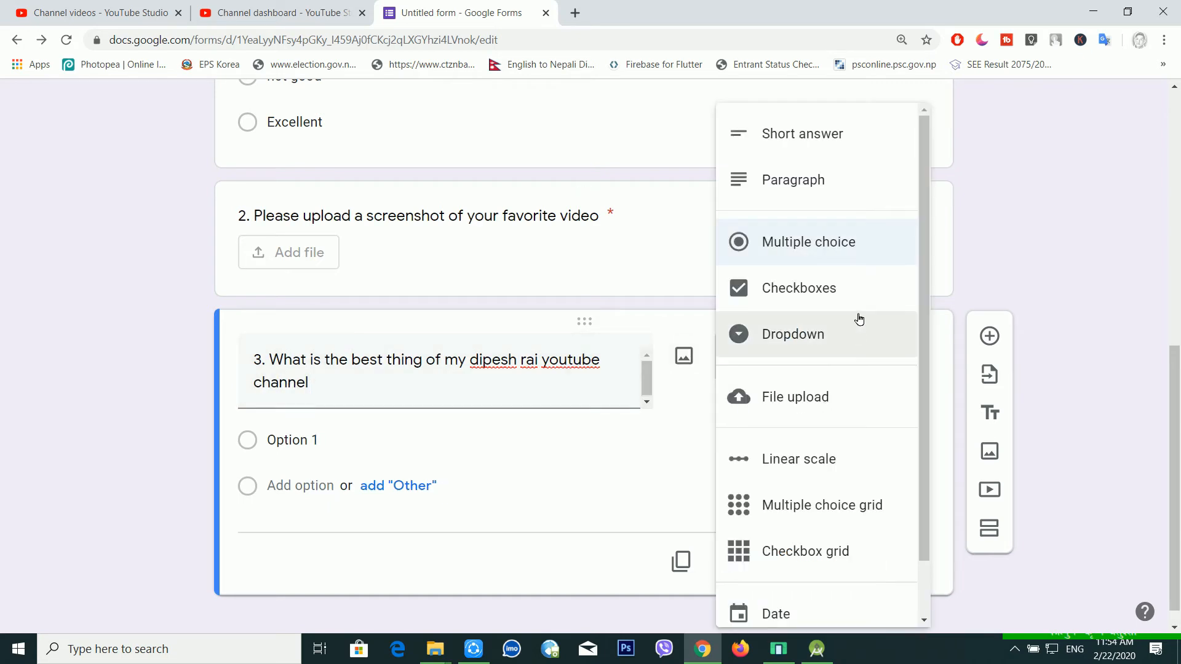
pyautogui.click(844, 335)
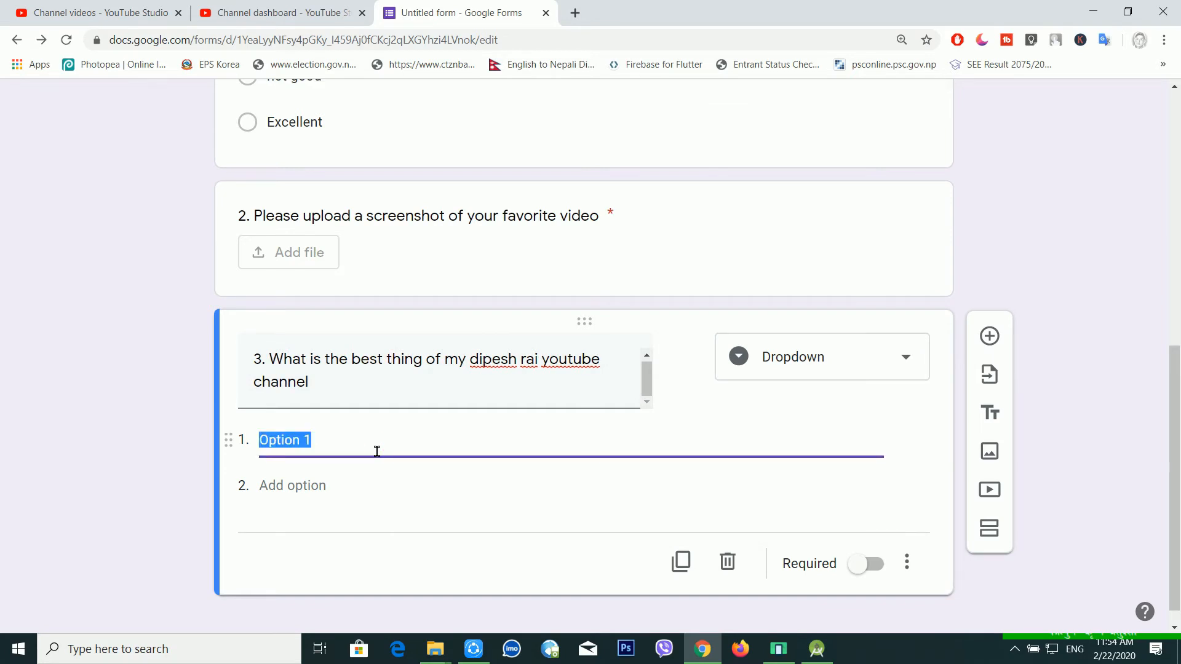
pyautogui.write('INtro')
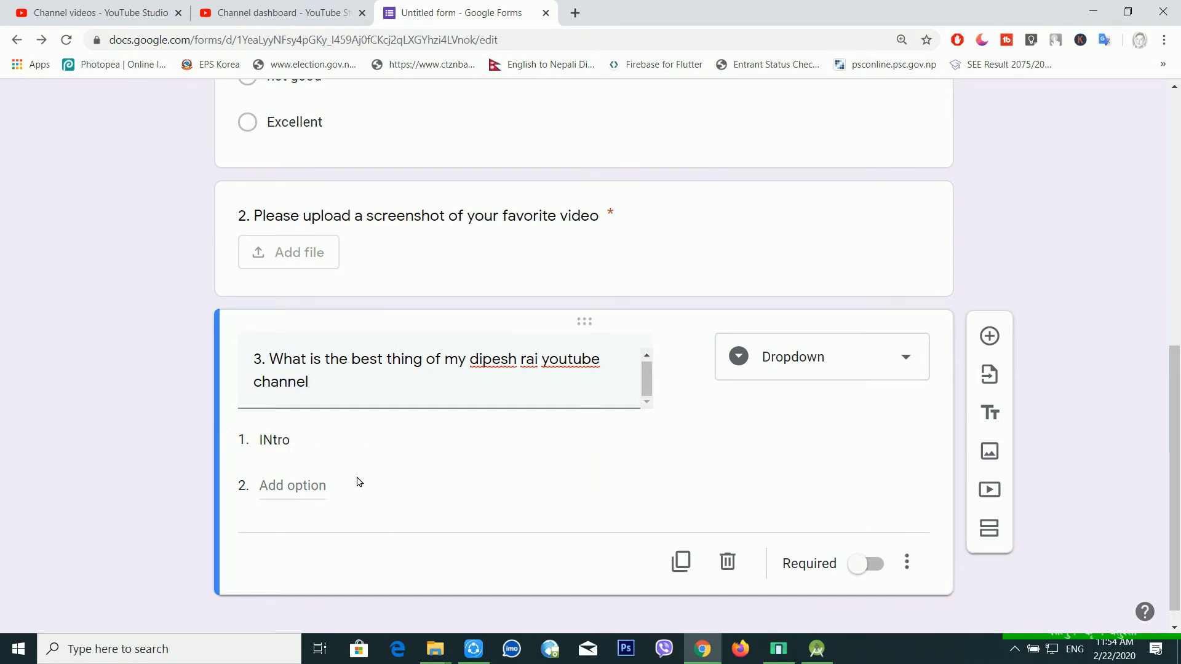
pyautogui.click(310, 486)
pyautogui.write('C')
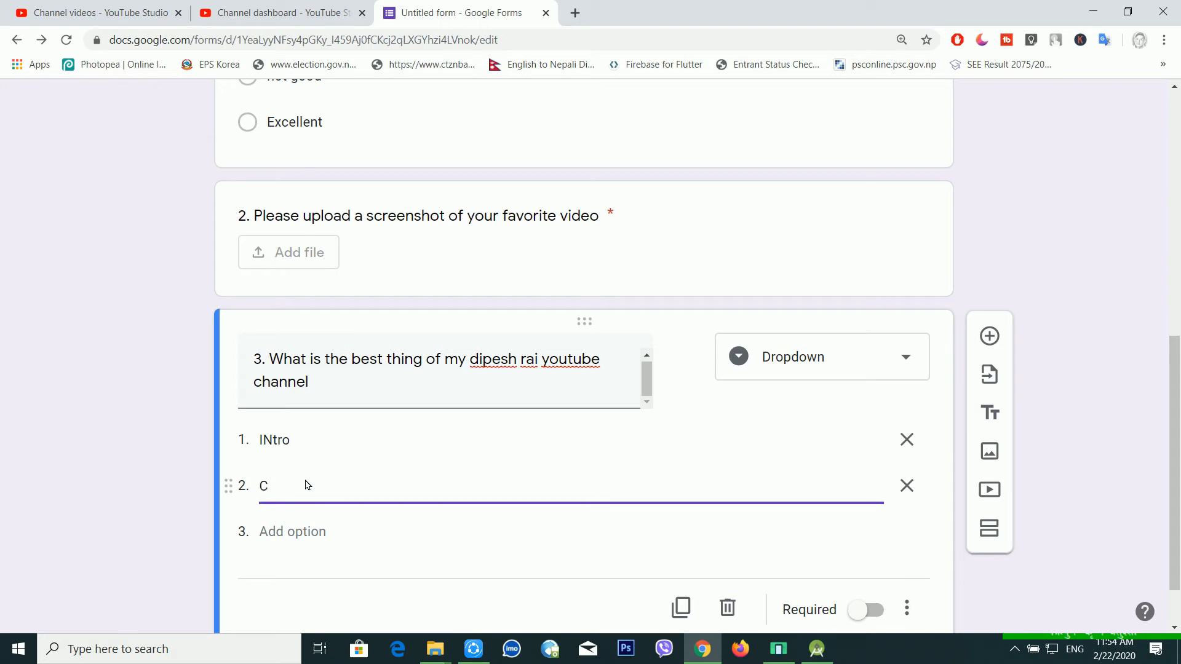
pyautogui.write('ontent')
pyautogui.click(320, 530)
pyautogui.write('O')
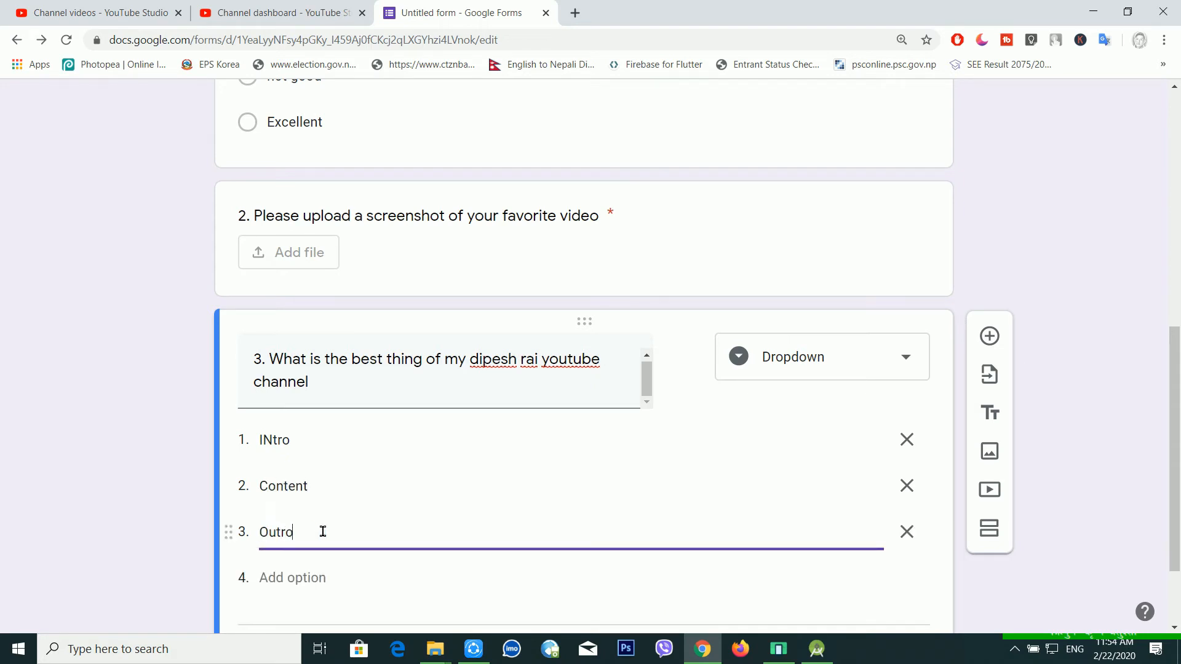
pyautogui.write('utro')
pyautogui.click(335, 578)
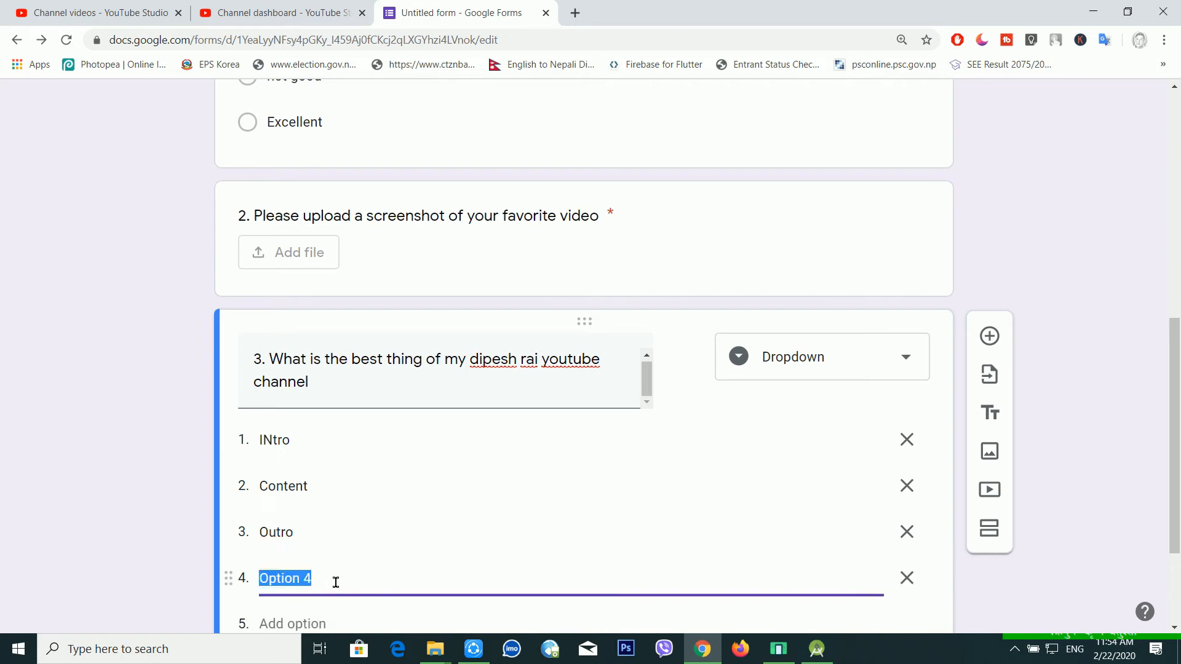
pyautogui.write('Desc')
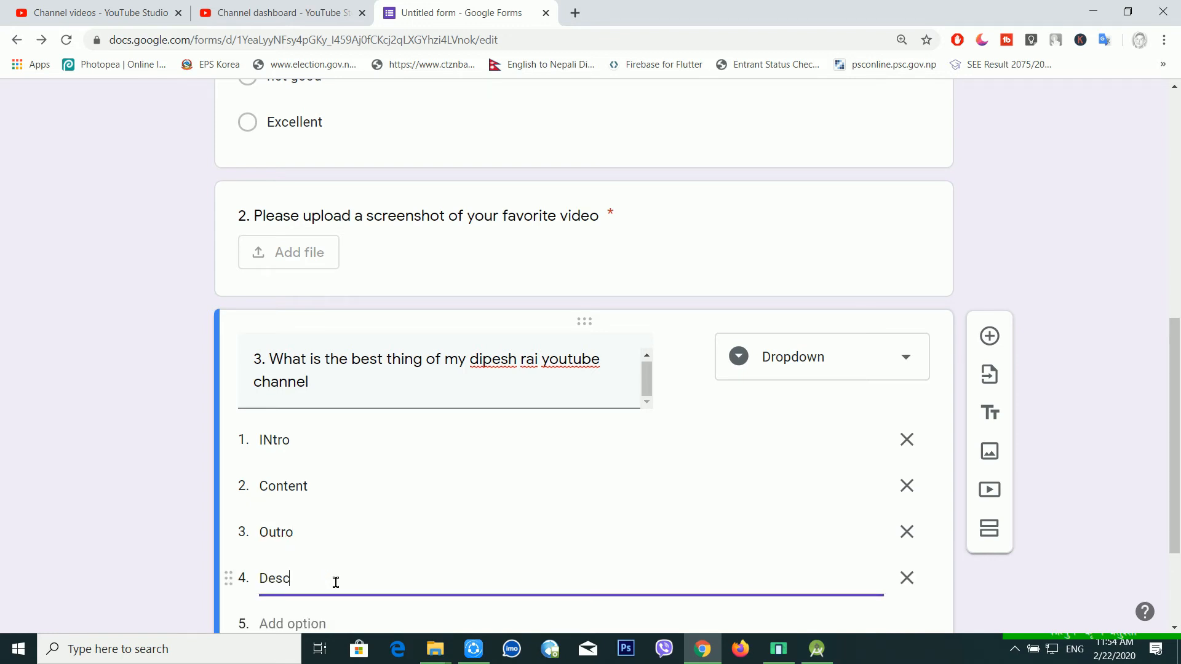
pyautogui.write('ription')
# Make the dropdown question about the channel's best thing required
pyautogui.scroll(-3, 888, 476)
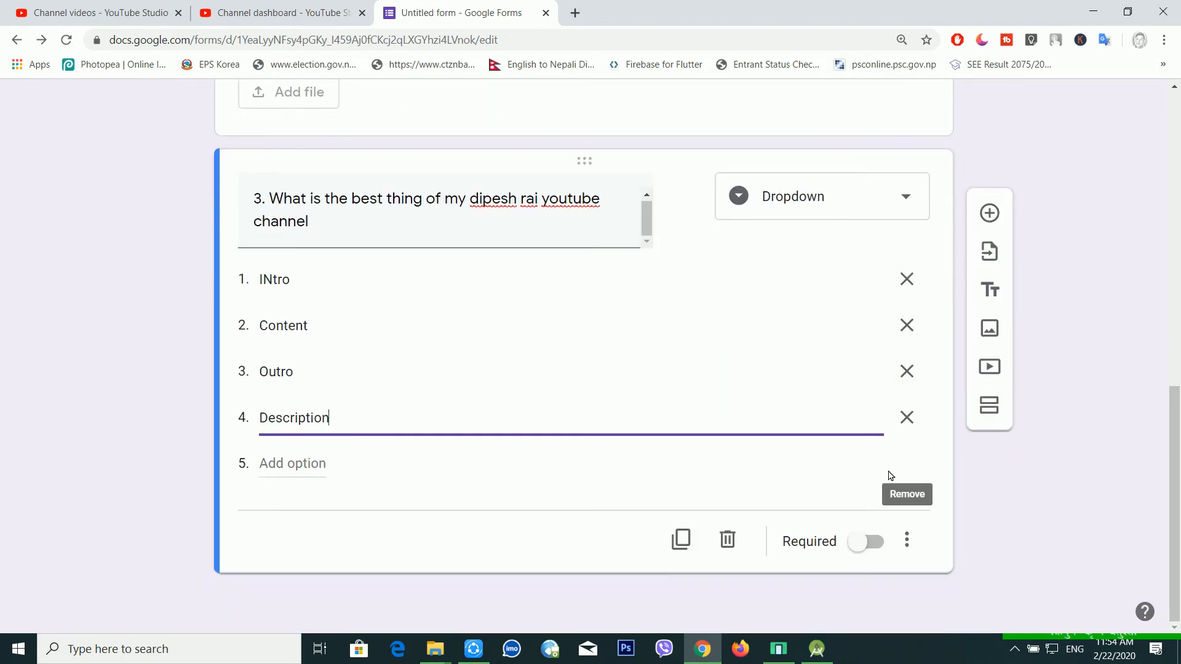
pyautogui.click(868, 544)
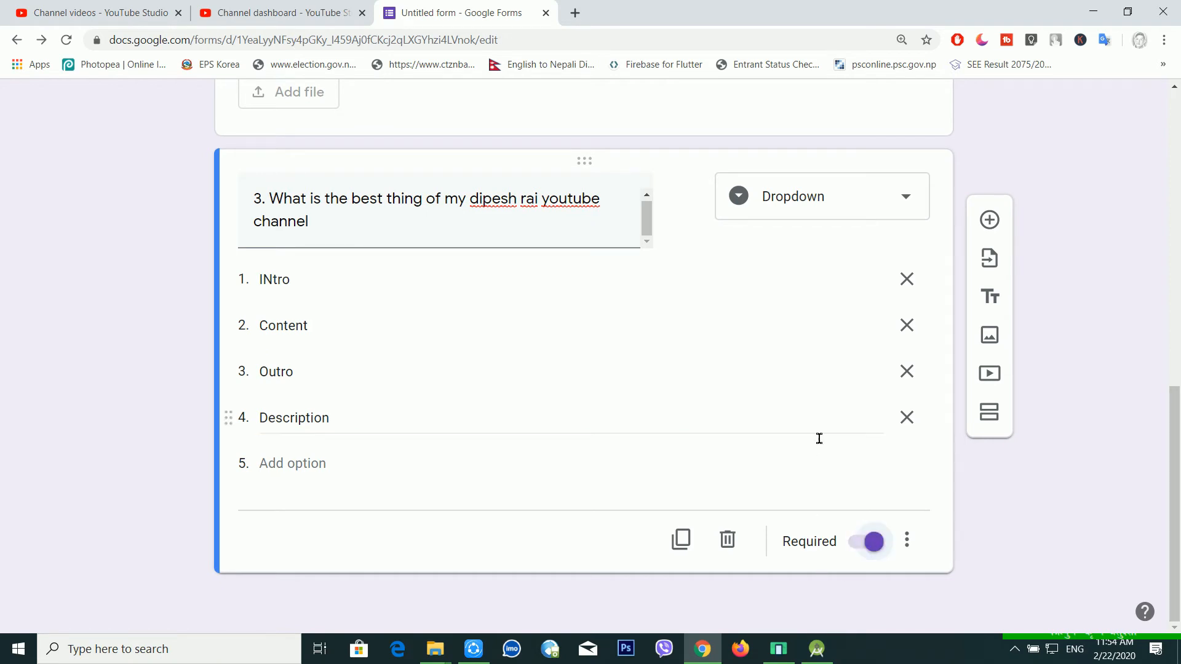
# Review the survey's title, description and all its questions from start to end
pyautogui.scroll(5, 812, 434)
pyautogui.scroll(-5, 811, 438)
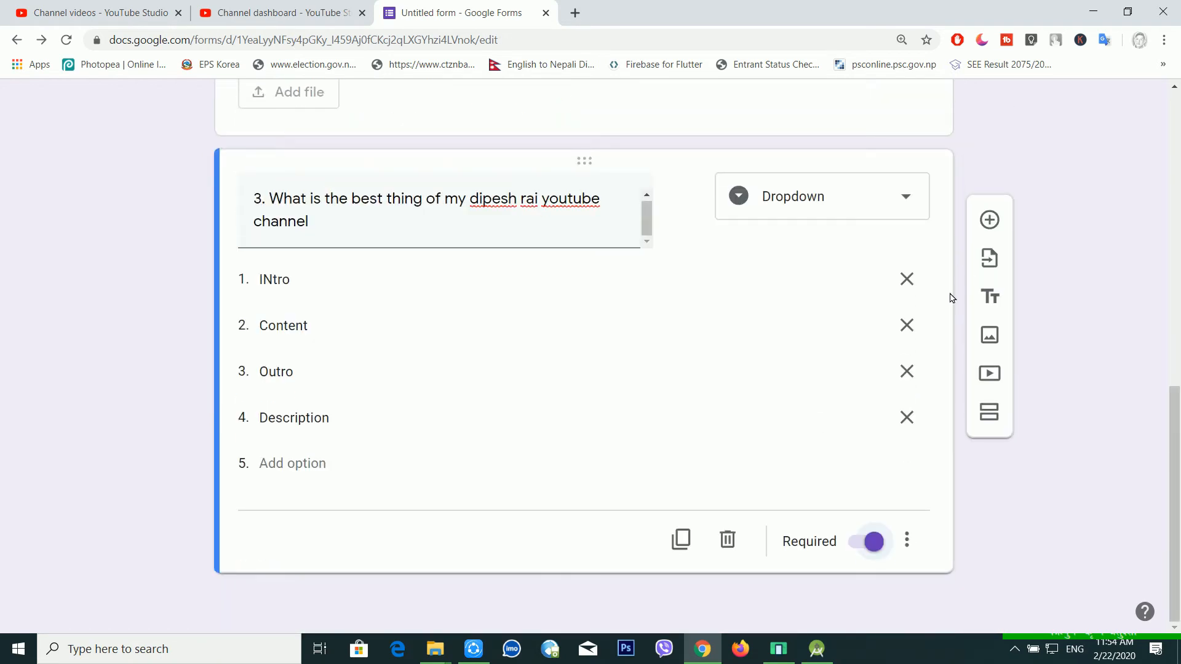
pyautogui.scroll(10, 760, 275)
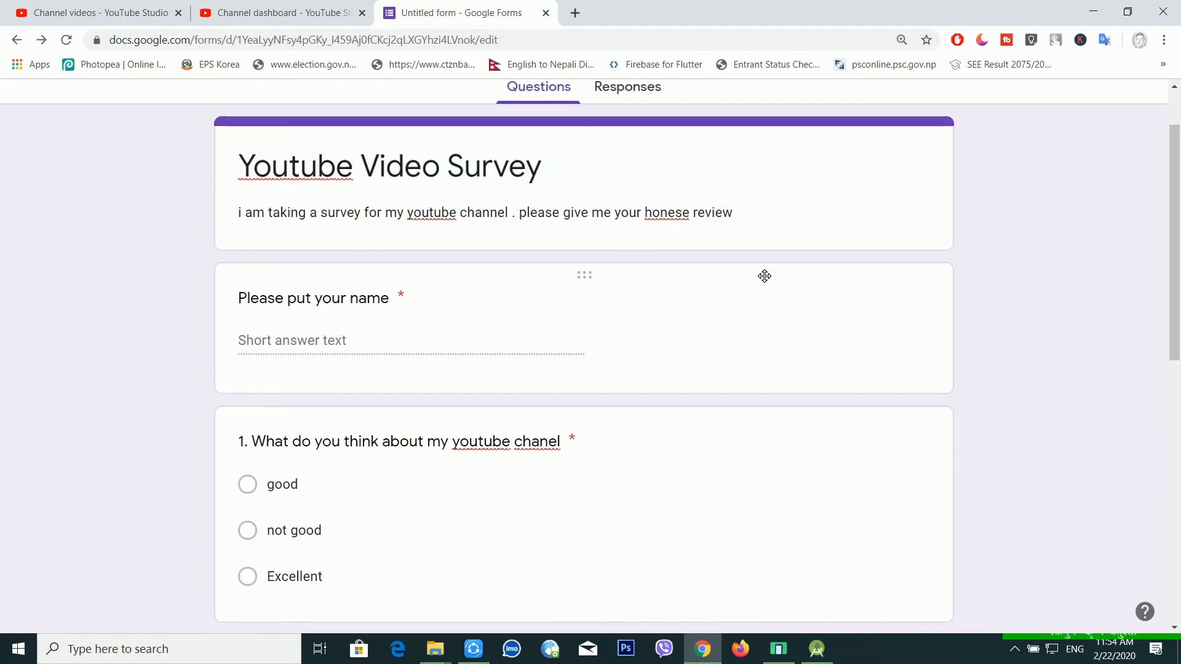
pyautogui.scroll(-6, 645, 323)
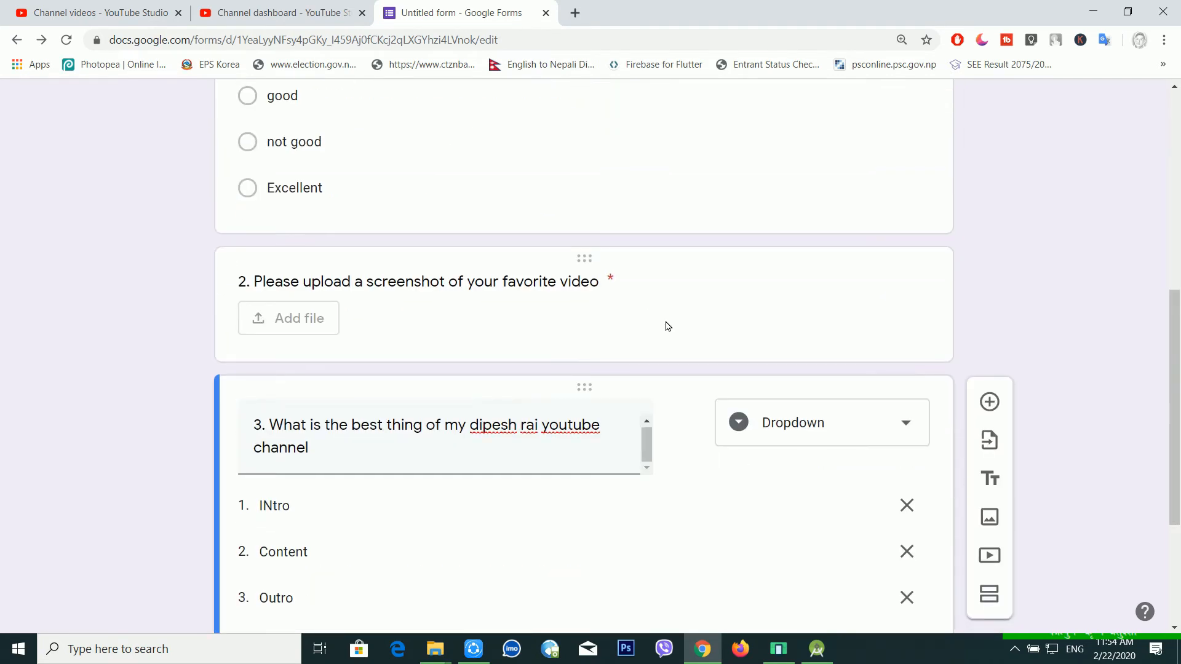
pyautogui.scroll(-4, 671, 327)
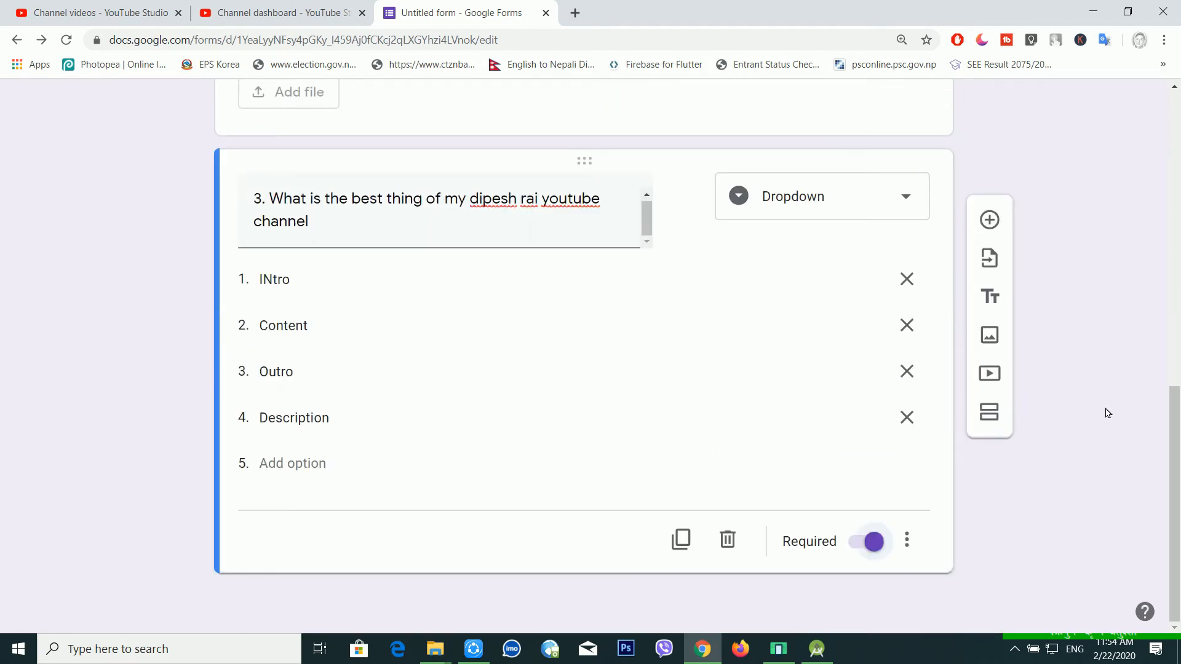
pyautogui.scroll(5, 939, 337)
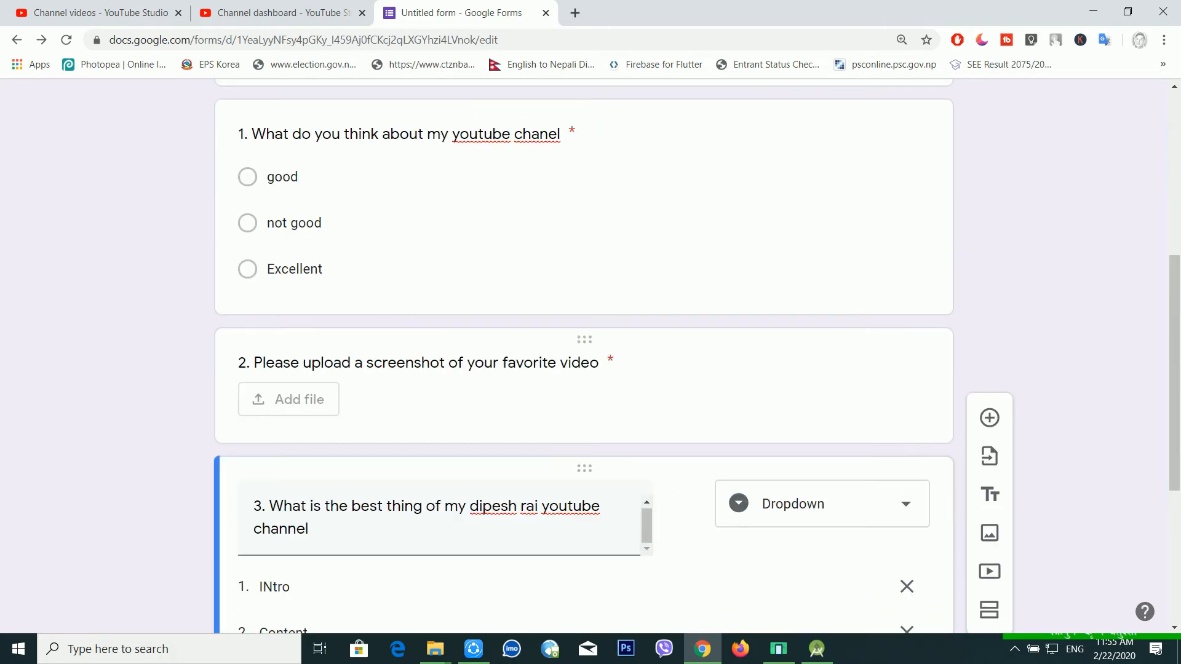
pyautogui.scroll(5, 603, 338)
pyautogui.scroll(-7, 492, 321)
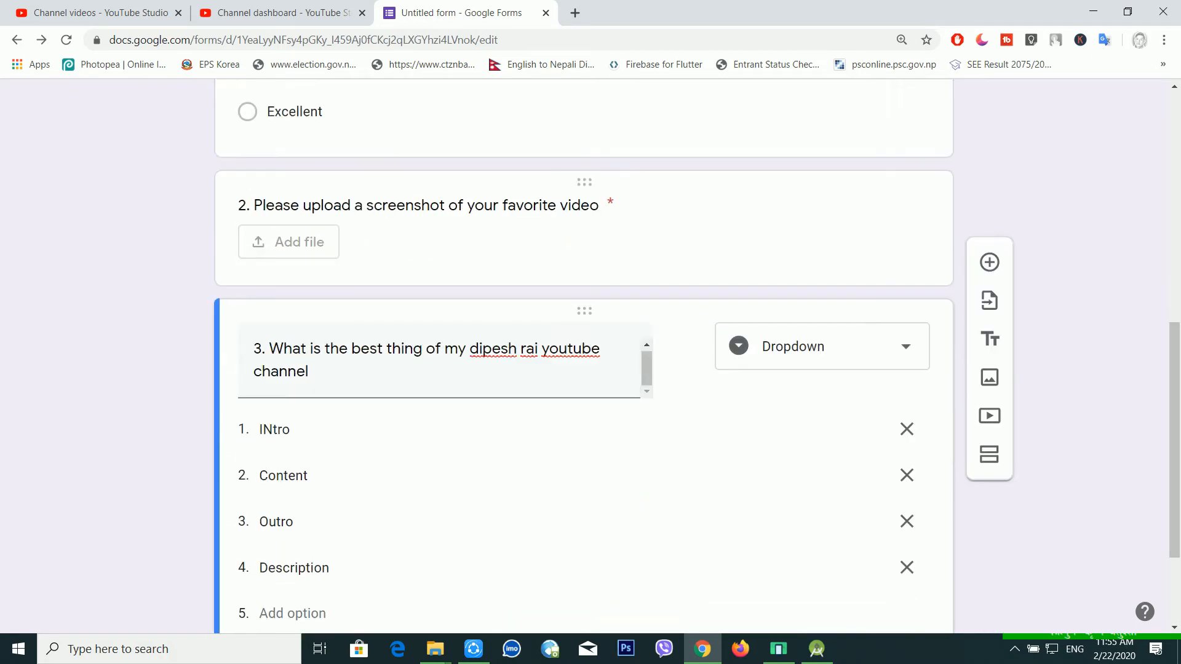
# Name the untitled form file "Youtube Video Survey" to match the survey title
pyautogui.scroll(8, 659, 345)
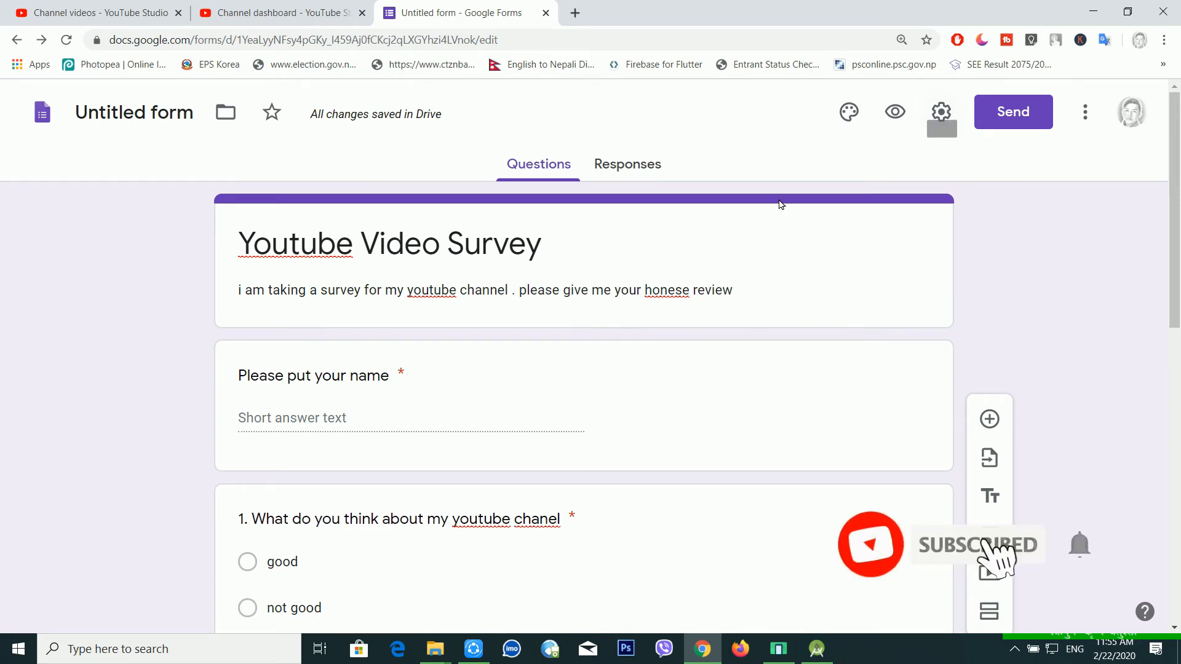
pyautogui.click(159, 128)
pyautogui.click(575, 262)
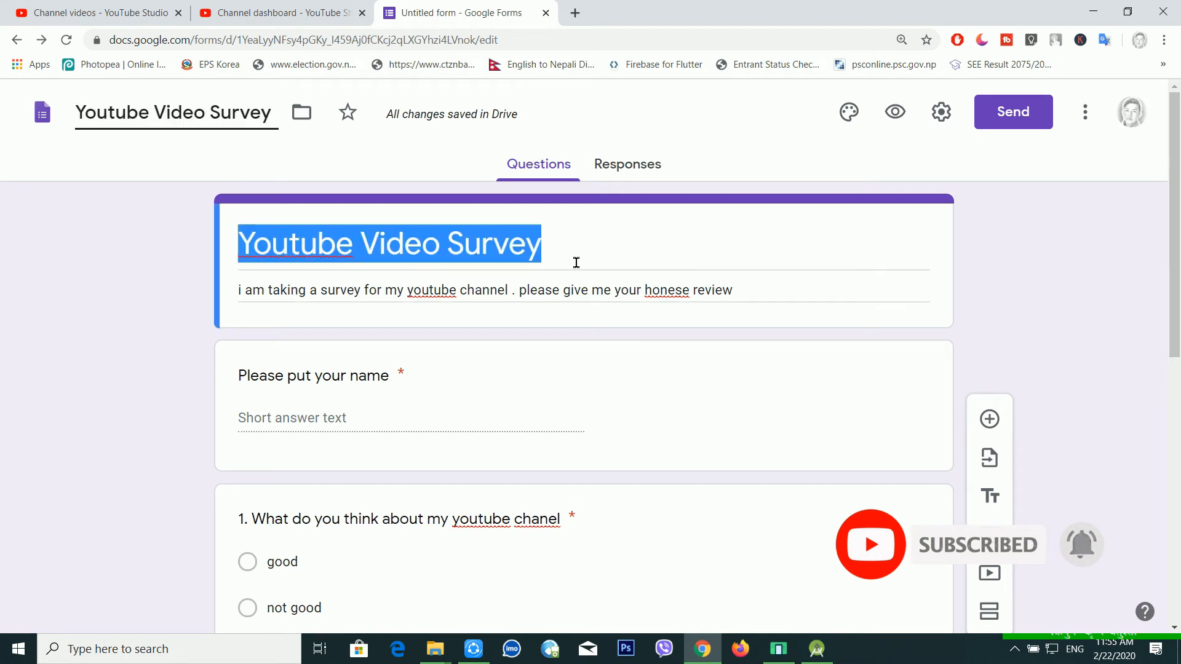
pyautogui.click(915, 385)
pyautogui.click(904, 254)
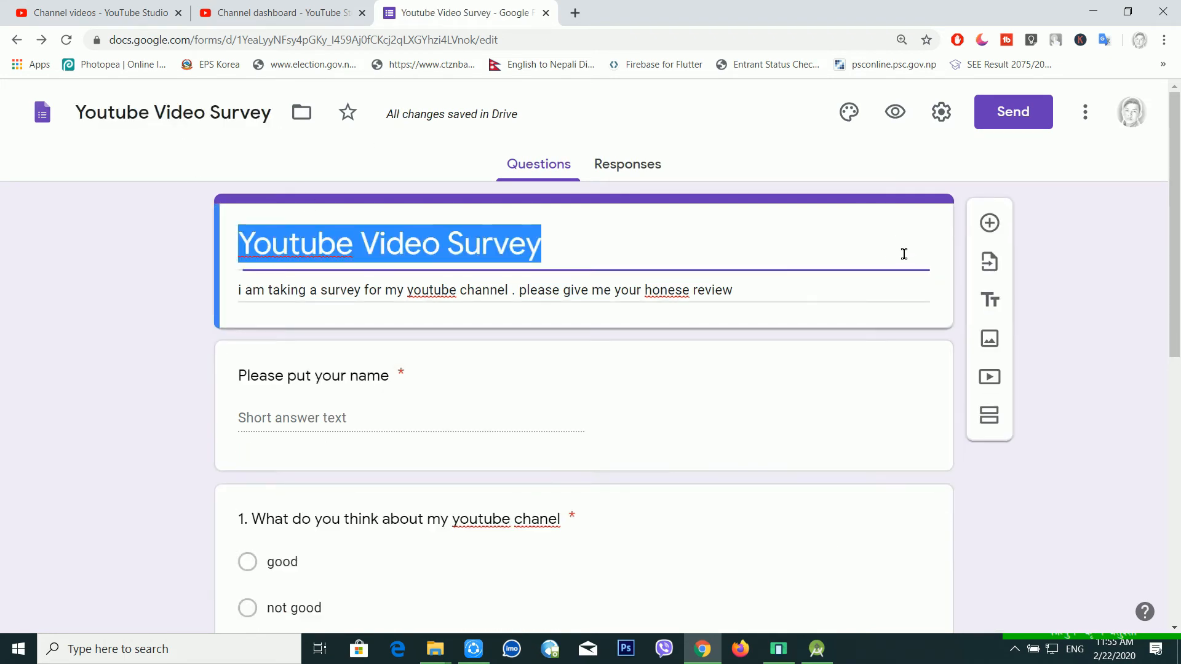
# Examine the form's sending options for email, shareable link and HTML embedding, selecting the link's URL, and close them
pyautogui.click(1016, 116)
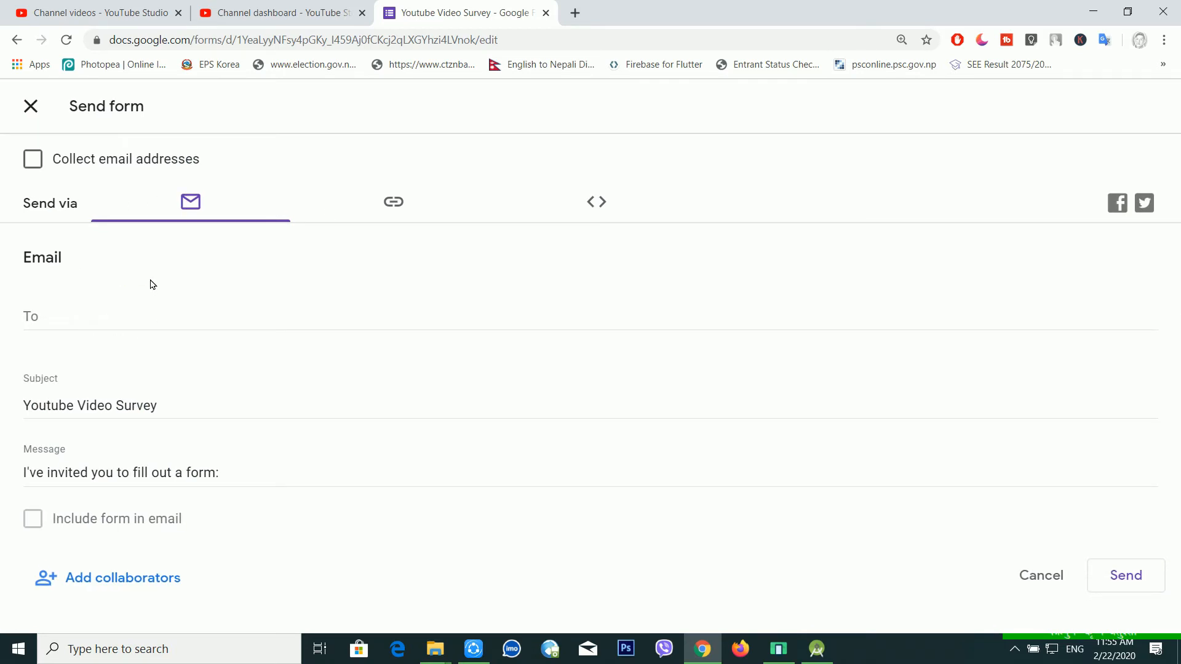
pyautogui.click(385, 209)
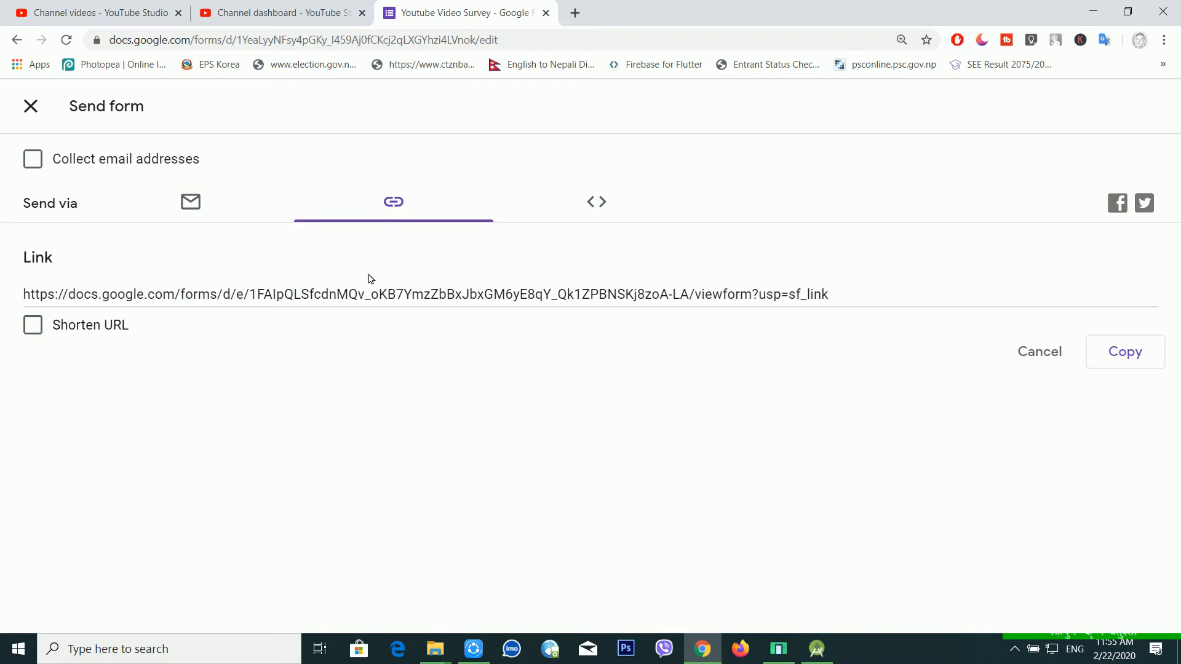
pyautogui.click(382, 296)
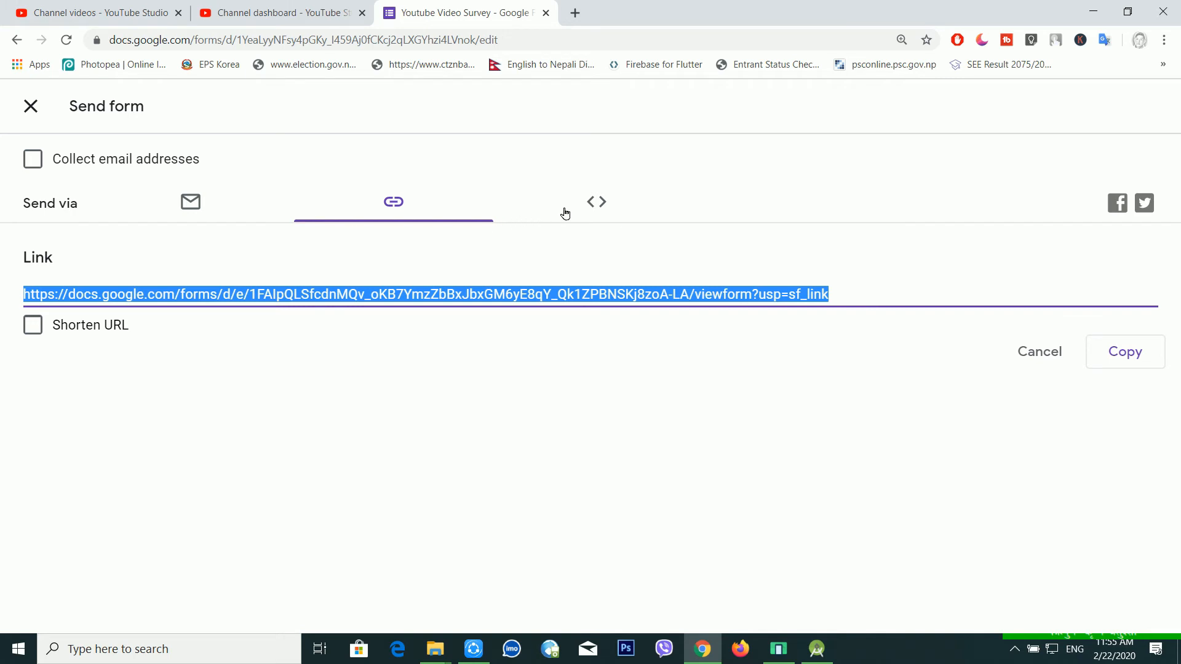
pyautogui.click(594, 208)
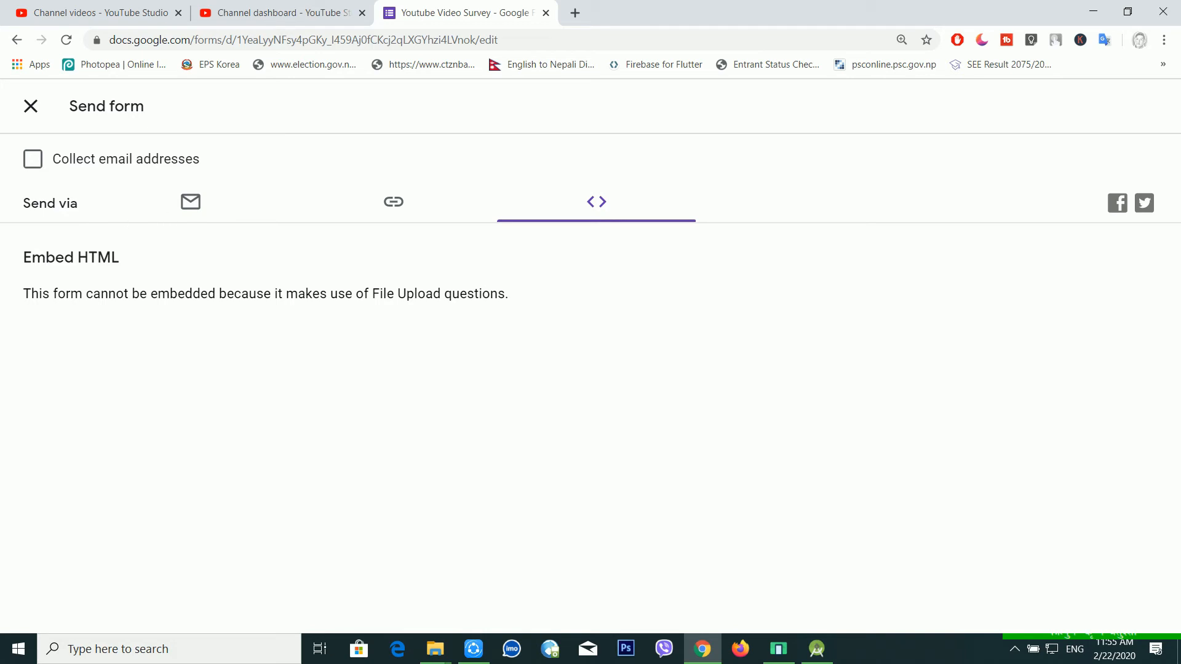
pyautogui.click(30, 106)
# Look over the questions and recheck the form's link and HTML embed sending options
pyautogui.scroll(-9, 634, 420)
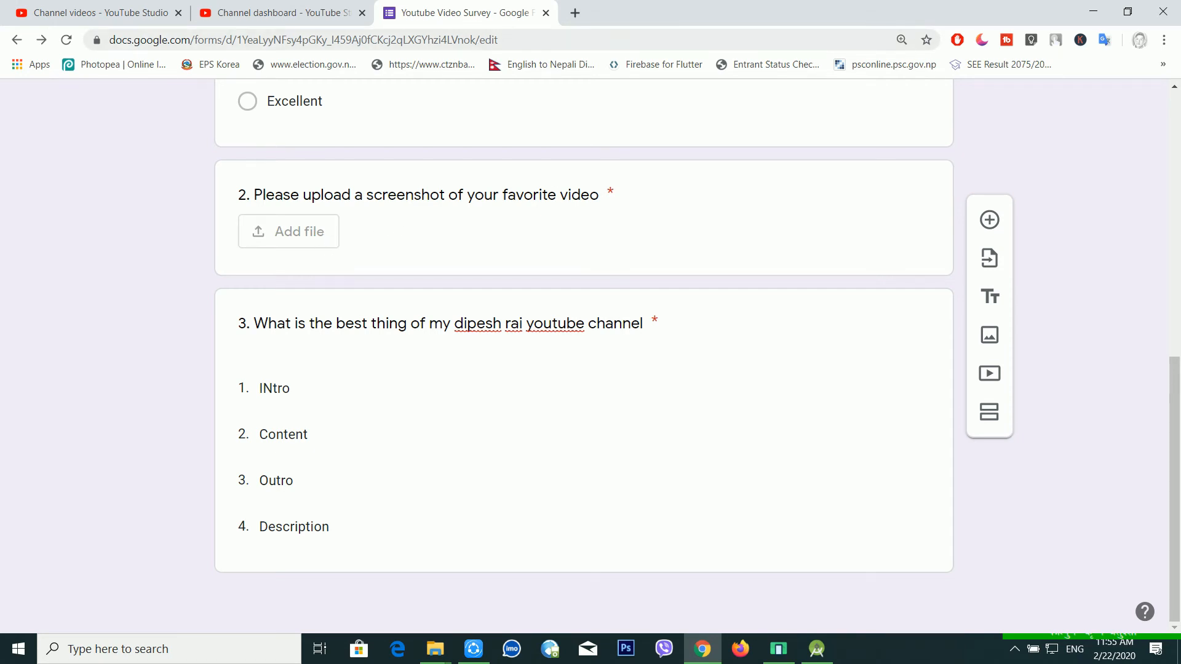
pyautogui.scroll(10, 827, 239)
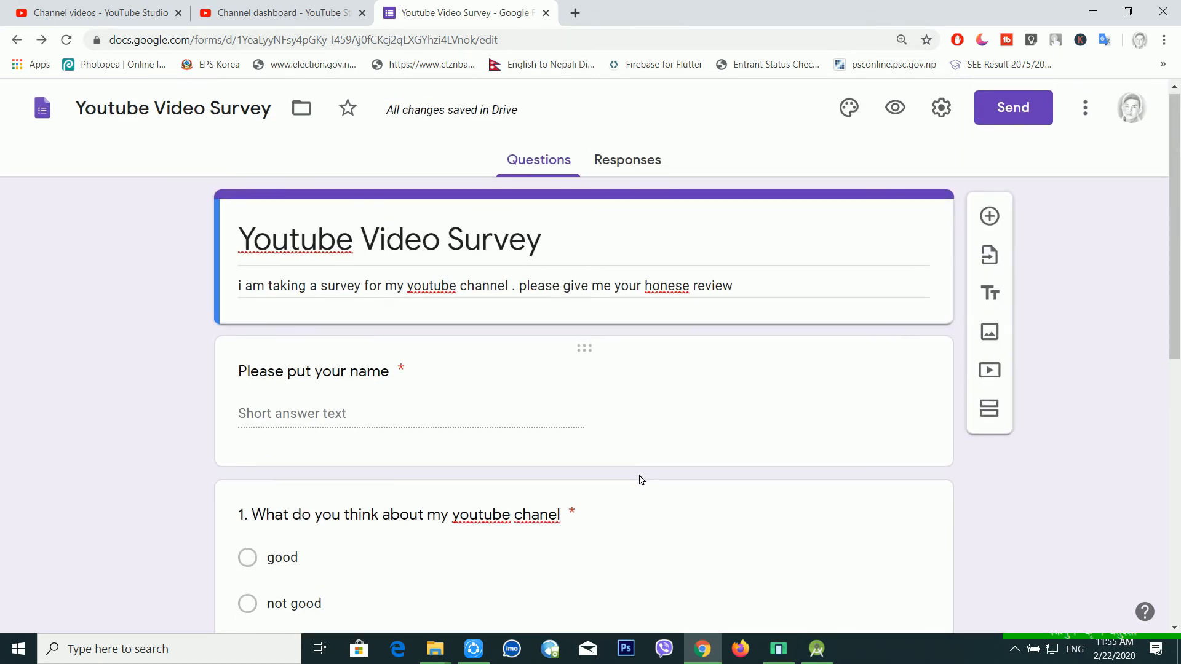
pyautogui.scroll(-7, 641, 480)
pyautogui.scroll(7, 642, 486)
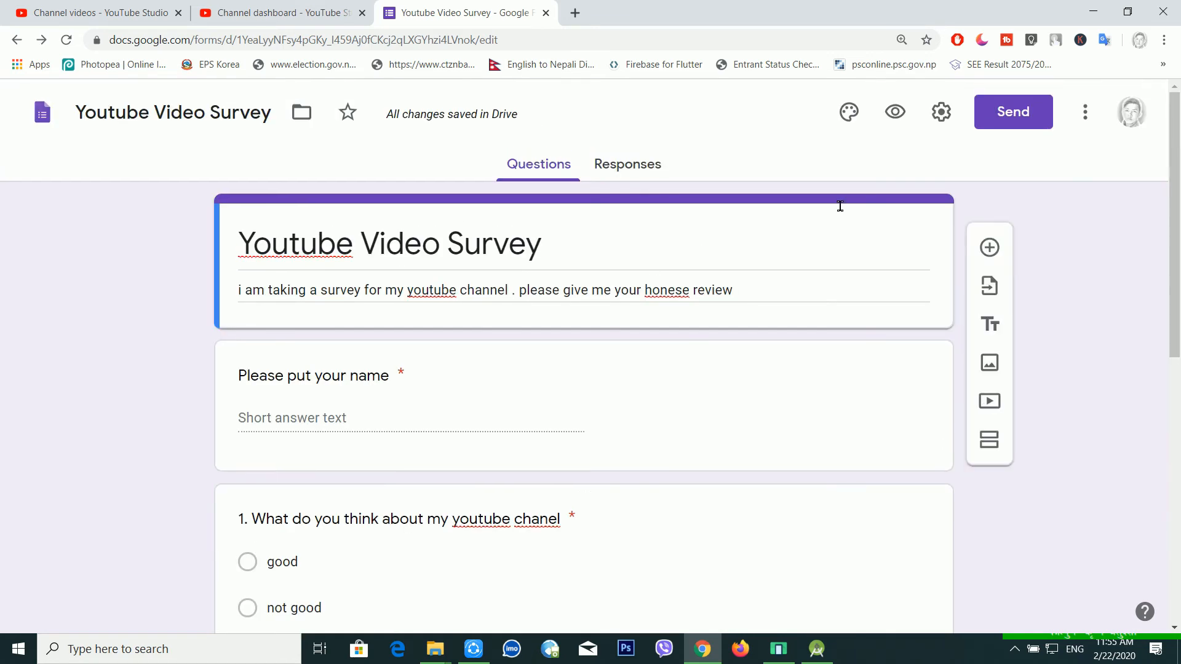
pyautogui.click(1010, 115)
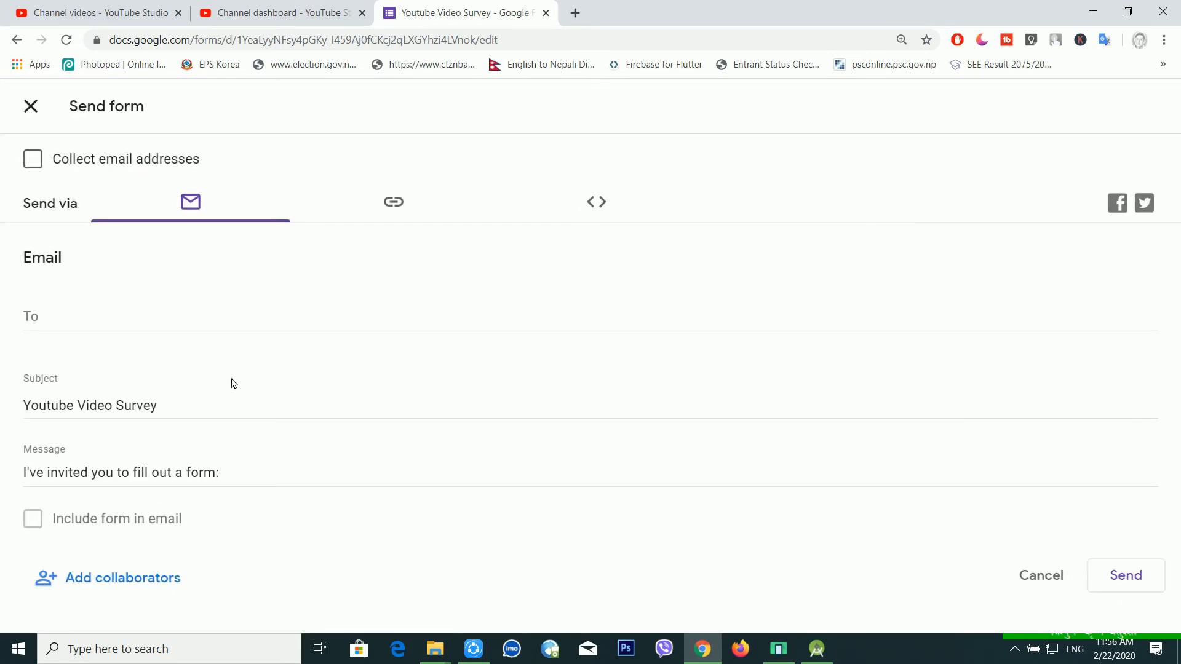
pyautogui.click(410, 205)
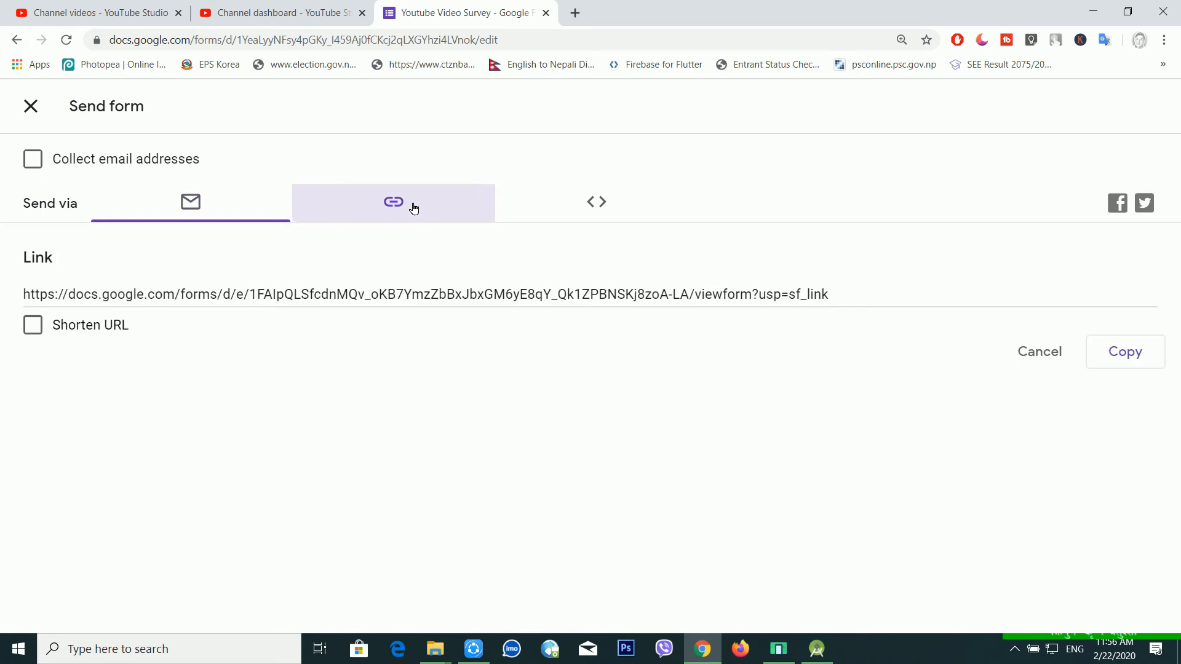
pyautogui.click(594, 209)
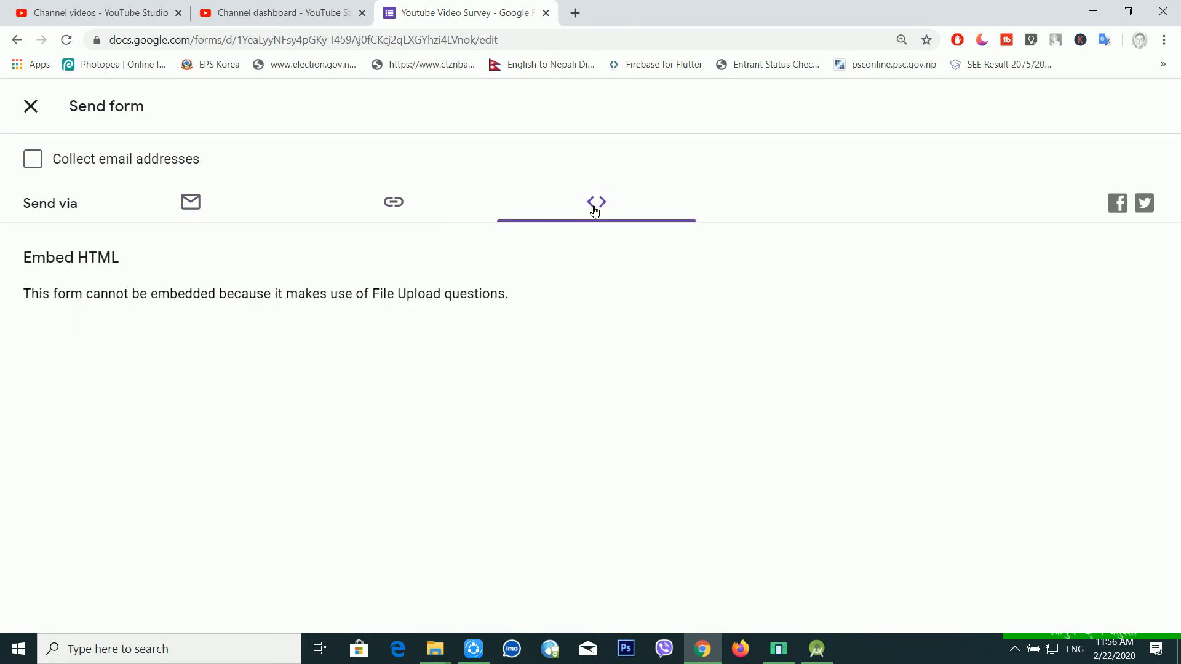
pyautogui.click(433, 199)
pyautogui.click(30, 105)
# Delete the file upload question "2. Please upload a screenshot of your favorite video" from the survey
pyautogui.scroll(-5, 559, 322)
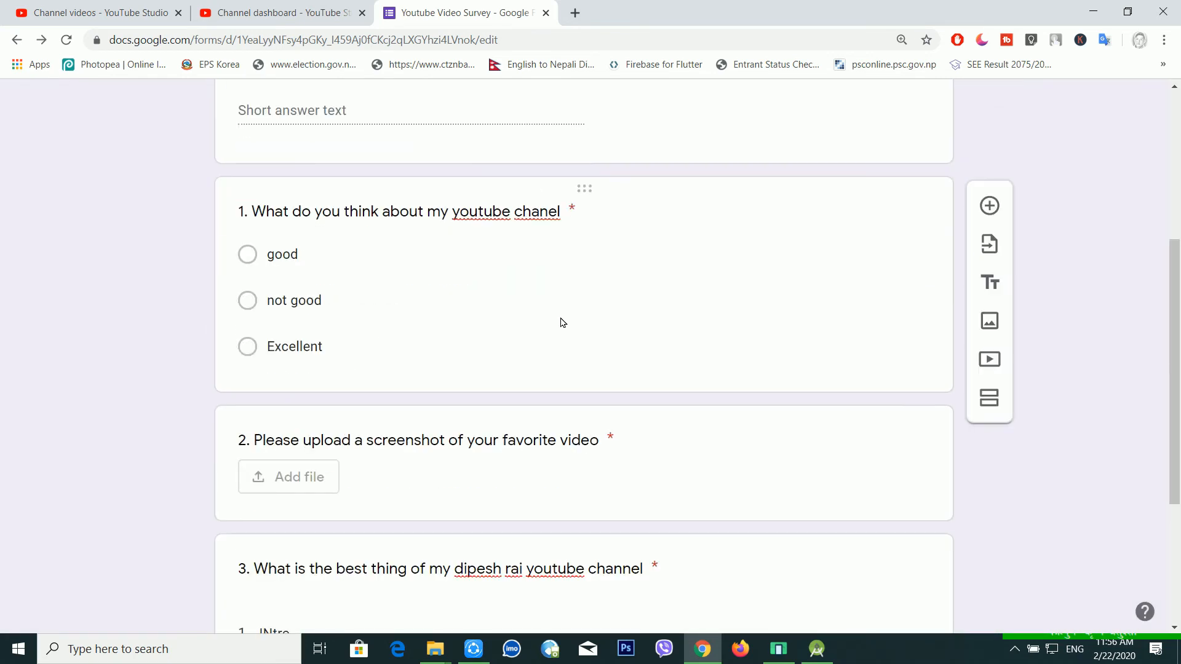
pyautogui.click(551, 443)
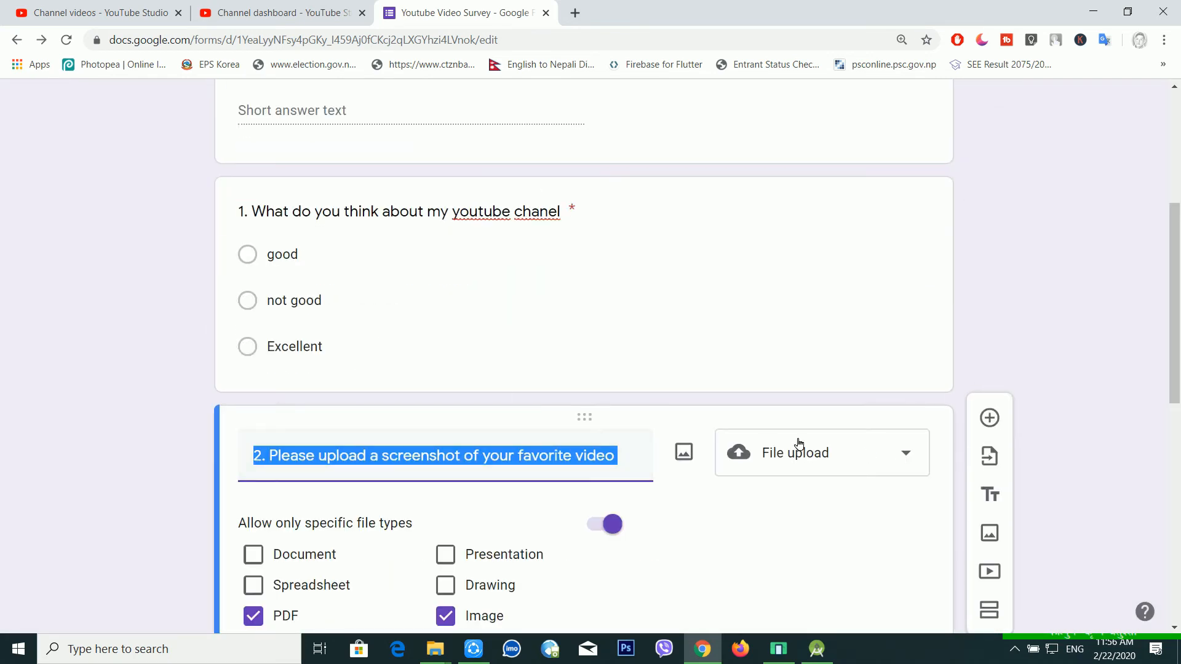
pyautogui.scroll(-6, 540, 396)
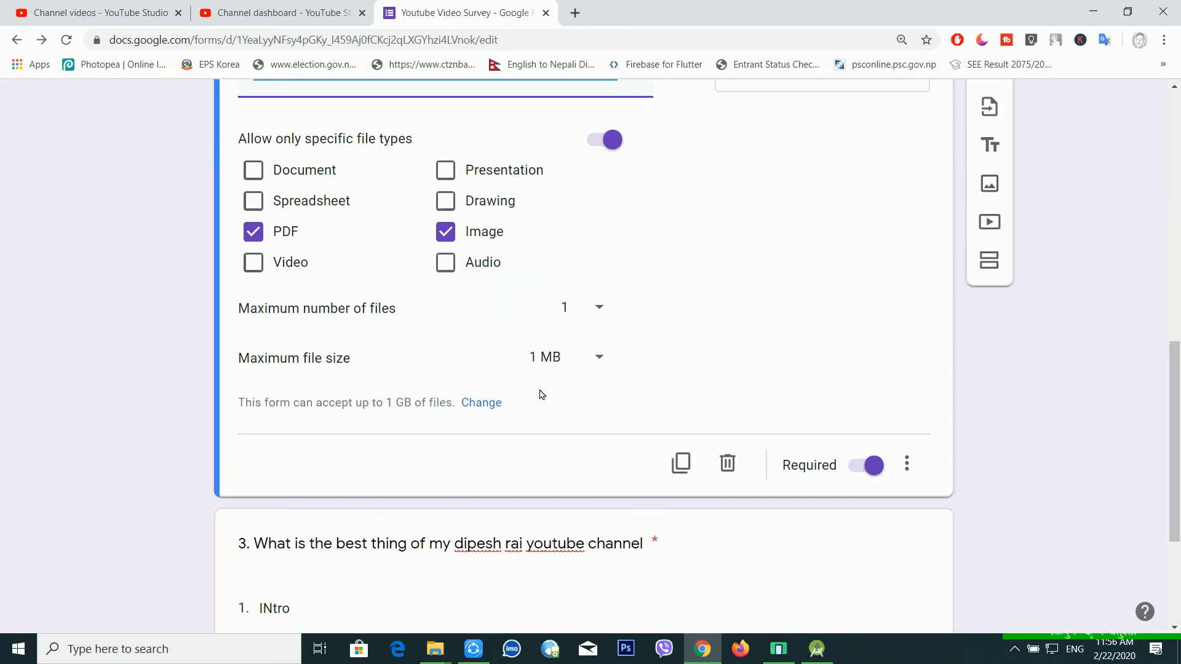
pyautogui.click(907, 465)
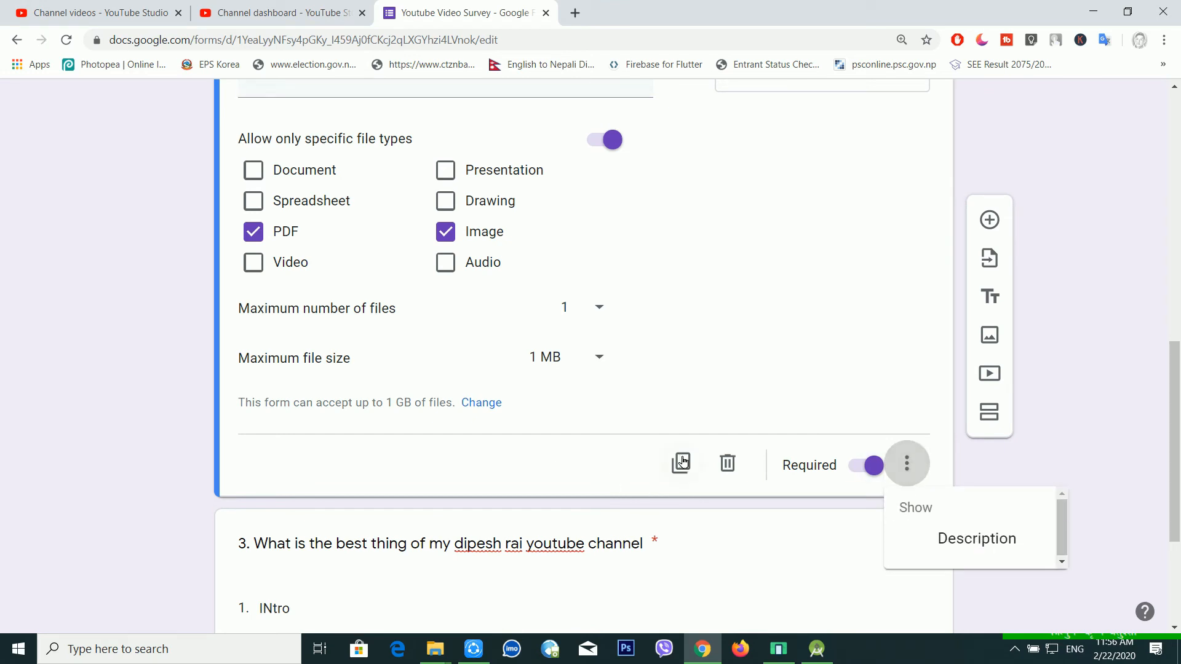
pyautogui.click(728, 466)
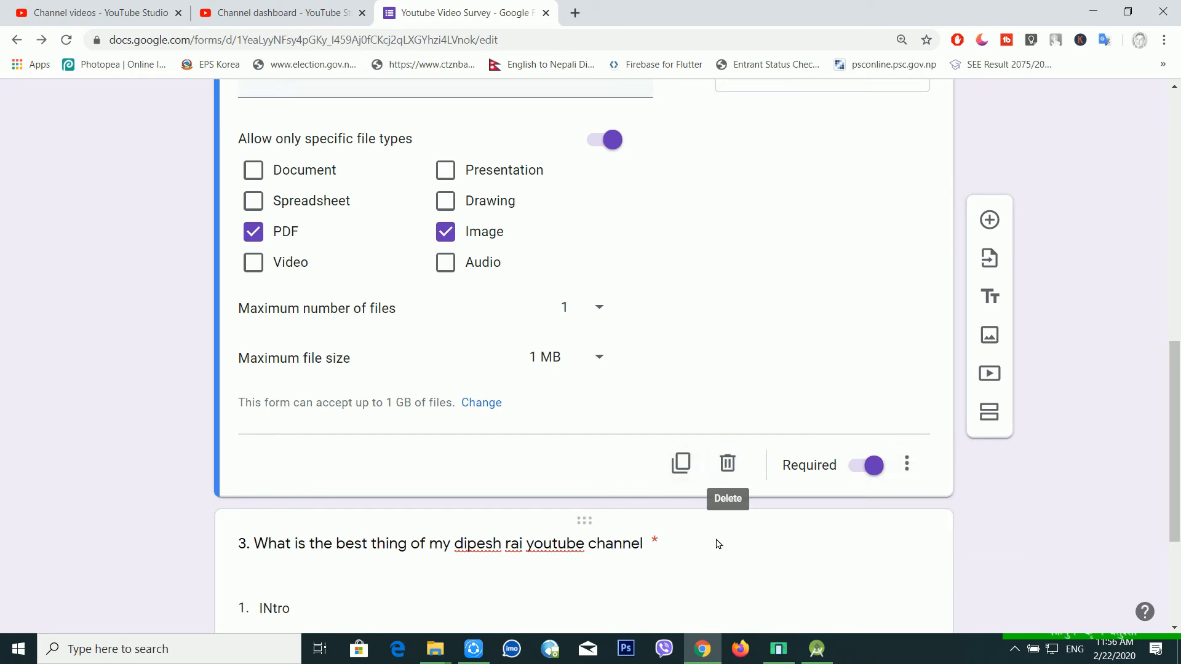
pyautogui.click(729, 476)
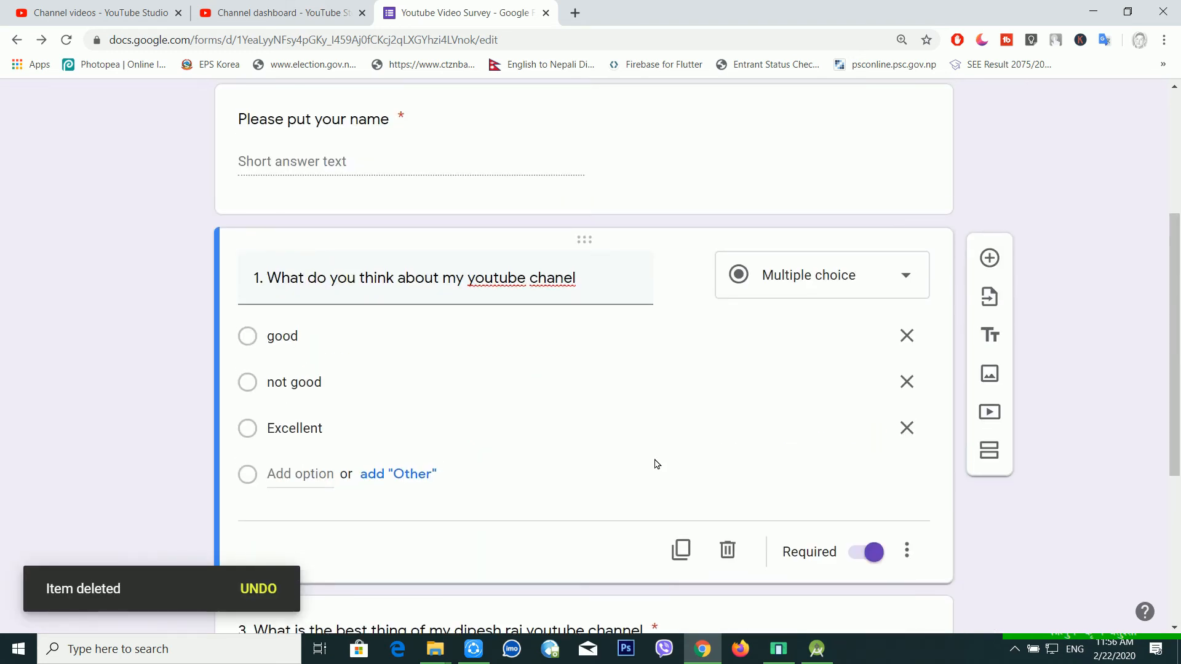
# Copy the survey's HTML embed code from the form's sending options, with width 640 px and height 999 px
pyautogui.scroll(-5, 646, 470)
pyautogui.scroll(9, 646, 470)
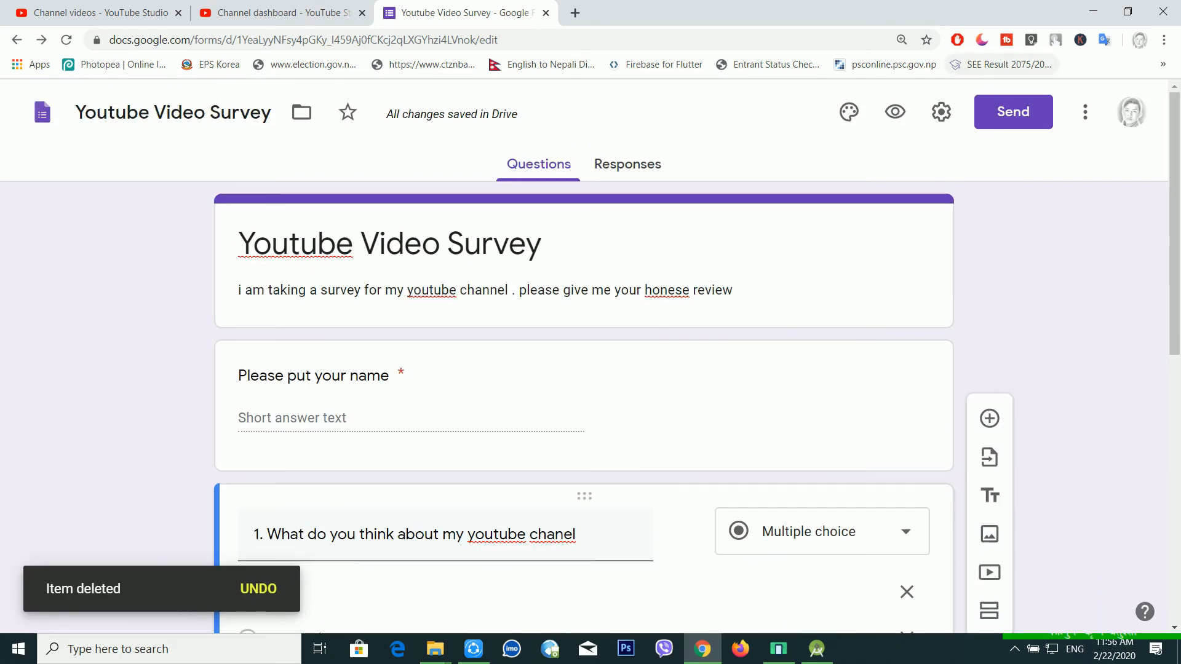
pyautogui.click(1013, 111)
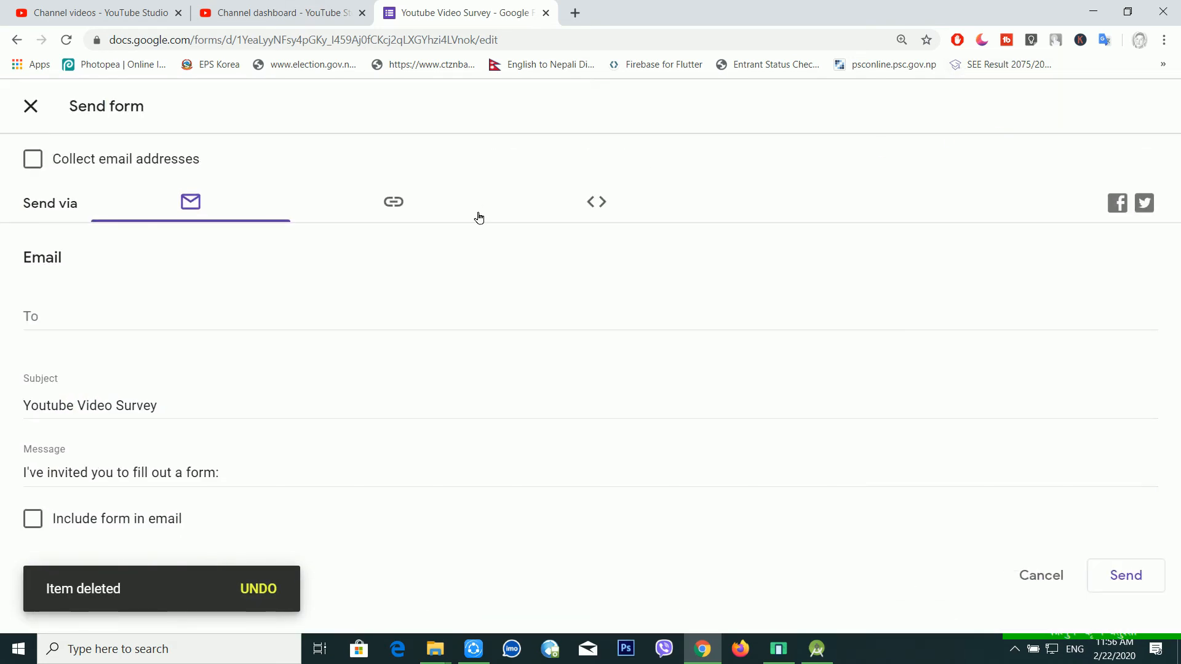
pyautogui.click(596, 203)
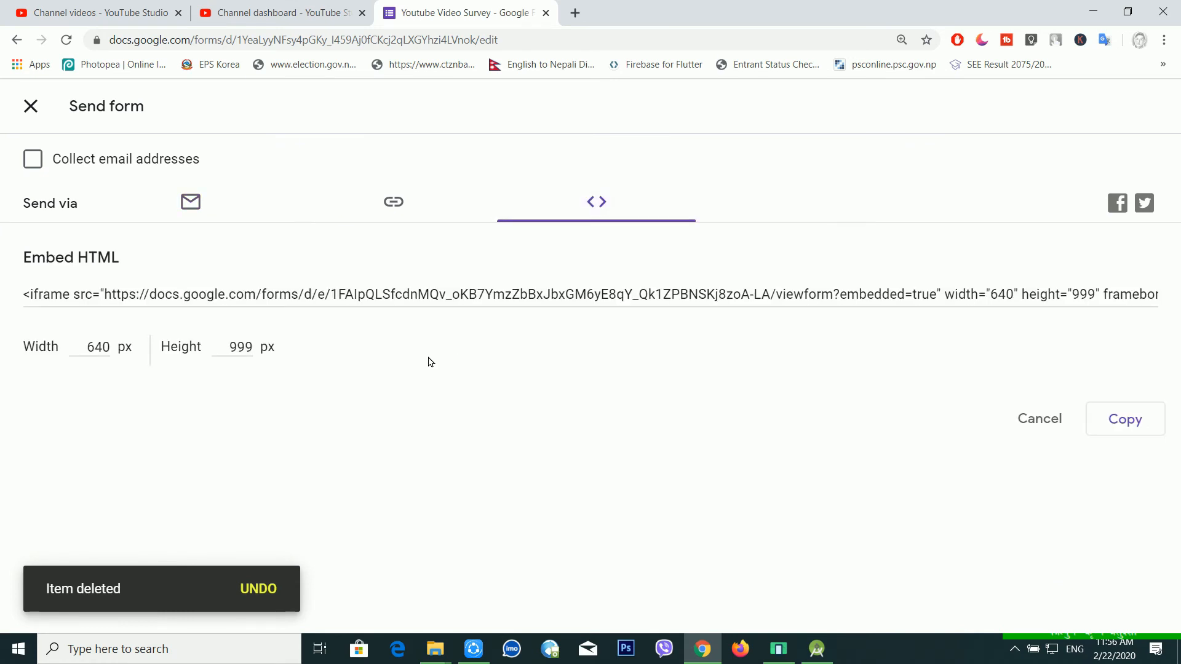
pyautogui.click(56, 299)
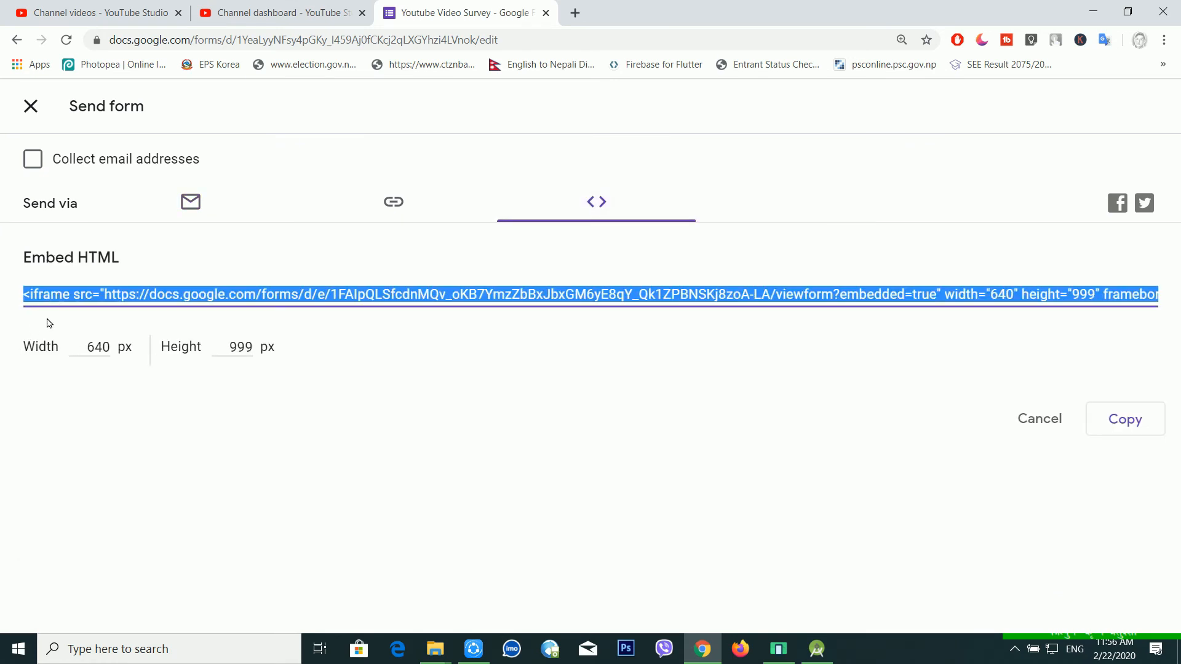
pyautogui.rightClick(76, 308)
pyautogui.click(142, 311)
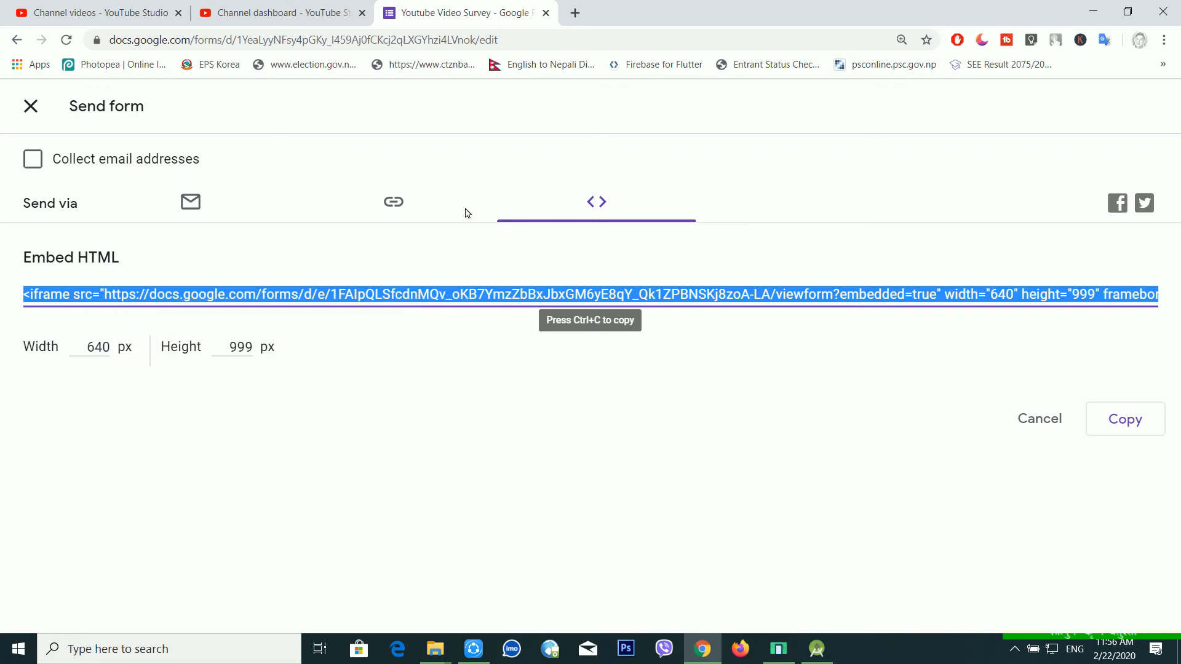
# Open blogspot.com in a new browser tab
pyautogui.click(576, 12)
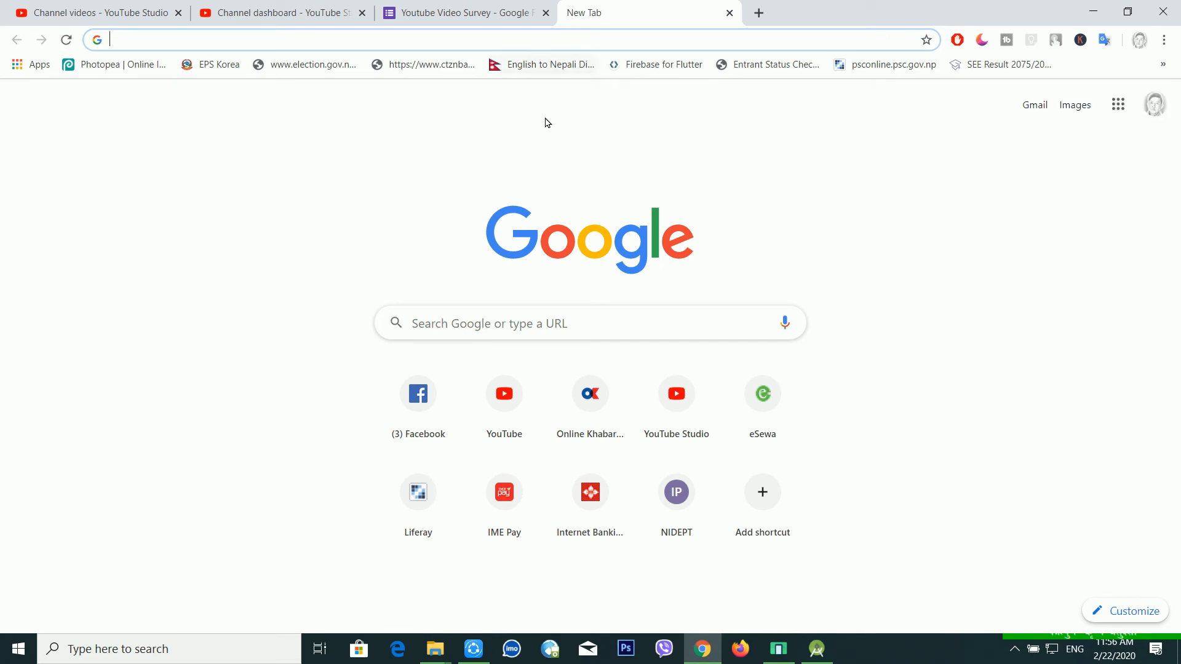
pyautogui.write('blogspot.com')
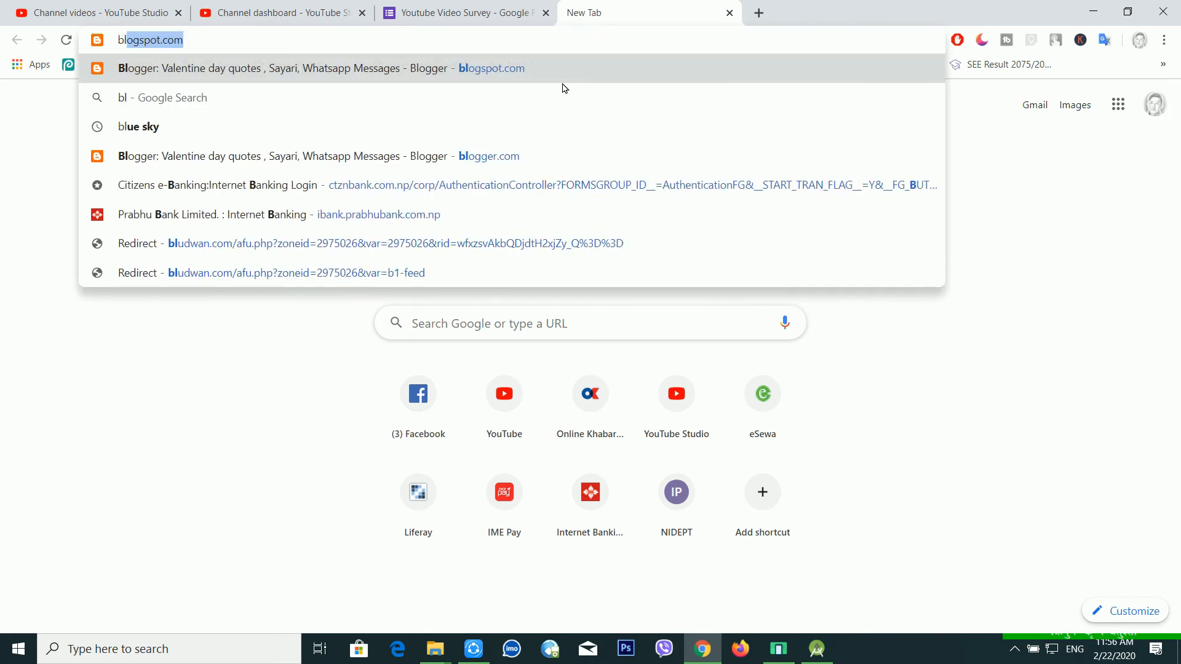
pyautogui.press('Return')
# Return to the survey form and close its sending options
pyautogui.click(384, 9)
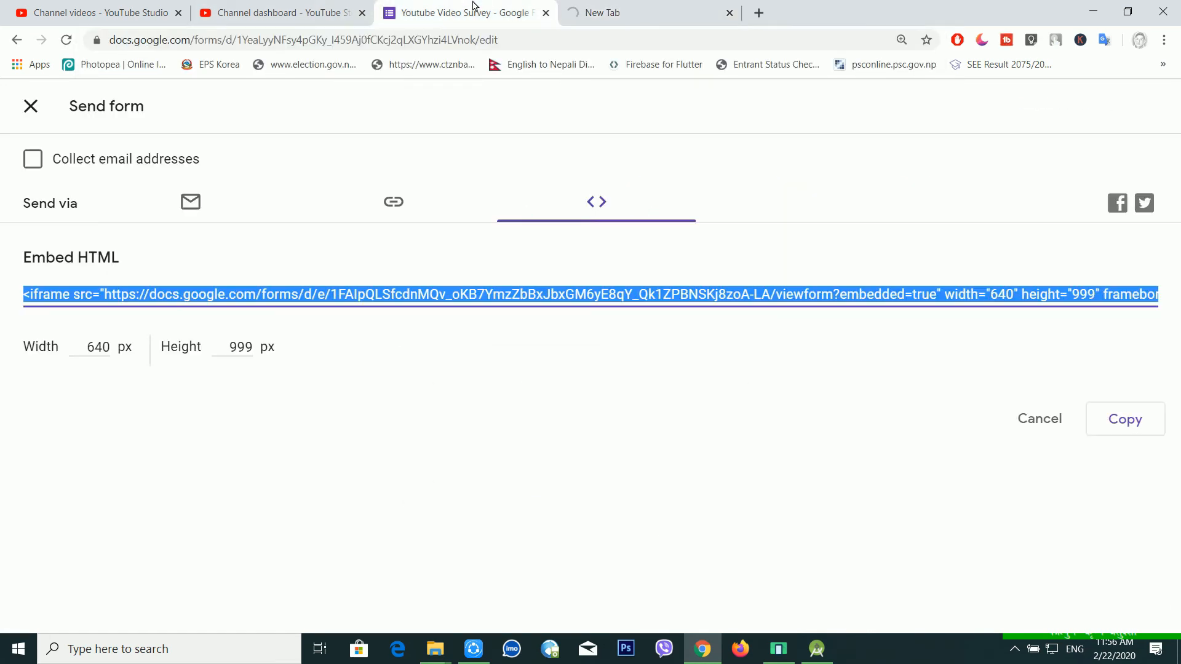
pyautogui.click(615, 11)
pyautogui.click(425, 12)
pyautogui.click(31, 106)
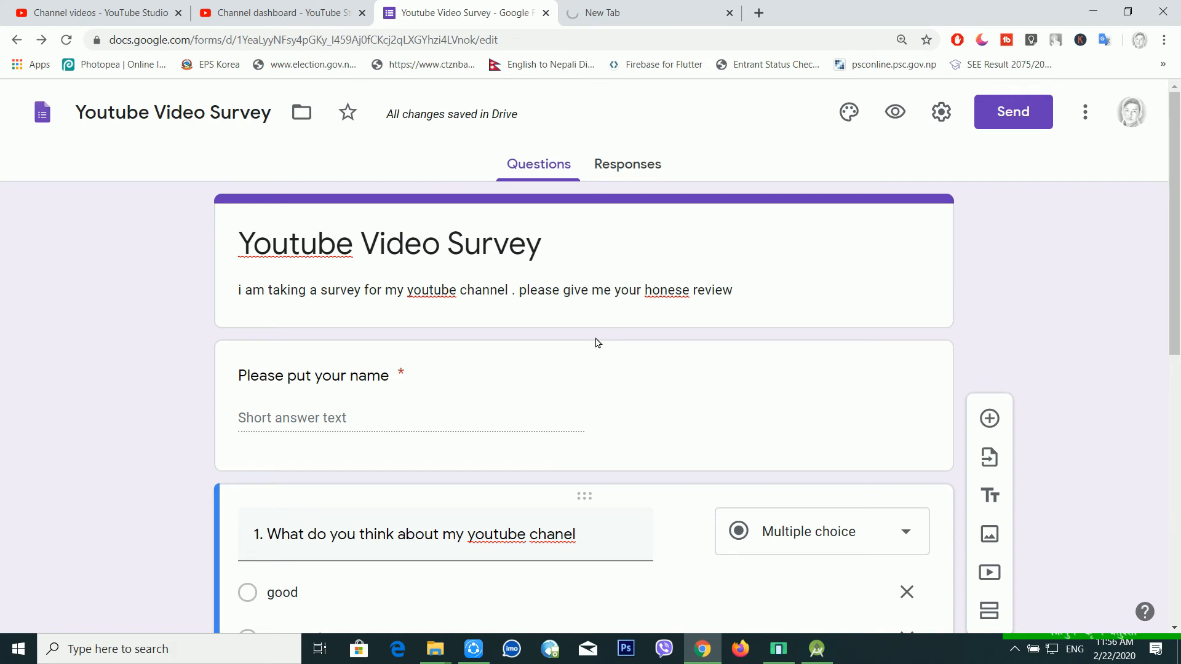
pyautogui.click(618, 14)
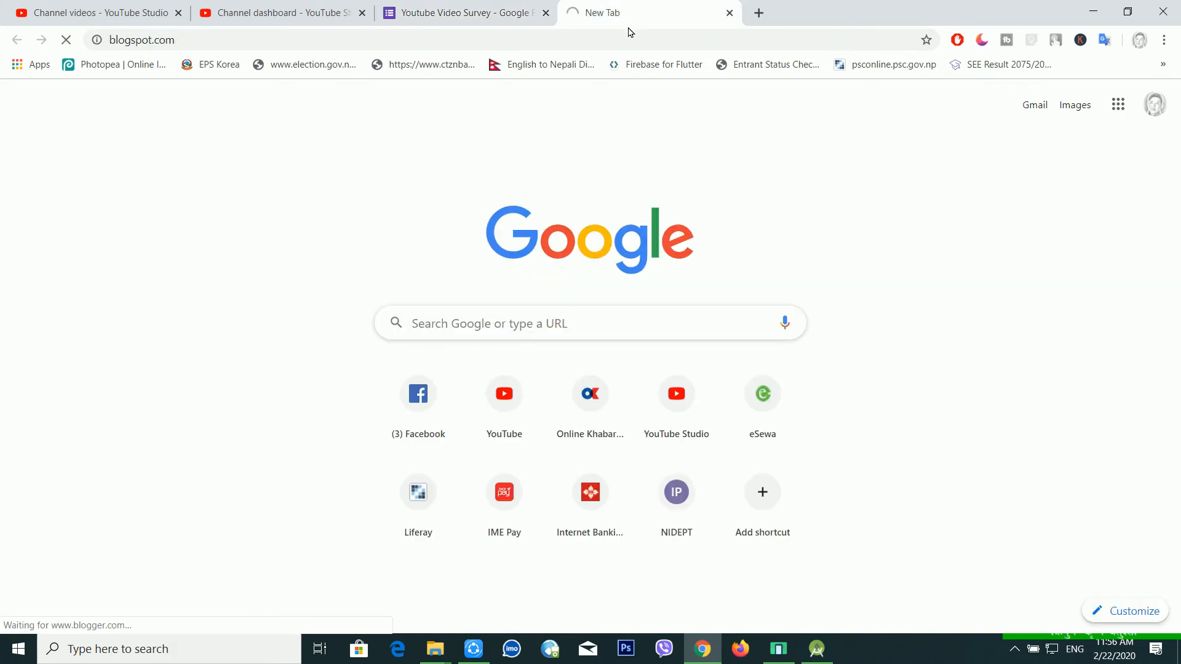
pyautogui.click(461, 14)
pyautogui.click(599, 10)
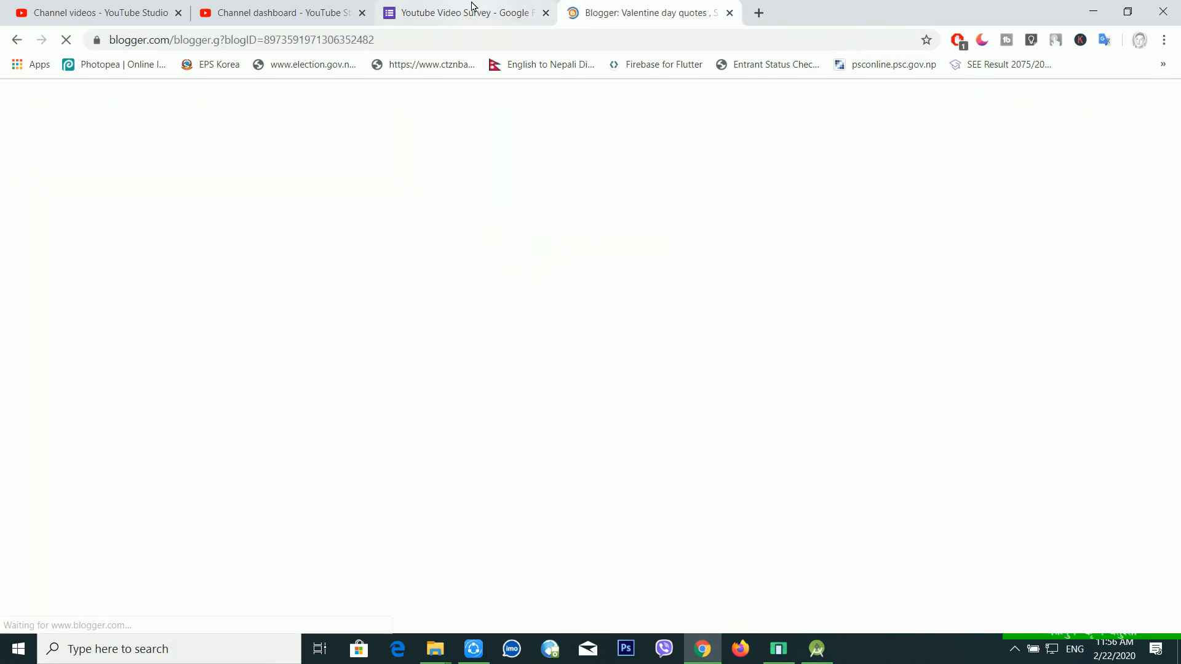
pyautogui.click(472, 6)
pyautogui.click(591, 10)
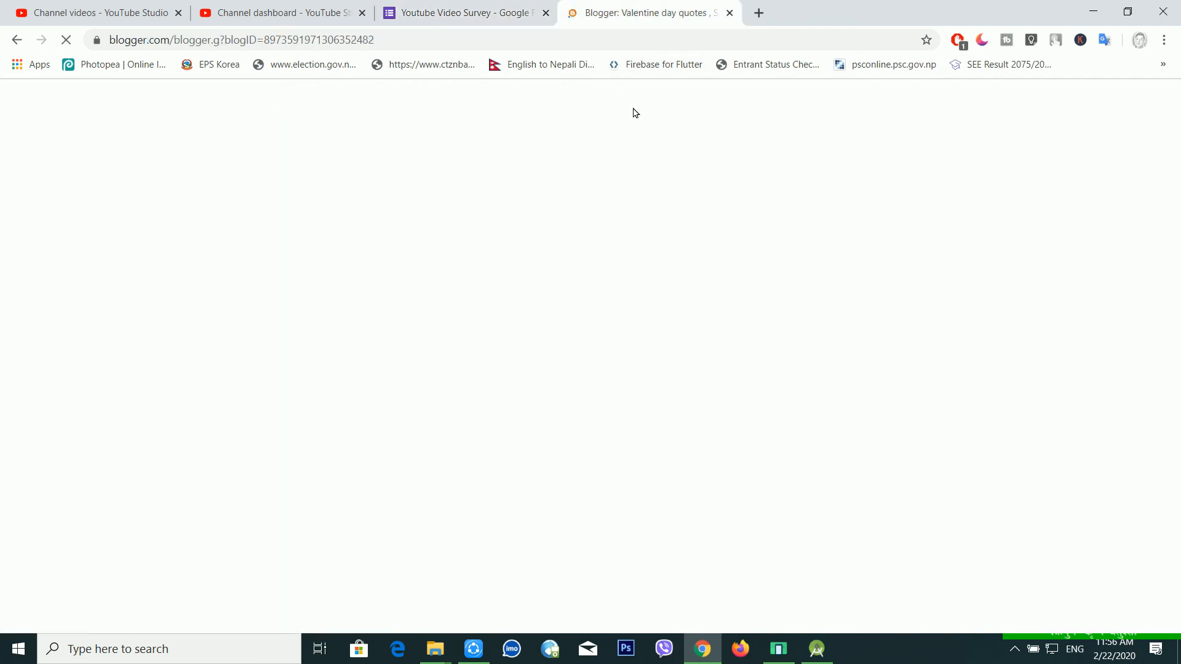
pyautogui.click(496, 17)
pyautogui.click(593, 10)
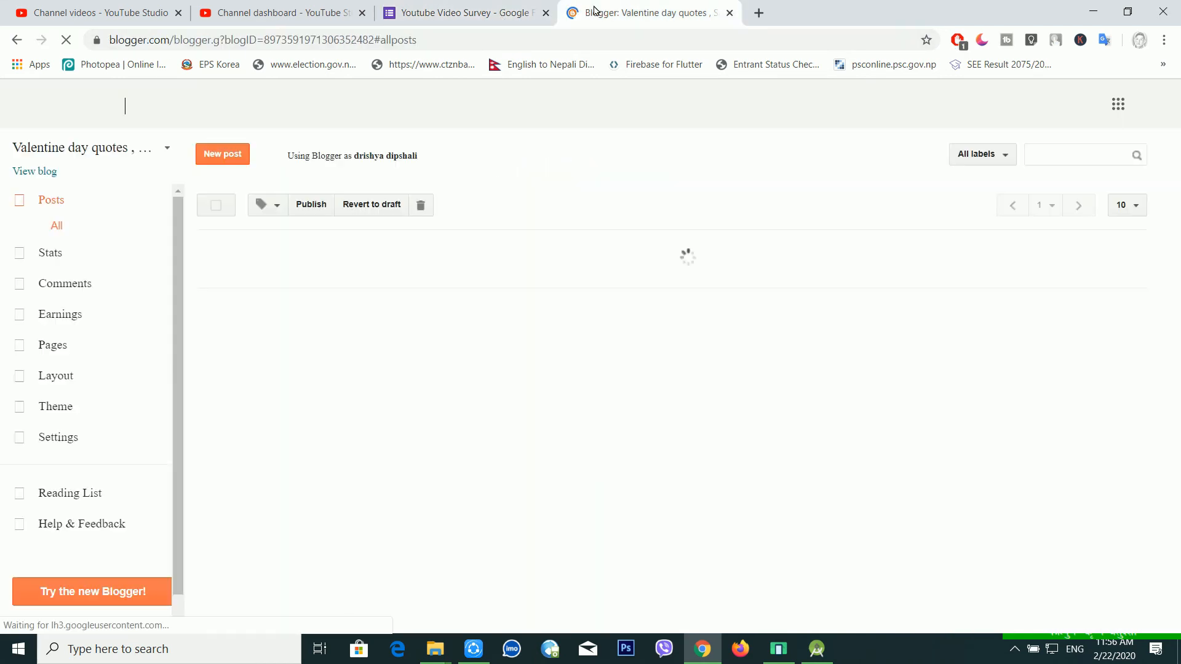
# Check the survey form's responses
pyautogui.click(495, 15)
pyautogui.click(604, 167)
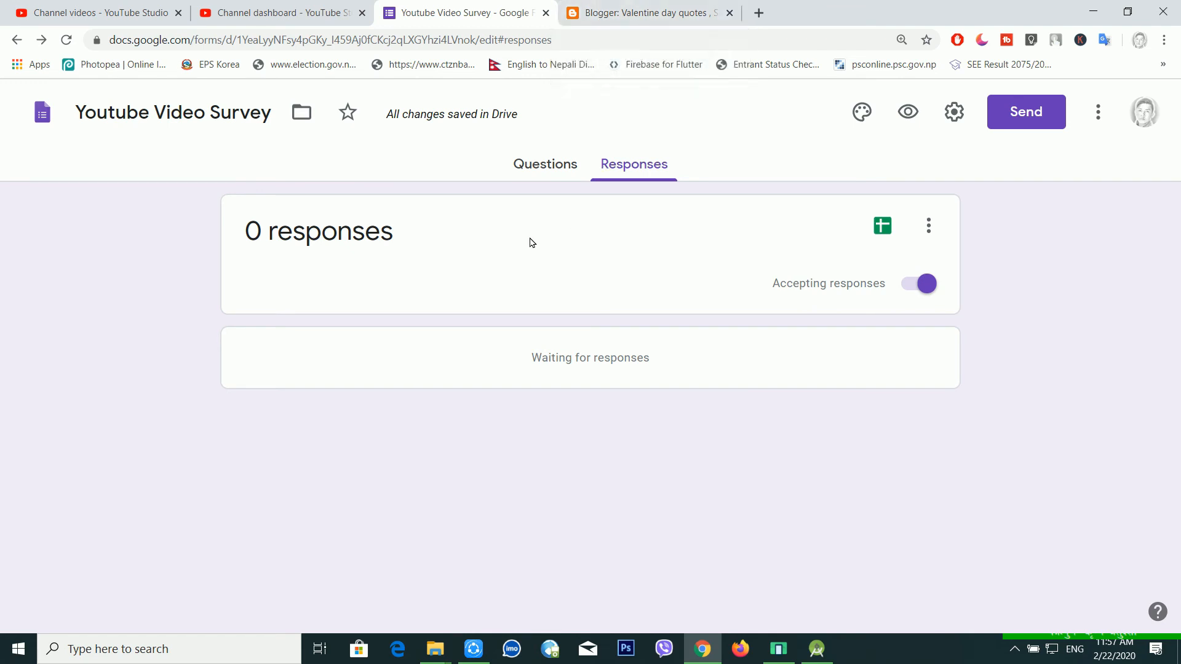
# Switch to Blogger and create a new post titled "Youtube survey Name"
pyautogui.click(590, 19)
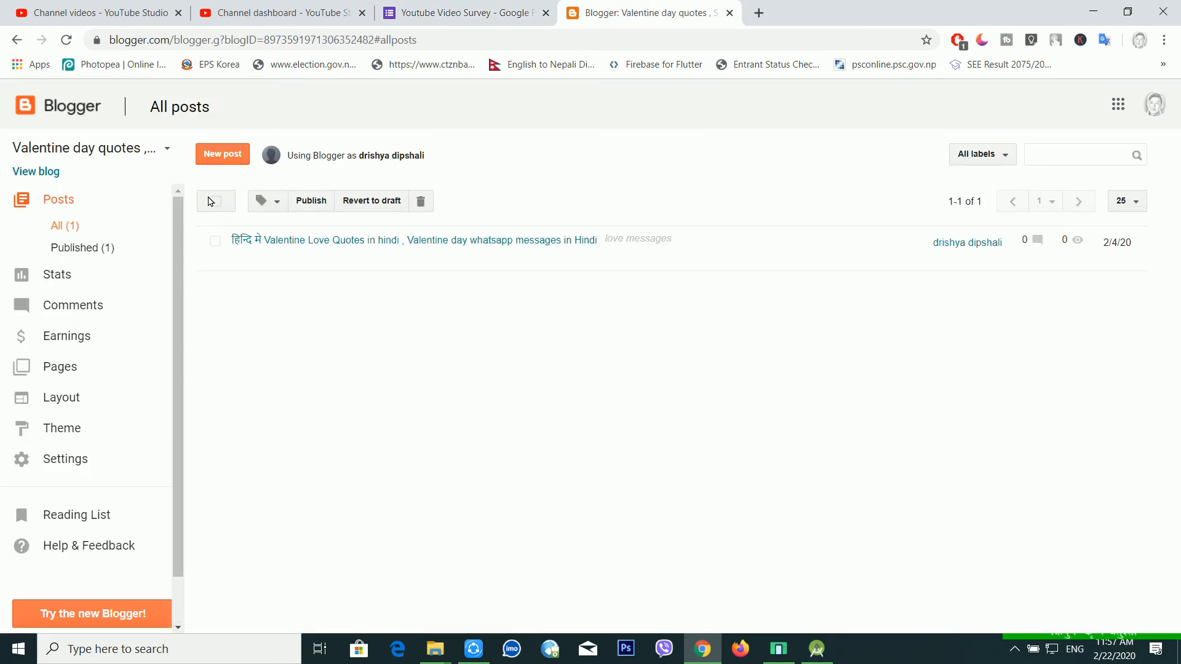
pyautogui.click(227, 157)
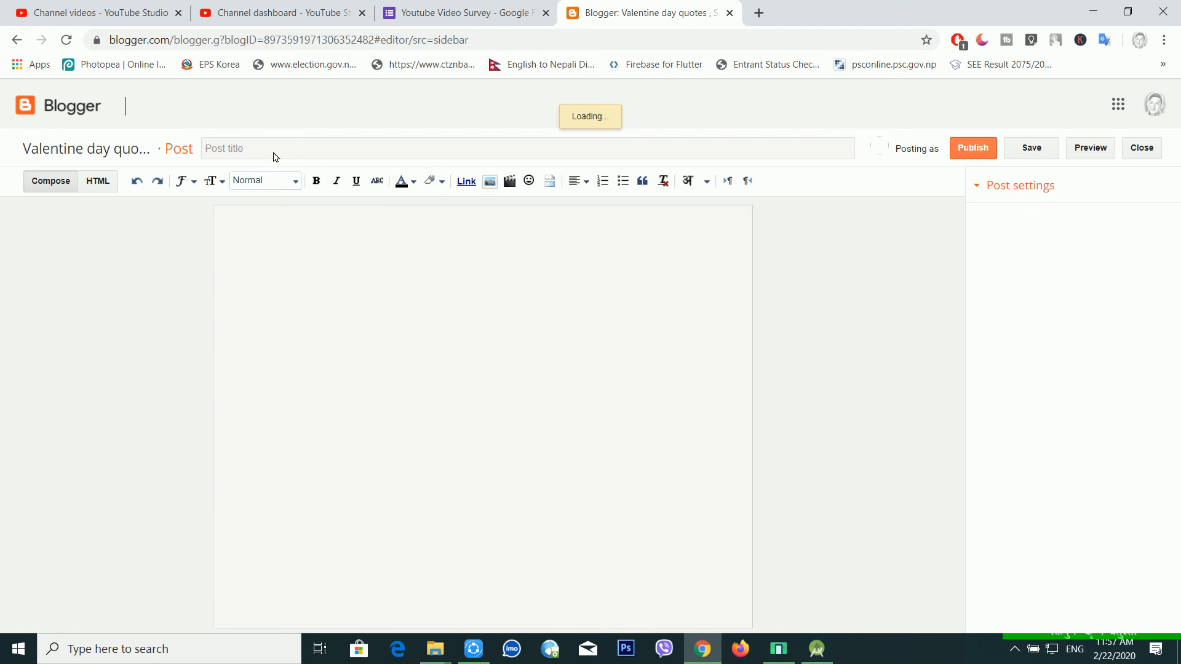
pyautogui.click(258, 160)
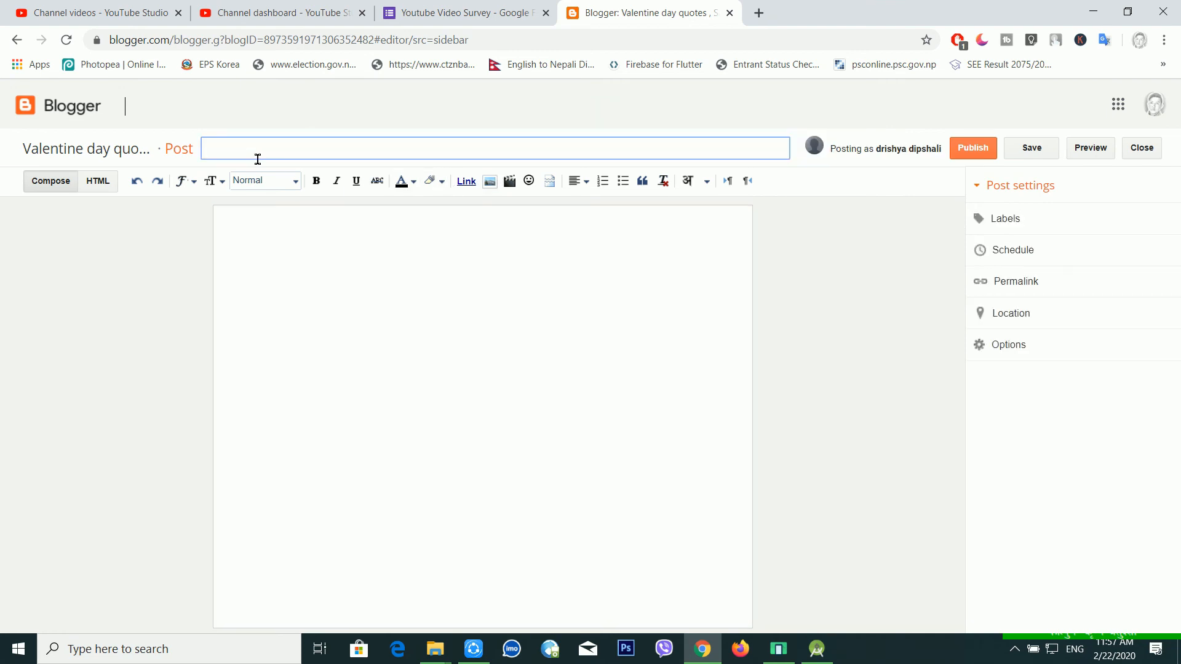
pyautogui.write('Youtube survey Name')
# Paste the copied survey iframe code into the post's HTML source, inside the div after the line break
pyautogui.click(274, 252)
pyautogui.click(102, 188)
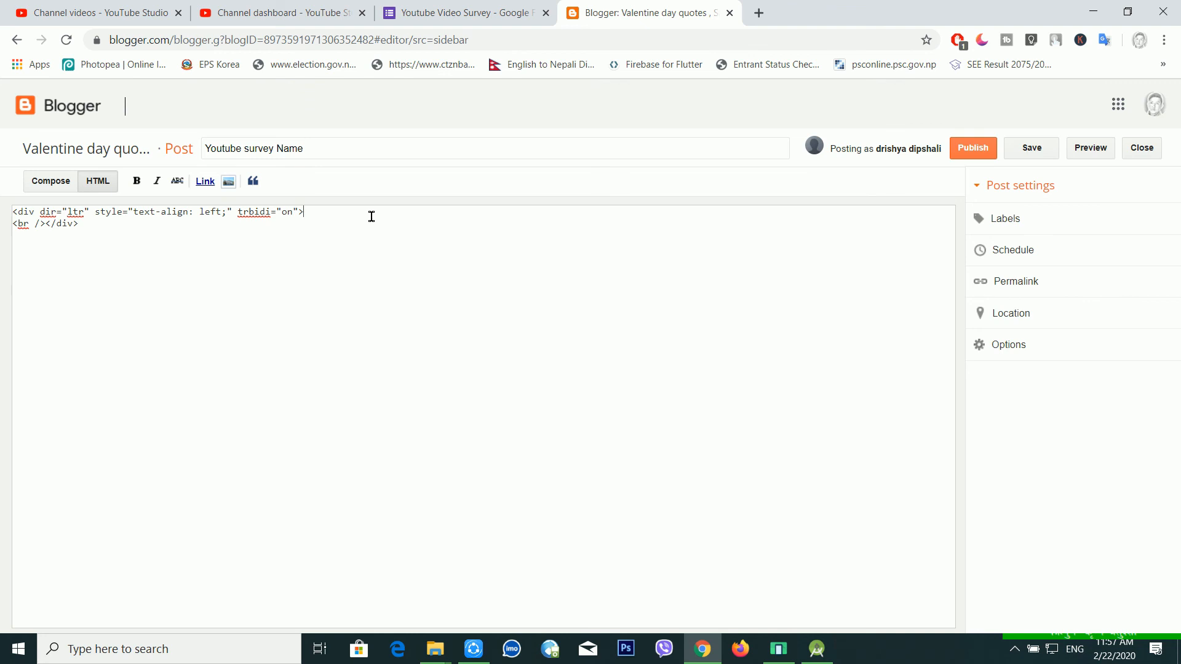
pyautogui.click(55, 233)
pyautogui.press('Return')
pyautogui.hotkey('ctrl', 'v')
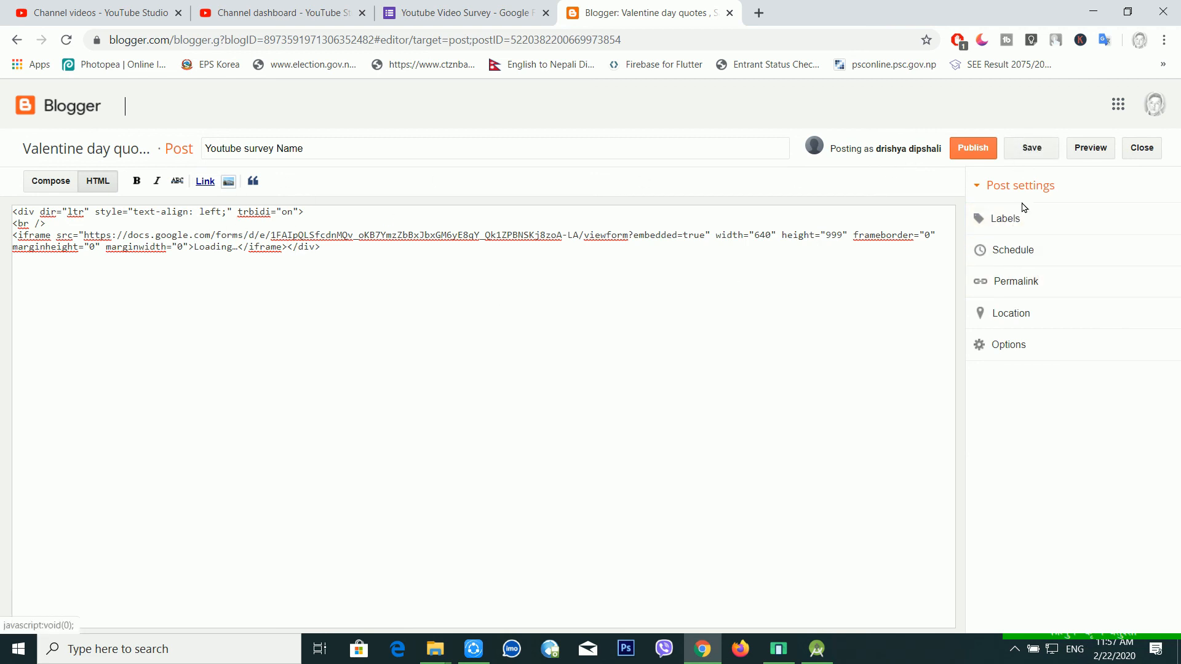
# Open a preview of the "Youtube survey Name" blog post in a separate tab
pyautogui.click(1090, 148)
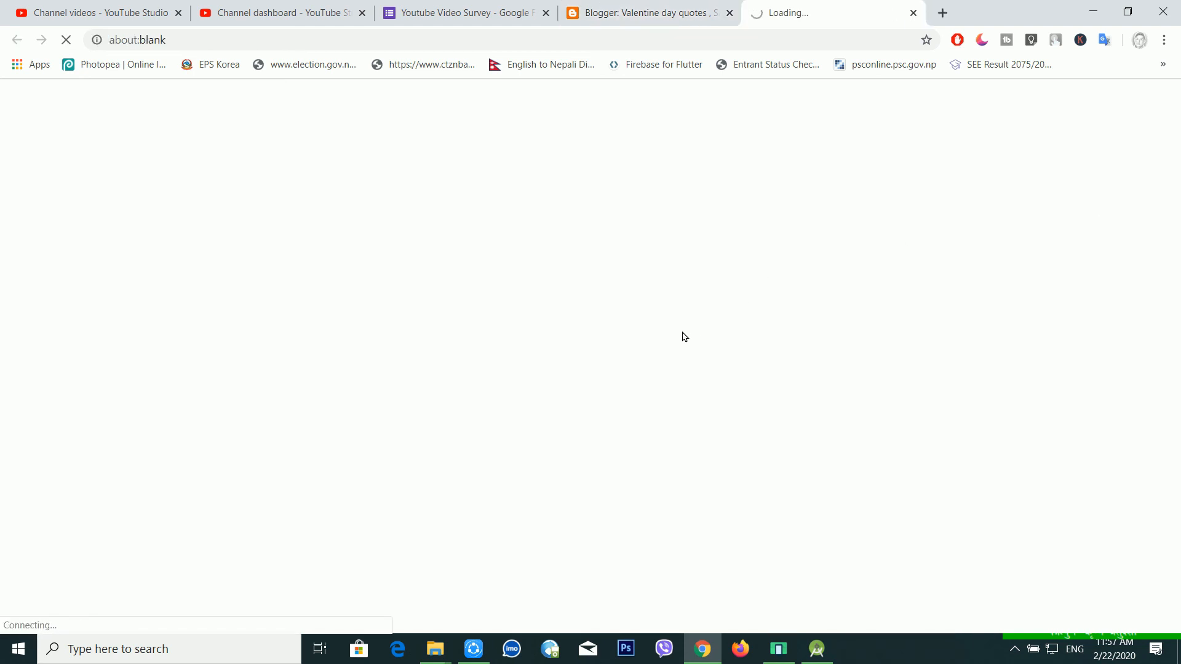
pyautogui.click(663, 6)
pyautogui.click(811, 10)
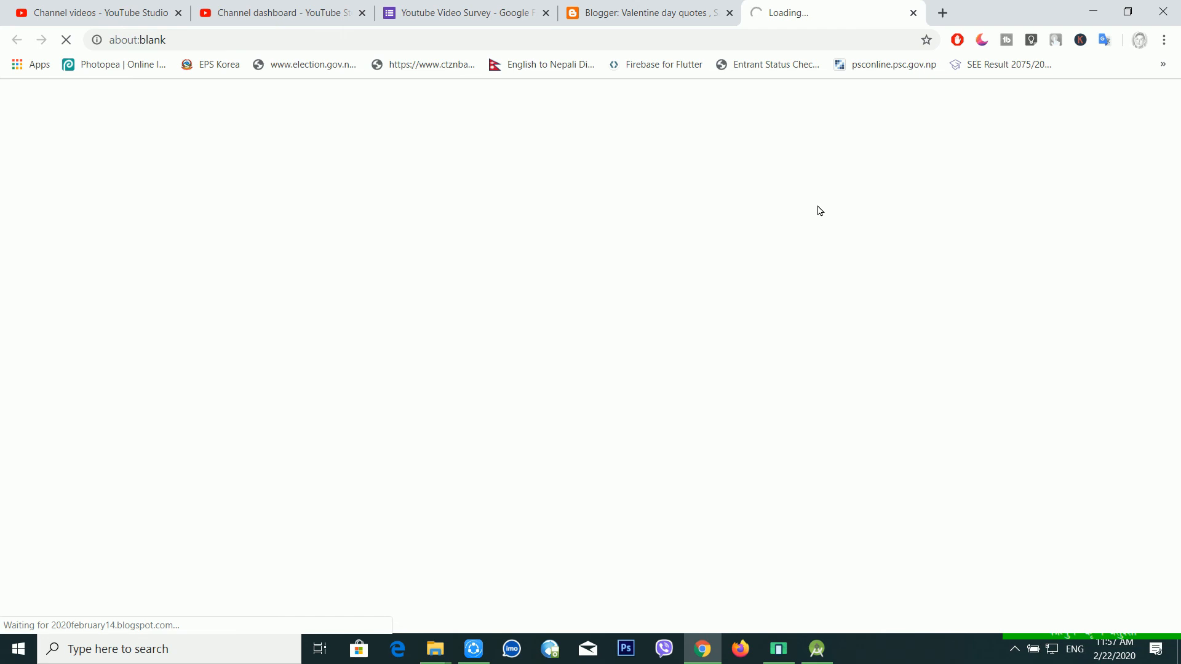
pyautogui.click(674, 8)
pyautogui.click(467, 13)
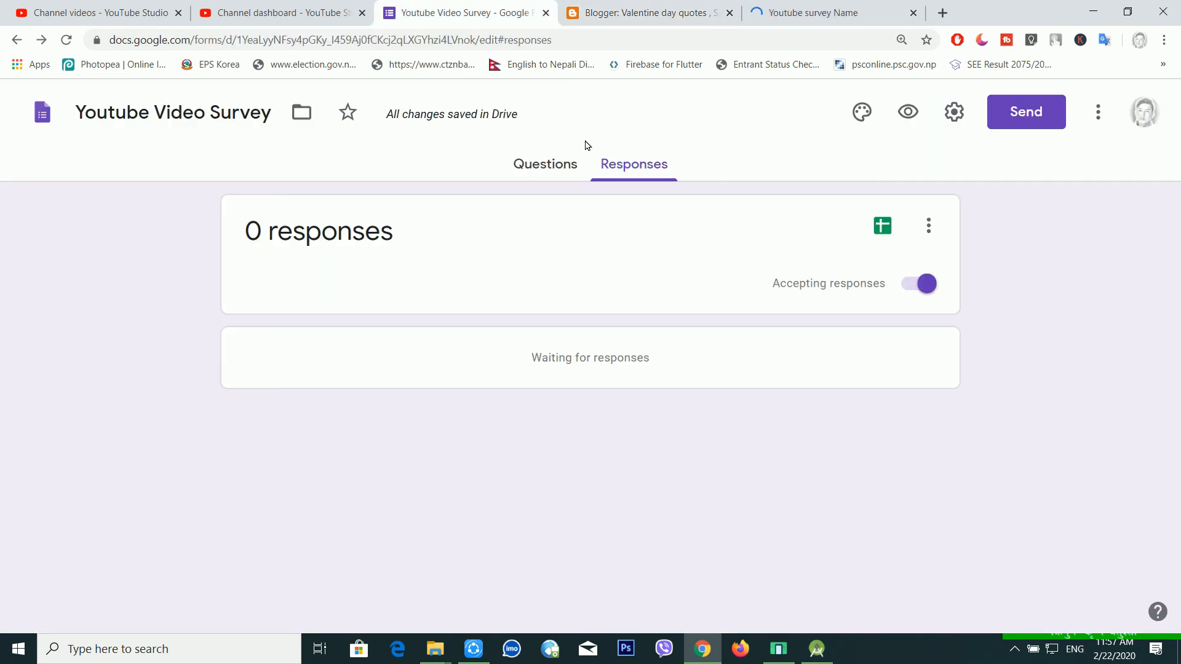
pyautogui.click(813, 13)
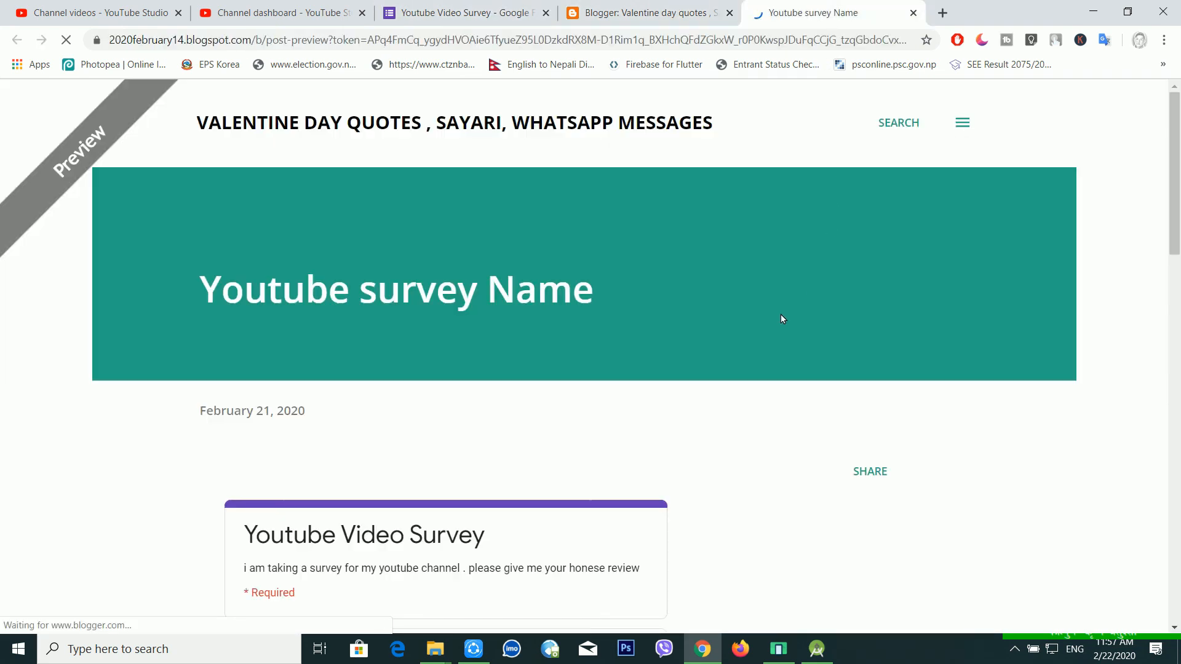
# Review the embedded survey's questions and submit option in the post preview, and return to the form's responses
pyautogui.scroll(-5, 781, 317)
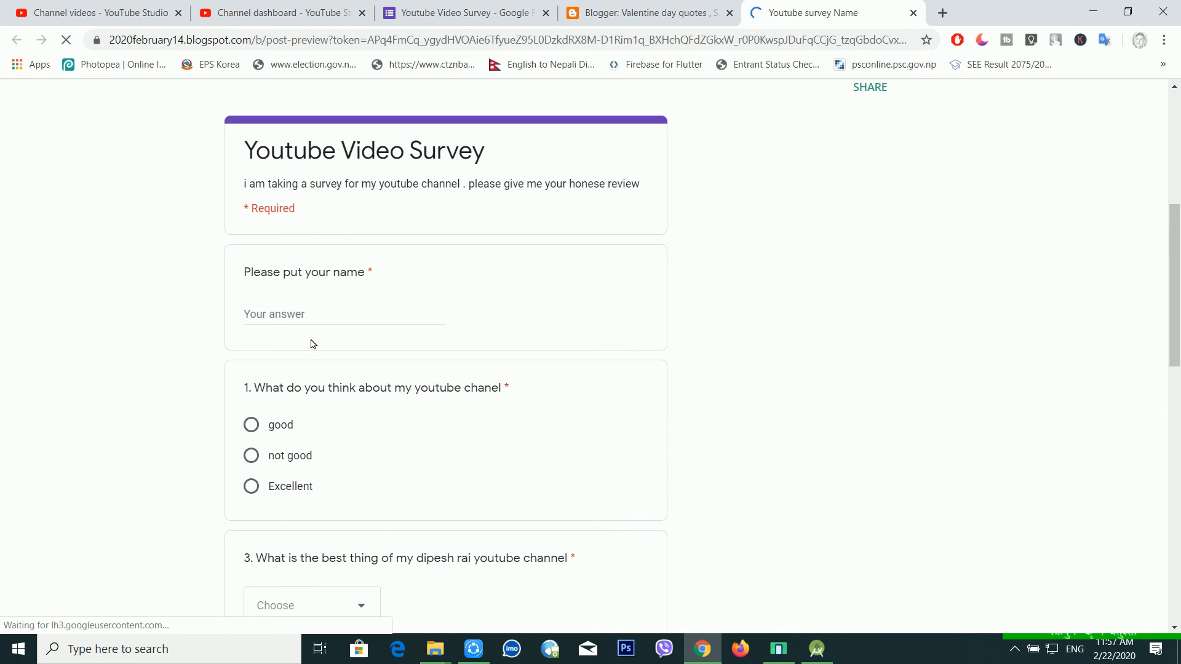
pyautogui.scroll(-6, 314, 343)
pyautogui.scroll(2, 313, 344)
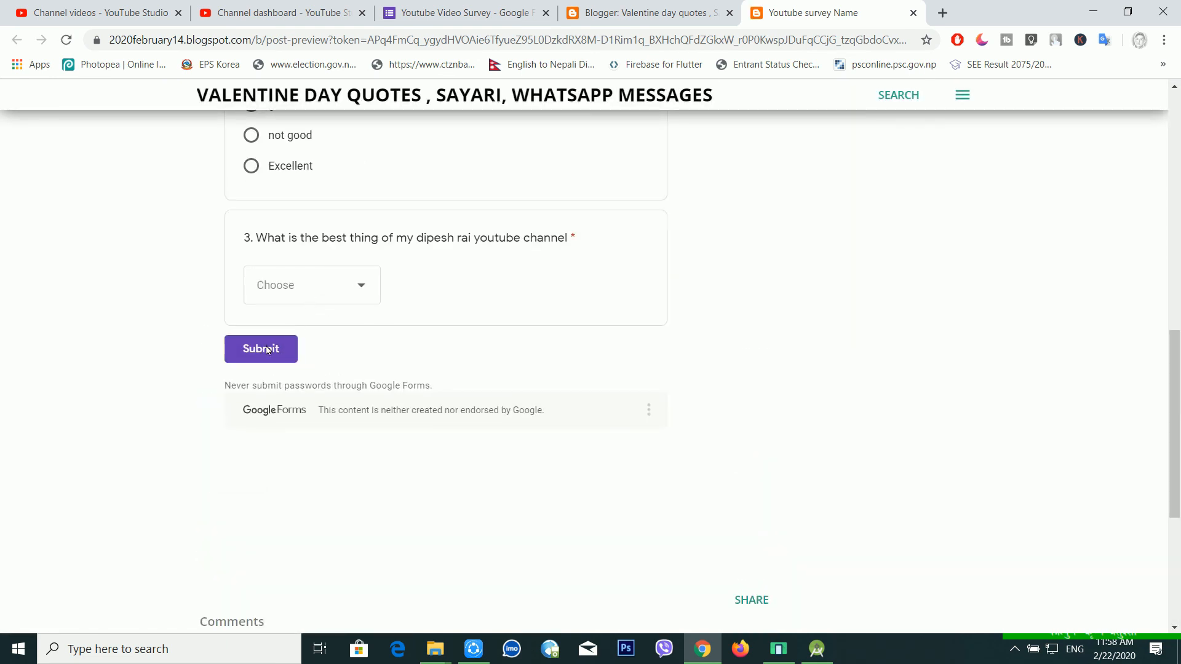
pyautogui.scroll(2, 276, 348)
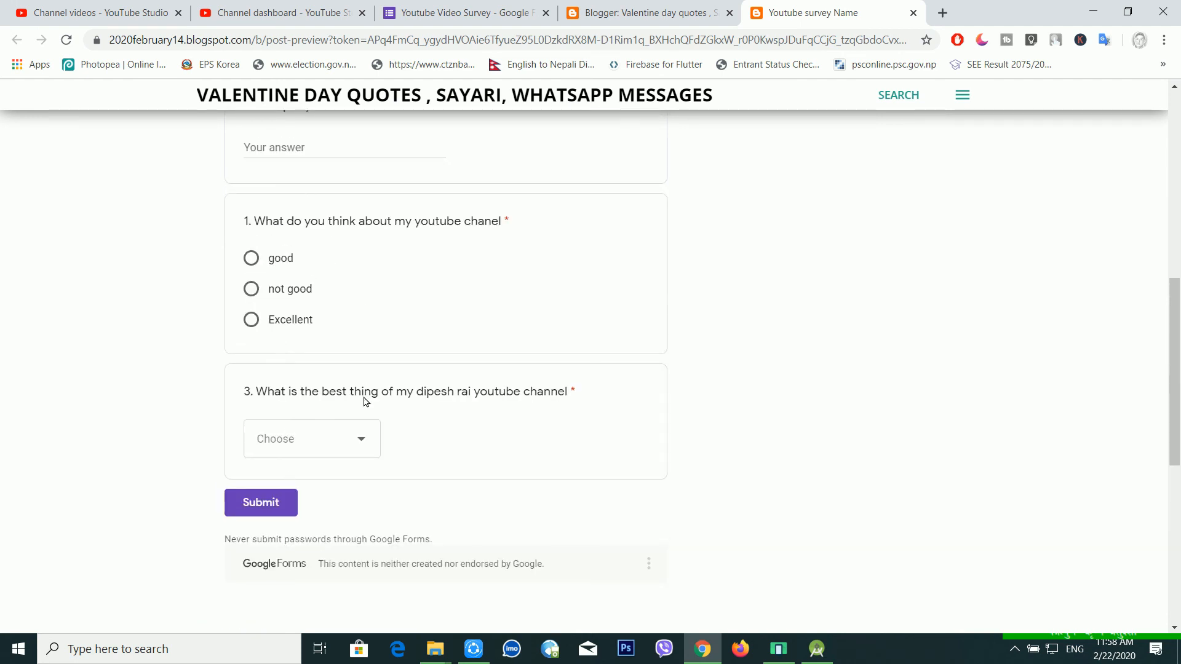
pyautogui.scroll(3, 369, 394)
pyautogui.click(512, 7)
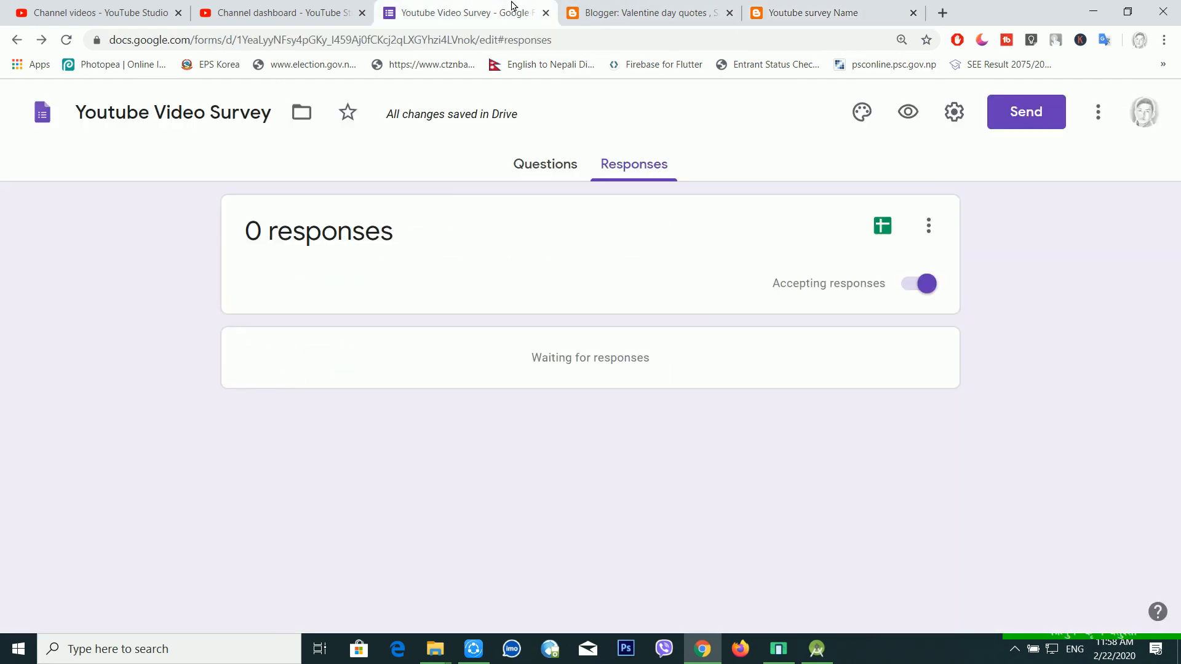